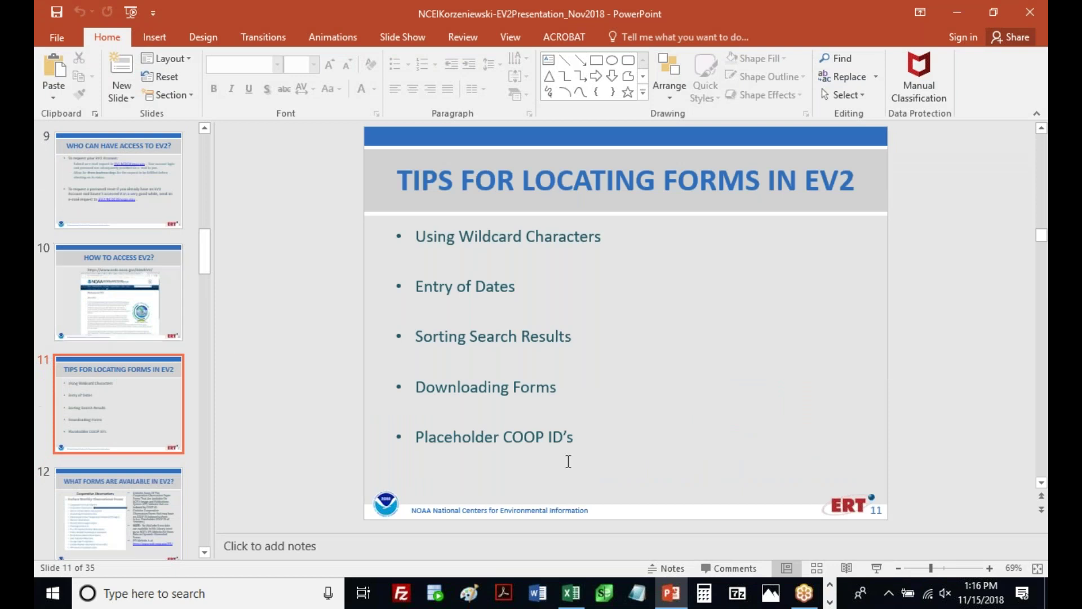
- Switch to the EV2 website in Chrome and open its Libraries page
{"action": "left_click", "coordinate": [830, 584]}
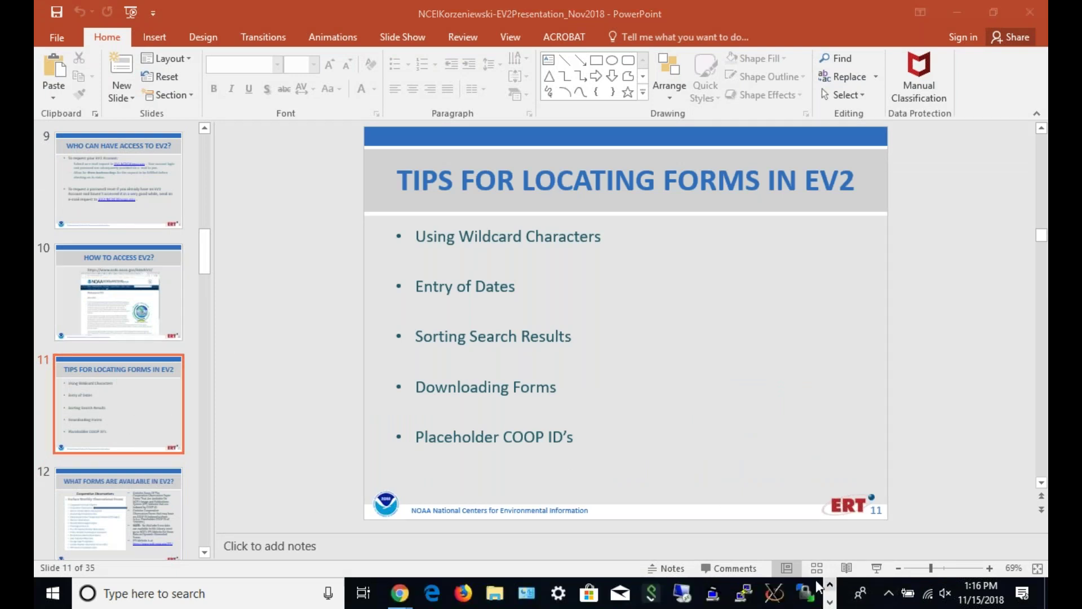
{"action": "mouse_move", "coordinate": [399, 593]}
{"action": "left_click", "coordinate": [436, 558]}
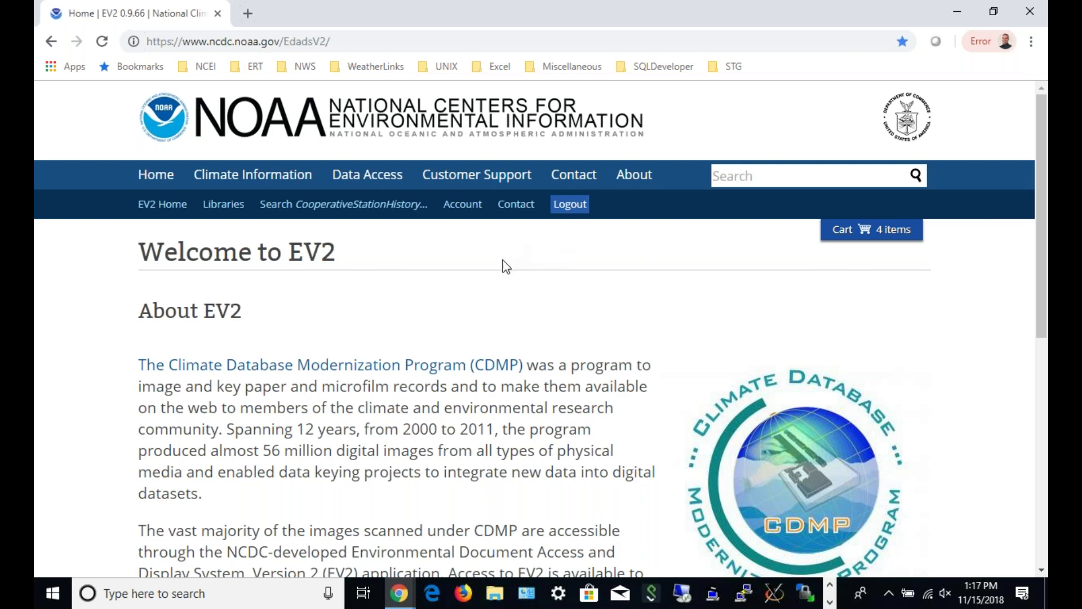
{"action": "scroll", "coordinate": [468, 264], "scroll_direction": "down", "scroll_amount": 1}
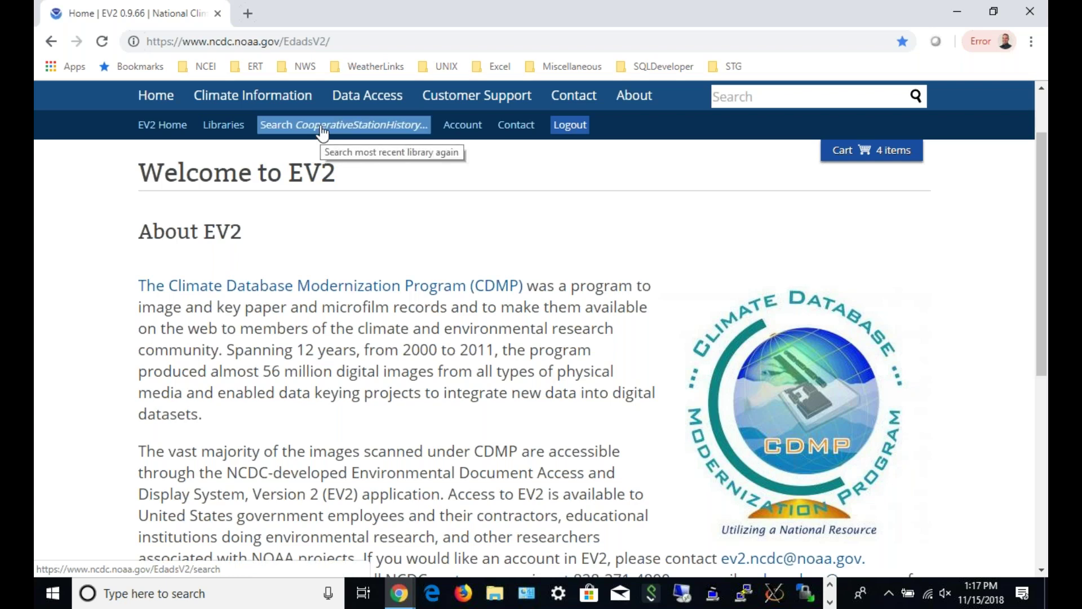
{"action": "left_click", "coordinate": [227, 131]}
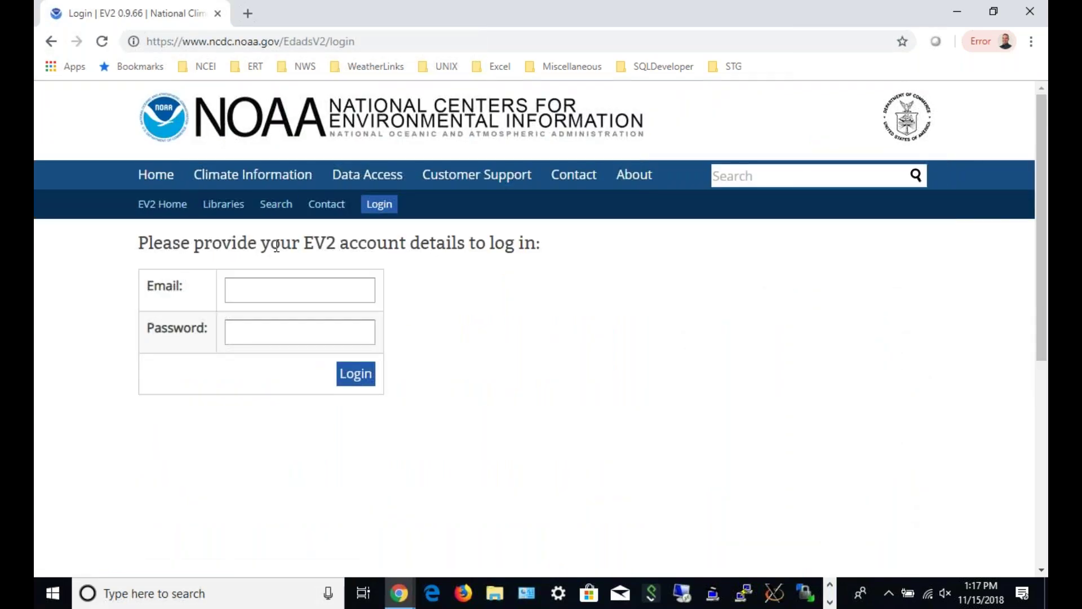
- Log in to EV2 with the saved account e-mail and the account password
{"action": "left_click", "coordinate": [275, 294]}
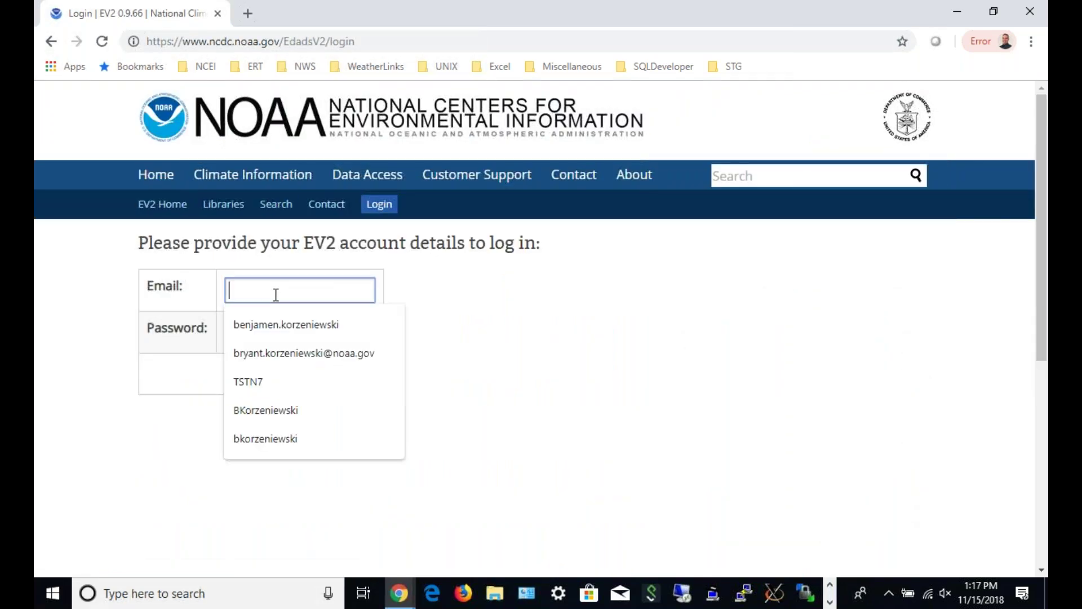
{"action": "left_click", "coordinate": [265, 362]}
{"action": "left_click", "coordinate": [278, 329]}
{"action": "type", "text": "*************"}
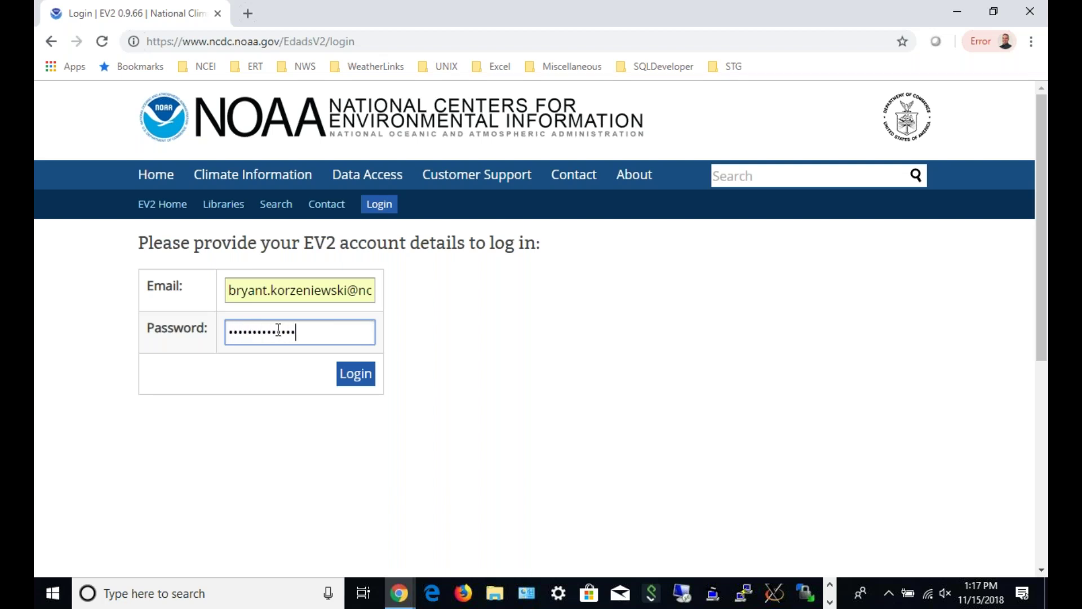
{"action": "key", "text": "BackSpace"}
{"action": "key", "text": "BackSpace"}
{"action": "key", "text": "BackSpace"}
{"action": "key", "text": "BackSpace"}
{"action": "key", "text": "BackSpace"}
{"action": "key", "text": "BackSpace"}
{"action": "key", "text": "BackSpace"}
{"action": "key", "text": "BackSpace"}
{"action": "key", "text": "BackSpace"}
{"action": "key", "text": "BackSpace"}
{"action": "key", "text": "BackSpace"}
{"action": "key", "text": "BackSpace"}
{"action": "type", "text": "****************"}
{"action": "key", "text": "Return"}
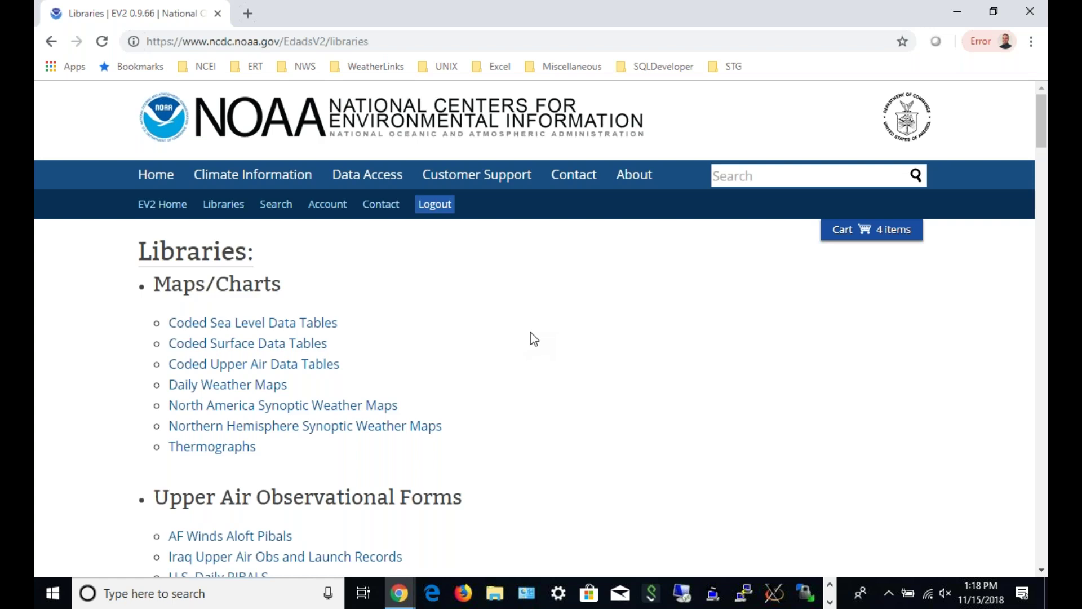
- Open the Cooperative Observations library under Surface Monthly Observational Forms
{"action": "scroll", "coordinate": [528, 333], "scroll_direction": "down", "scroll_amount": 1}
{"action": "scroll", "coordinate": [531, 333], "scroll_direction": "down", "scroll_amount": 4}
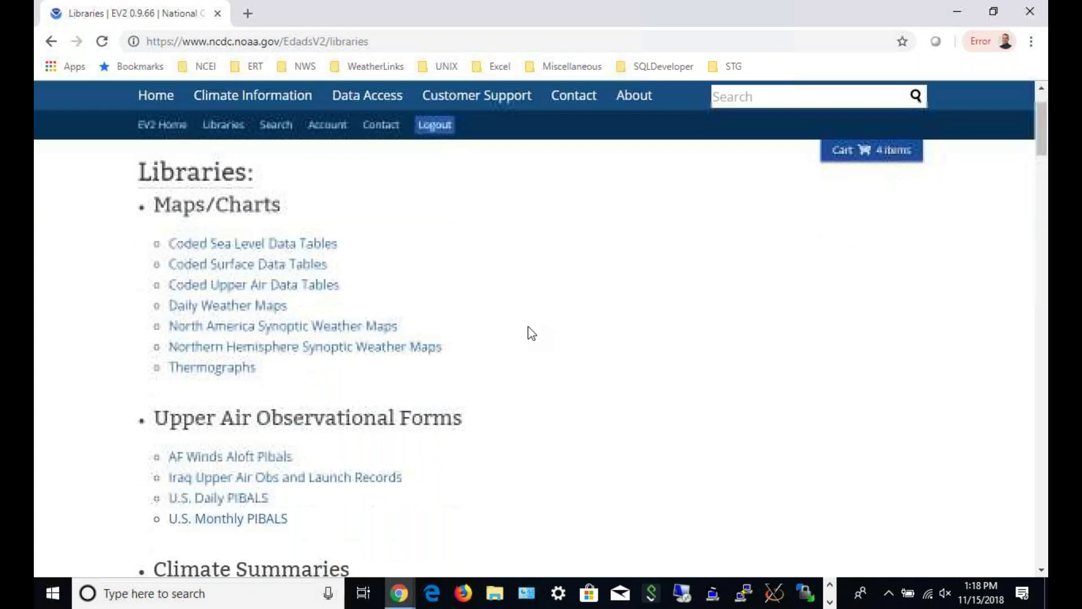
{"action": "scroll", "coordinate": [531, 334], "scroll_direction": "down", "scroll_amount": 7}
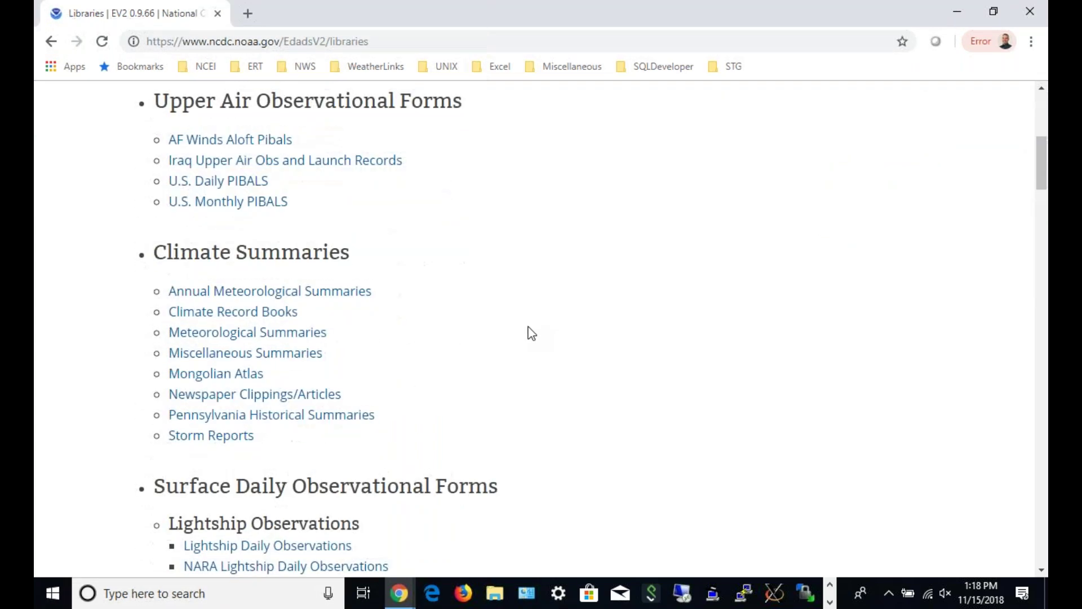
{"action": "scroll", "coordinate": [532, 333], "scroll_direction": "down", "scroll_amount": 3}
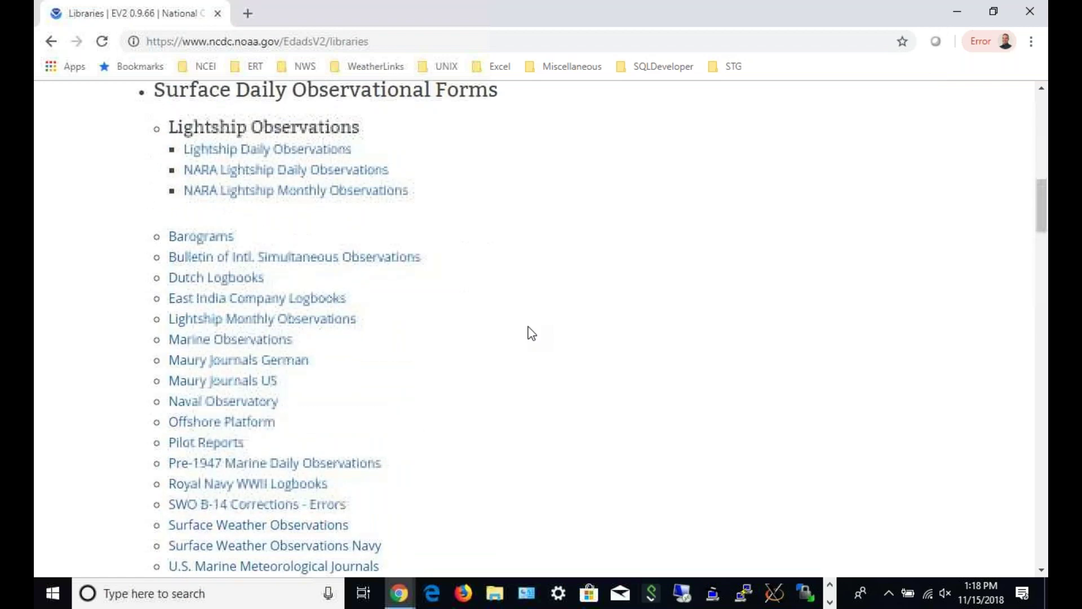
{"action": "scroll", "coordinate": [531, 333], "scroll_direction": "down", "scroll_amount": 4}
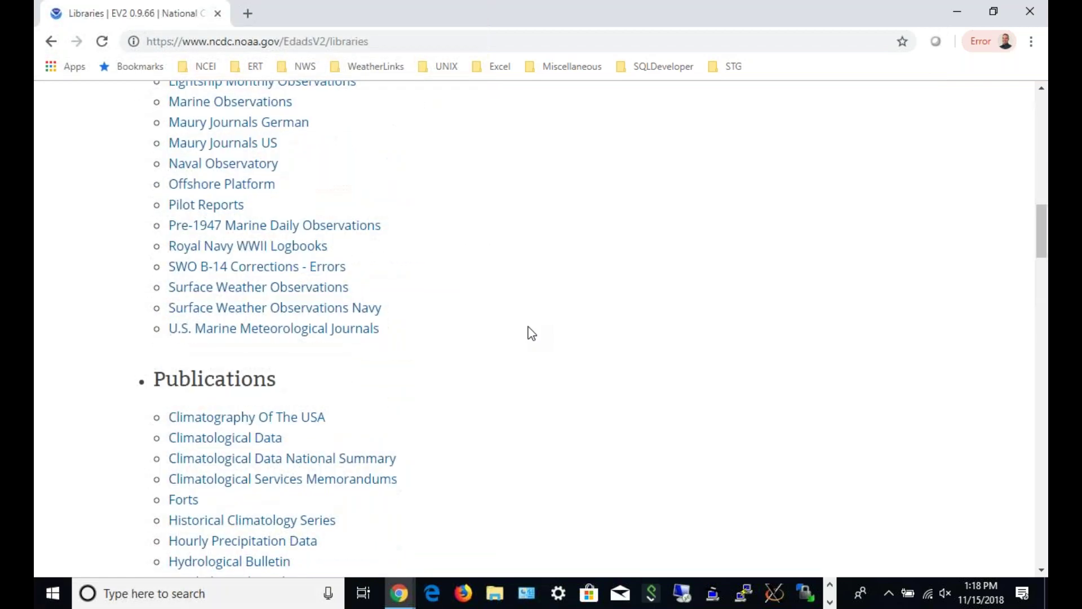
{"action": "scroll", "coordinate": [532, 333], "scroll_direction": "down", "scroll_amount": 3}
{"action": "scroll", "coordinate": [532, 333], "scroll_direction": "down", "scroll_amount": 8}
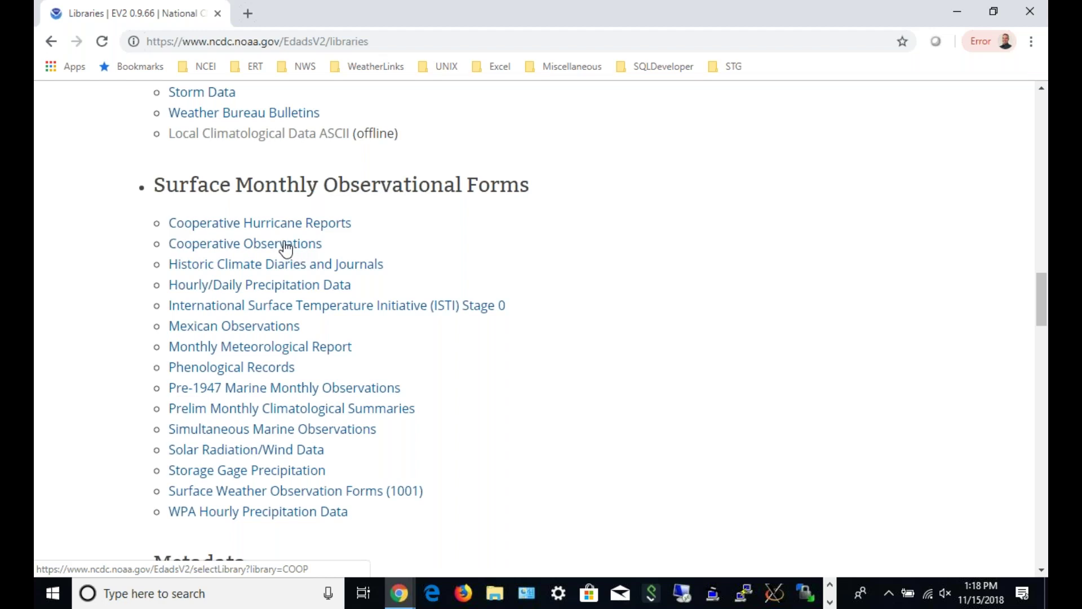
{"action": "left_click", "coordinate": [285, 247]}
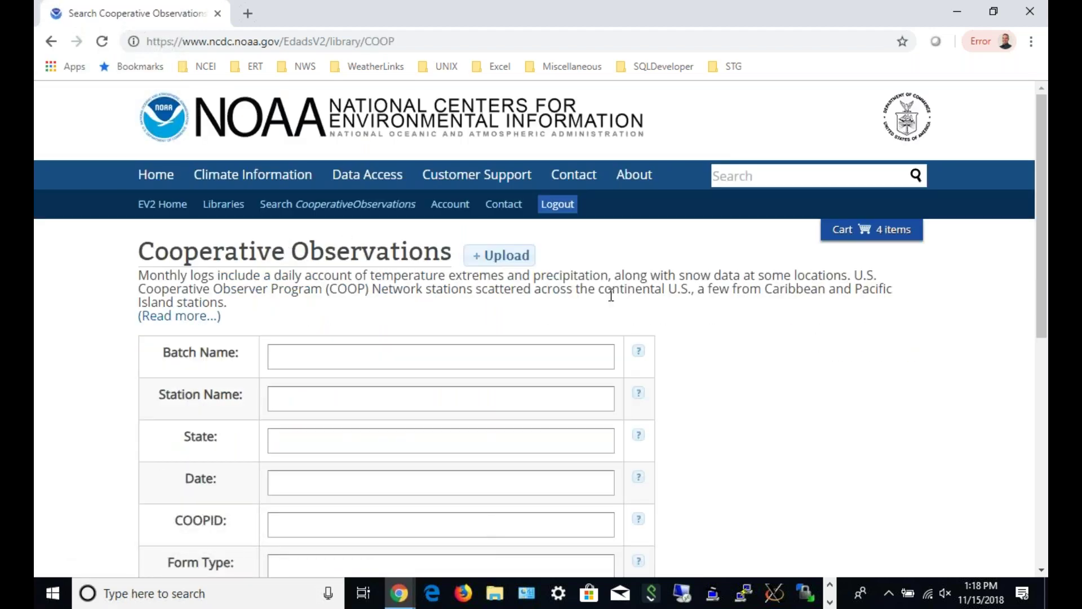
- Read the search help for the Batch Name and Date fields, closing each help window
{"action": "scroll", "coordinate": [738, 346], "scroll_direction": "down", "scroll_amount": 2}
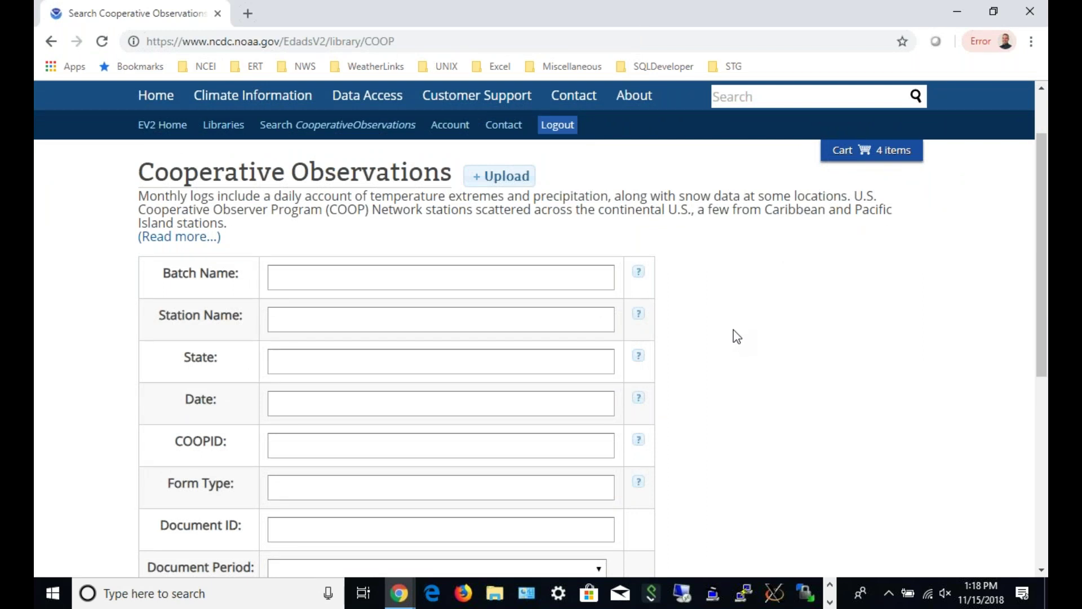
{"action": "scroll", "coordinate": [739, 312], "scroll_direction": "down", "scroll_amount": 2}
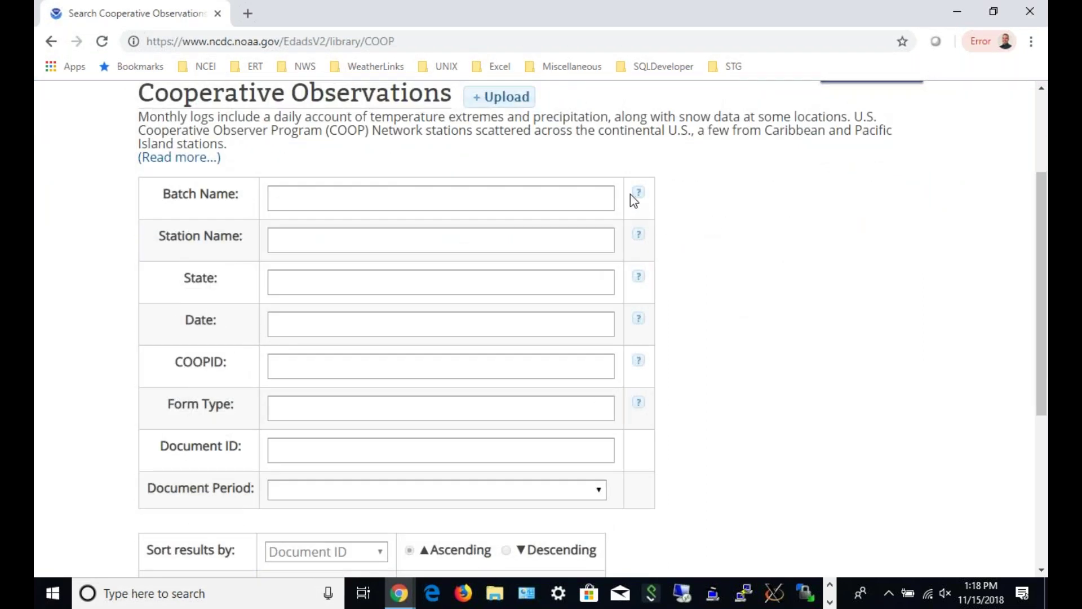
{"action": "left_click", "coordinate": [639, 197]}
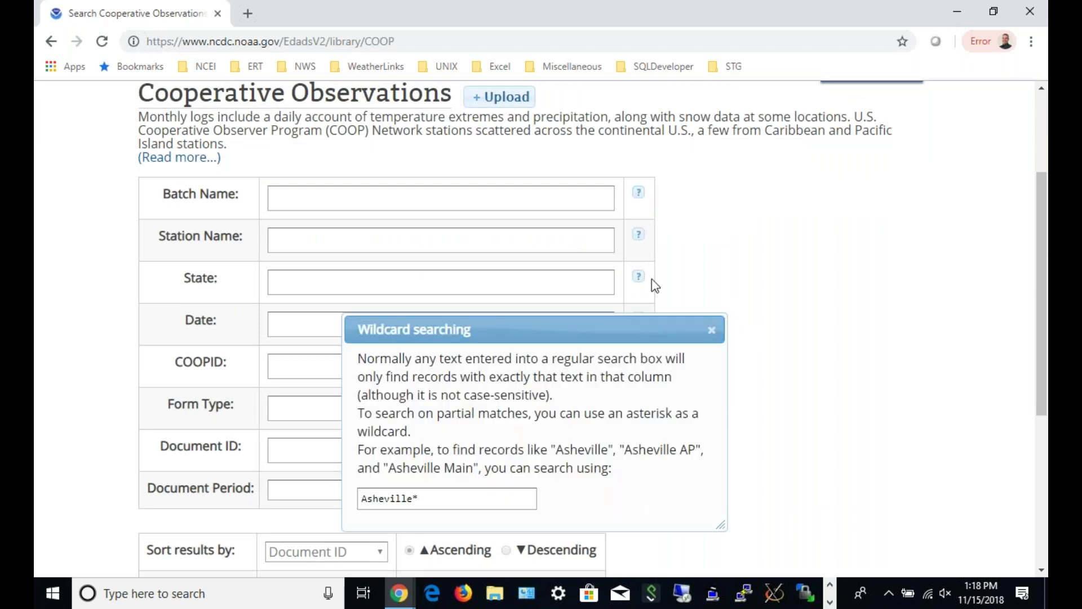
{"action": "left_click", "coordinate": [712, 331]}
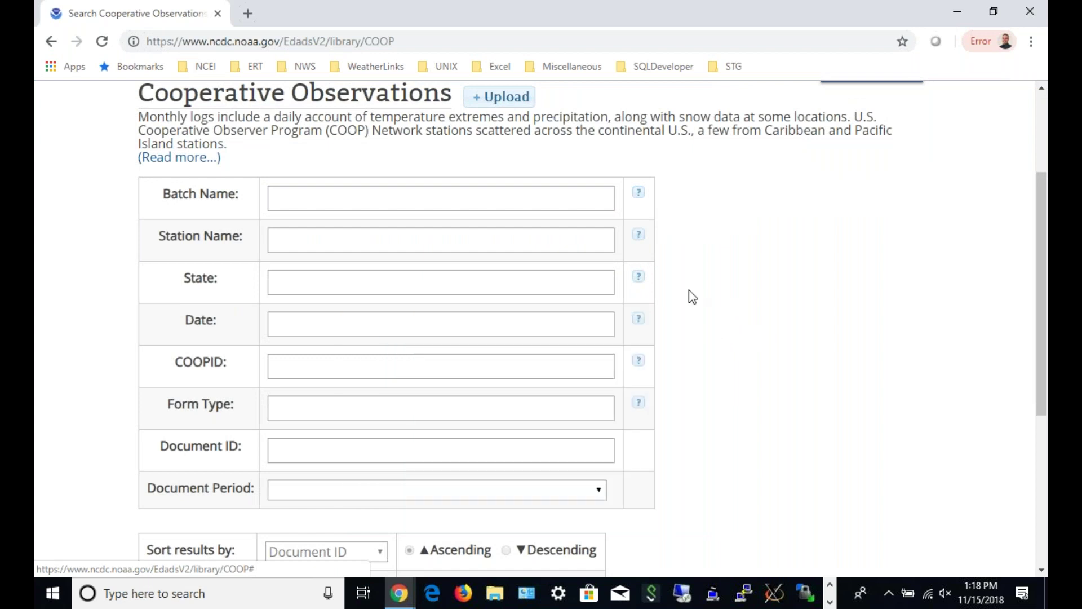
{"action": "left_click", "coordinate": [639, 320]}
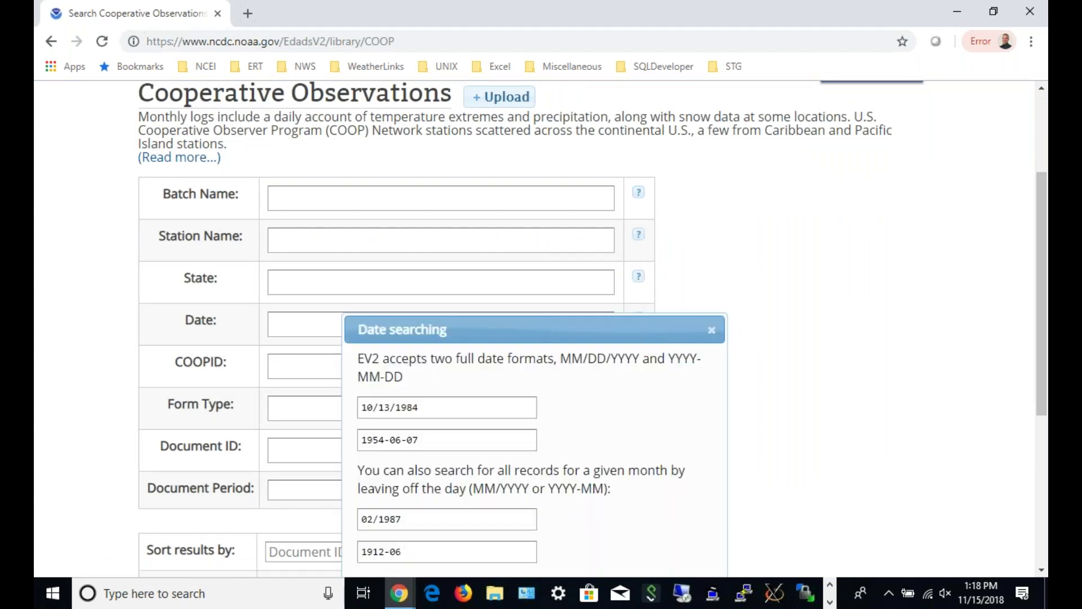
{"action": "left_click", "coordinate": [711, 331]}
- Read the search help for the Station Name, Form Type and State fields, closing each help window
{"action": "left_click", "coordinate": [639, 235]}
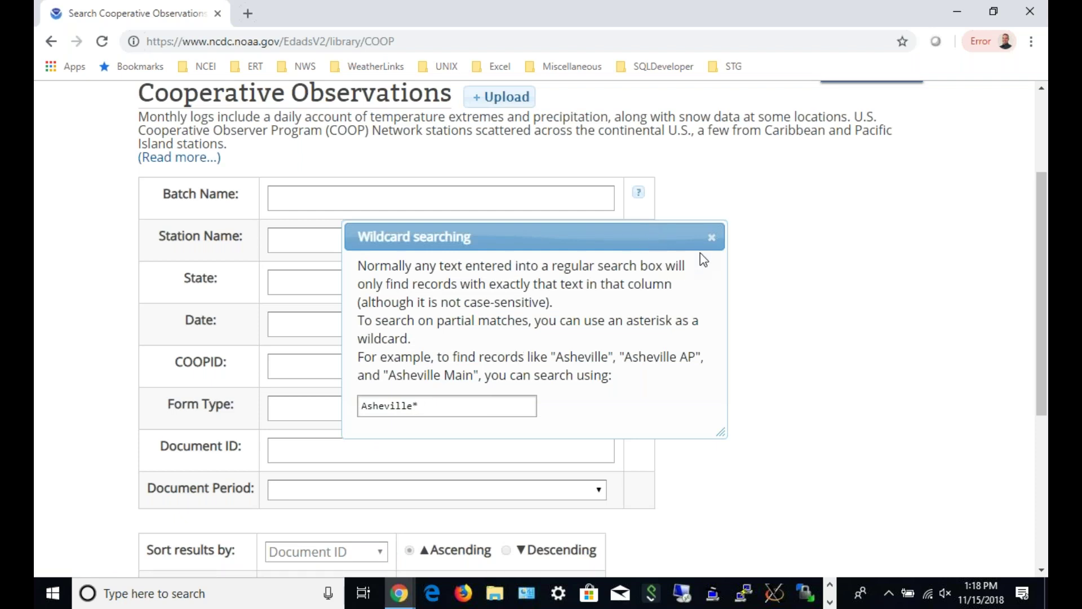
{"action": "left_click", "coordinate": [711, 238]}
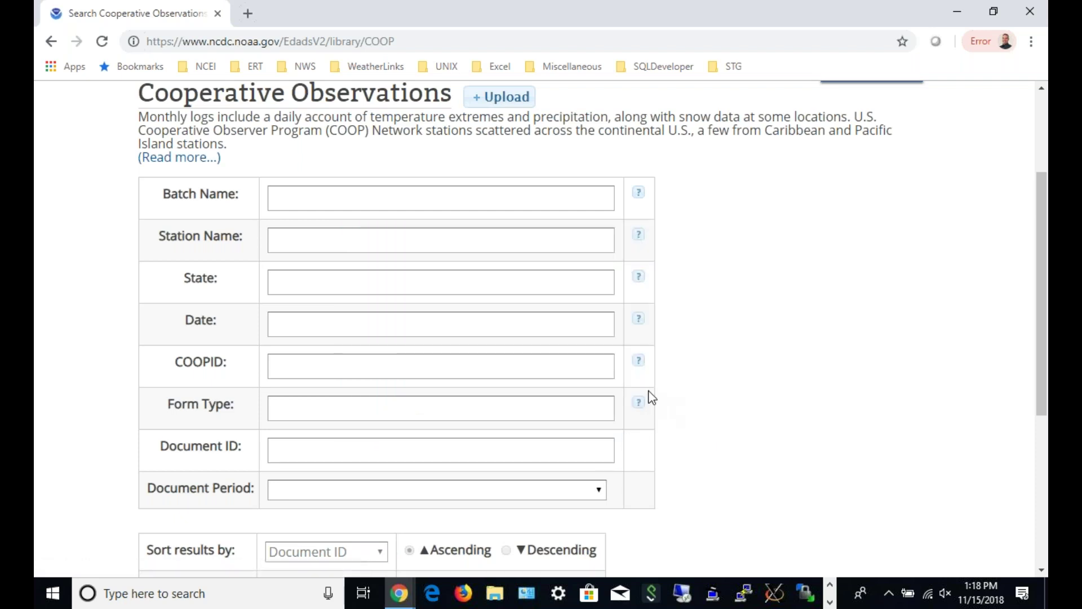
{"action": "left_click", "coordinate": [640, 403]}
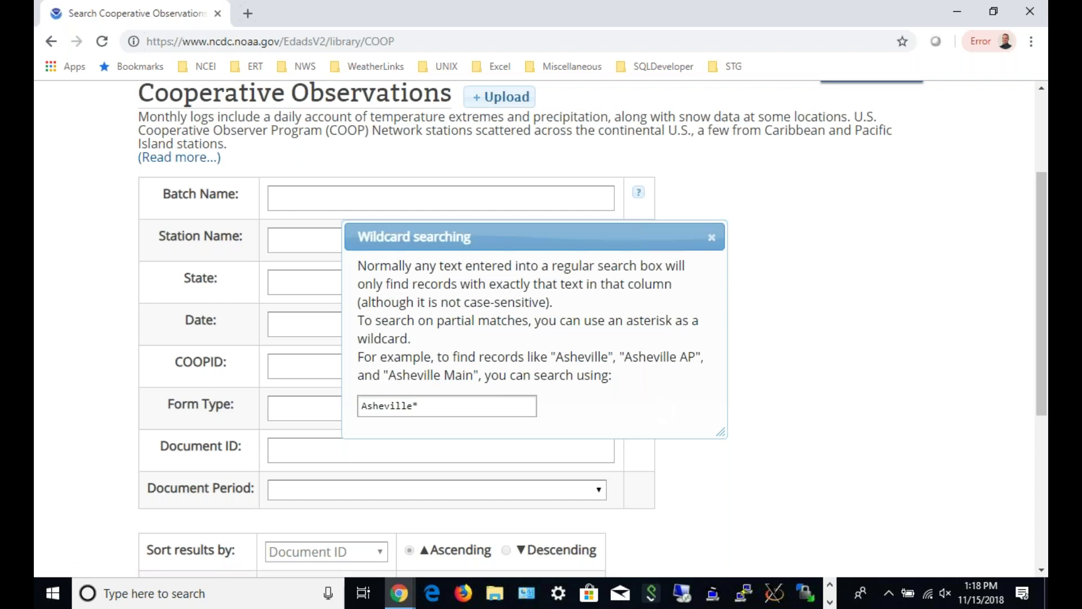
{"action": "left_click", "coordinate": [712, 236]}
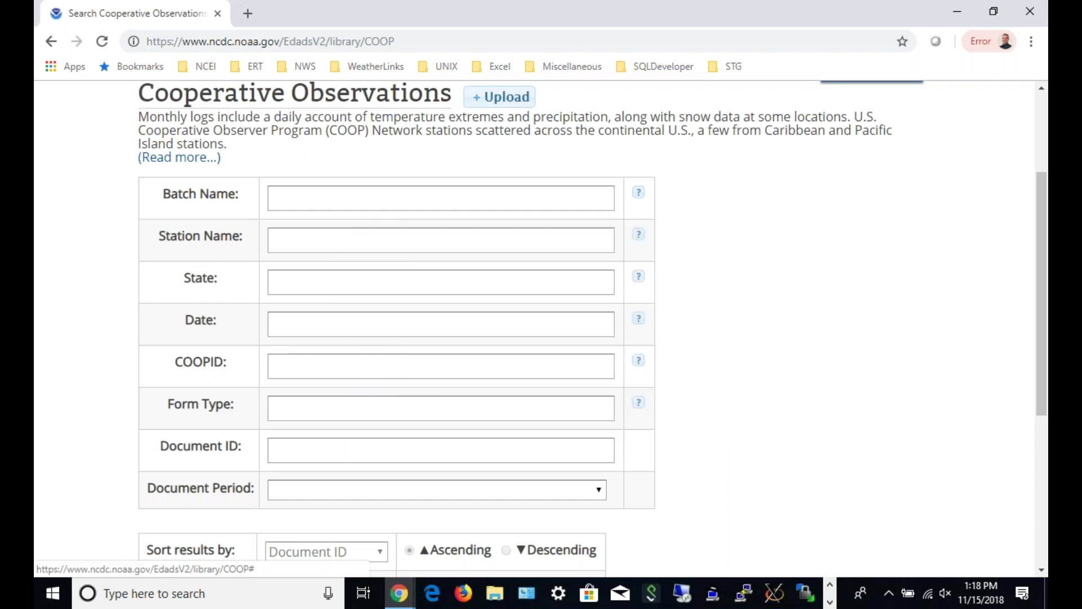
{"action": "left_click", "coordinate": [639, 277]}
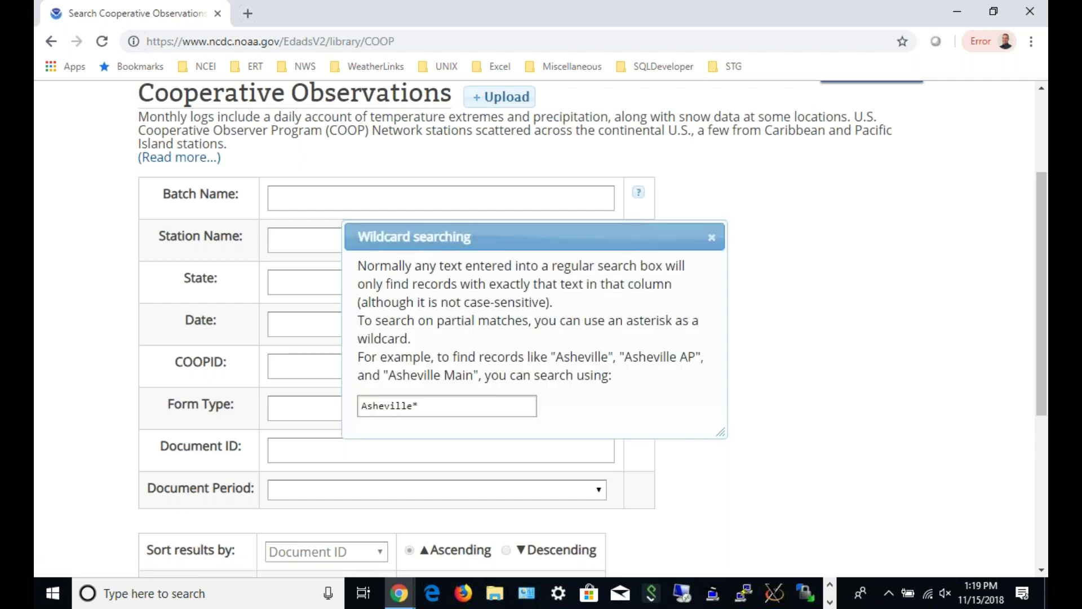
{"action": "left_click", "coordinate": [711, 237]}
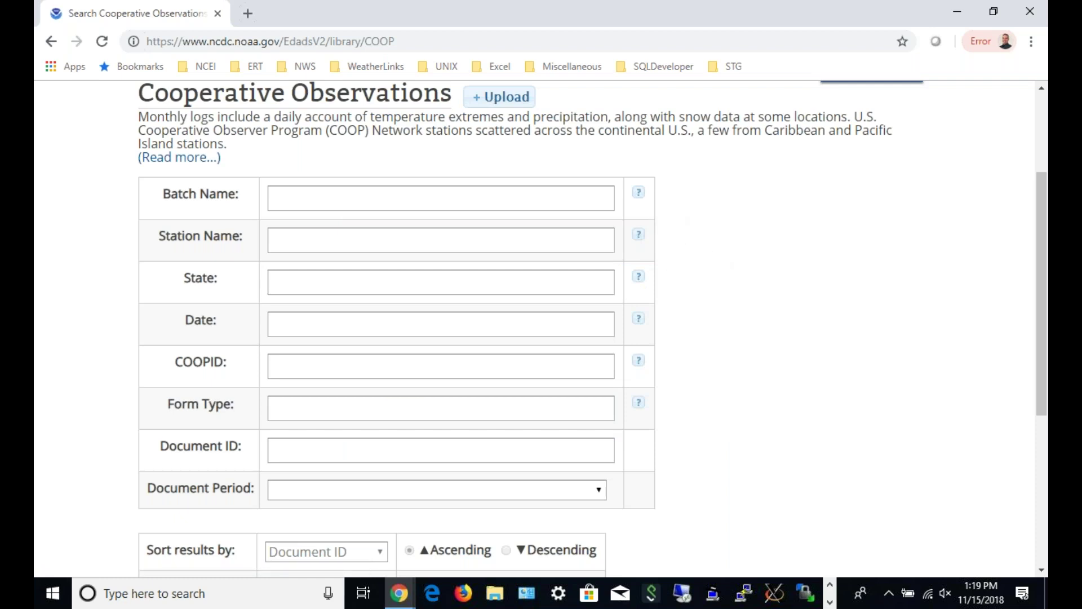
- Set the search criteria to station name Asheville* with a wildcard and state NC
{"action": "left_click", "coordinate": [349, 241]}
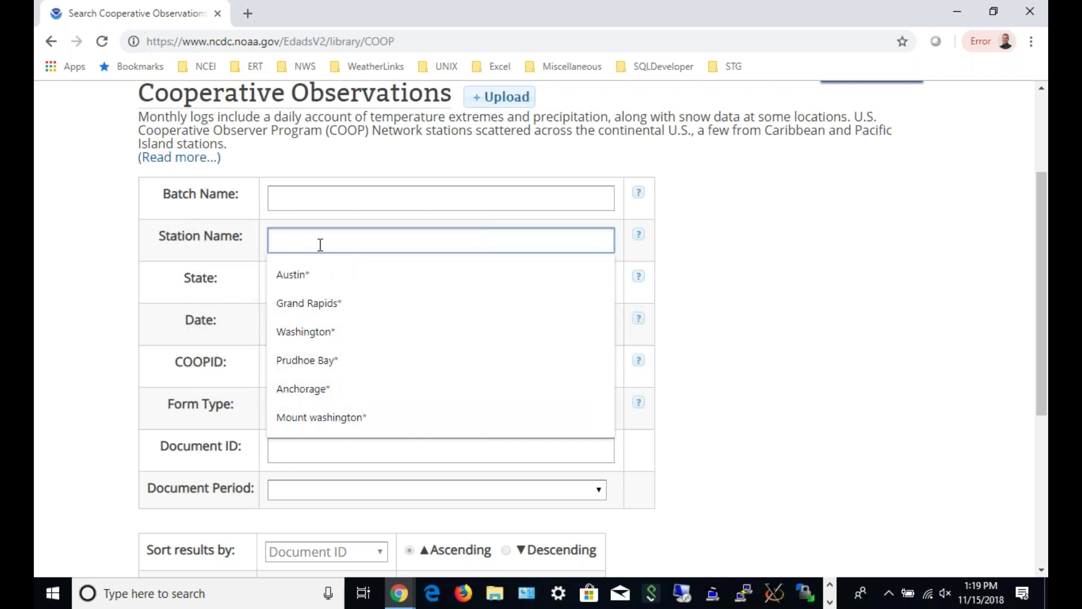
{"action": "type", "text": "Asheville*"}
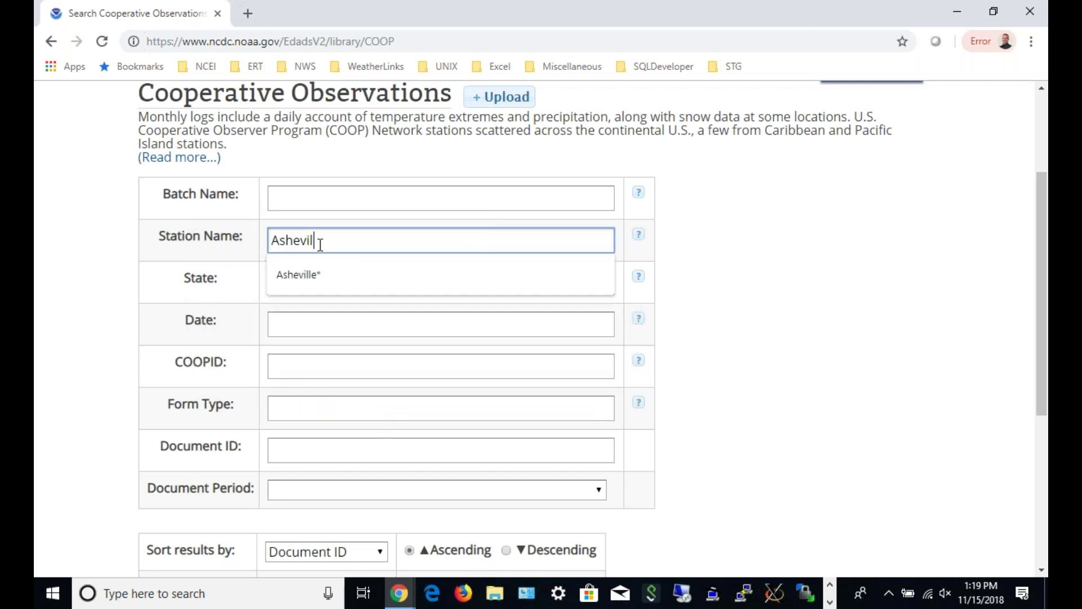
{"action": "left_click", "coordinate": [305, 280]}
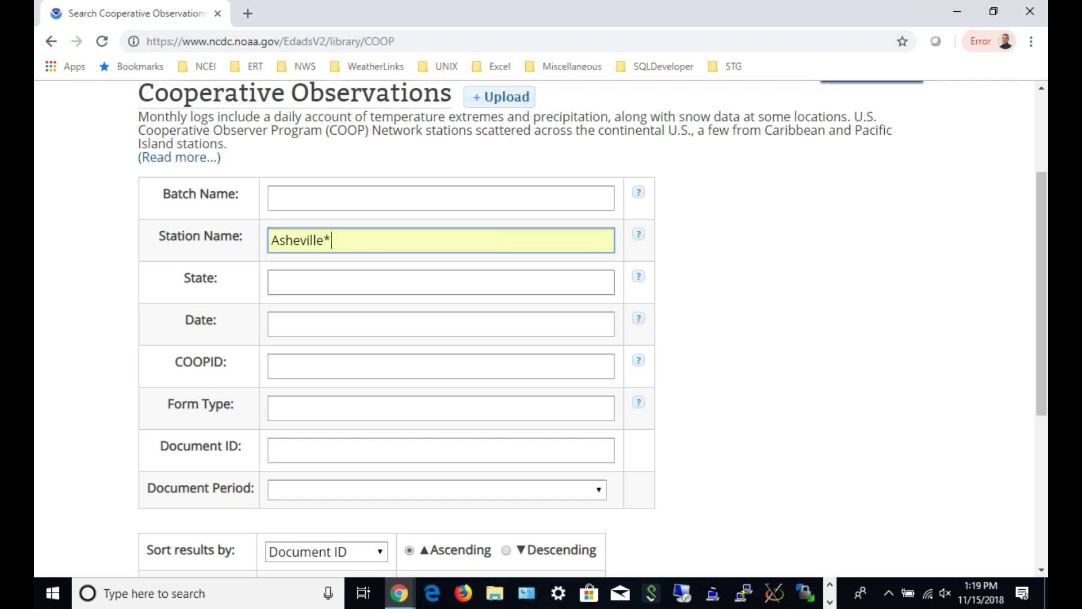
{"action": "double_click", "coordinate": [325, 239]}
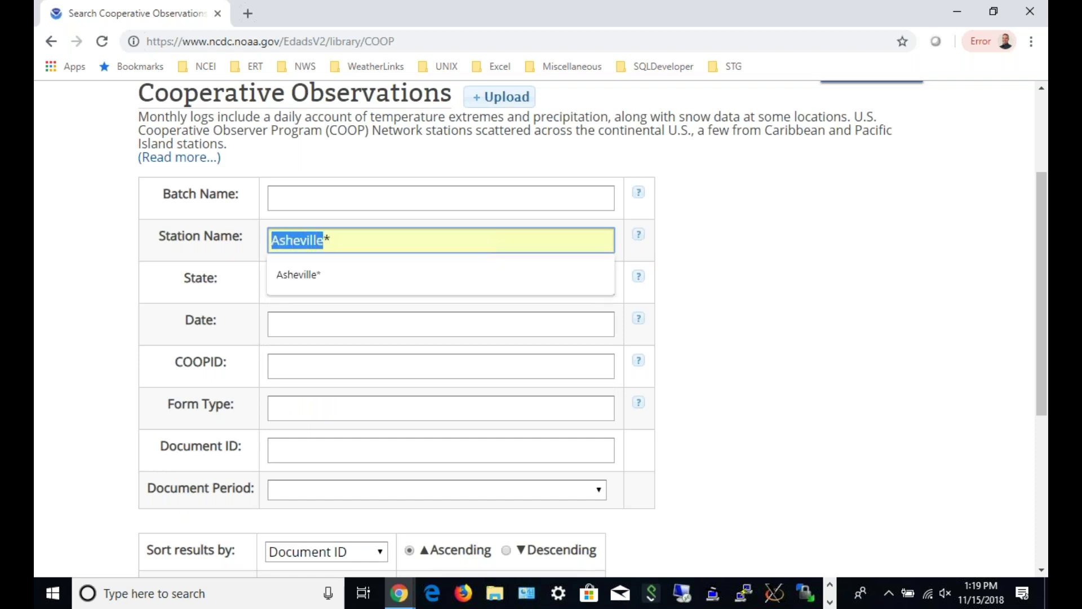
{"action": "left_click", "coordinate": [373, 240]}
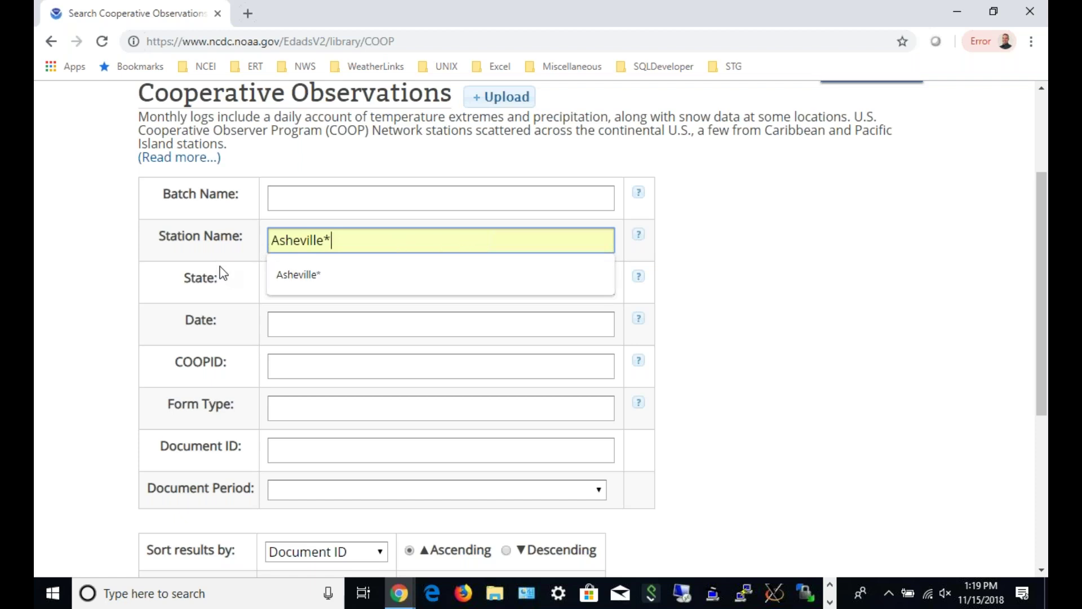
{"action": "left_click", "coordinate": [290, 283]}
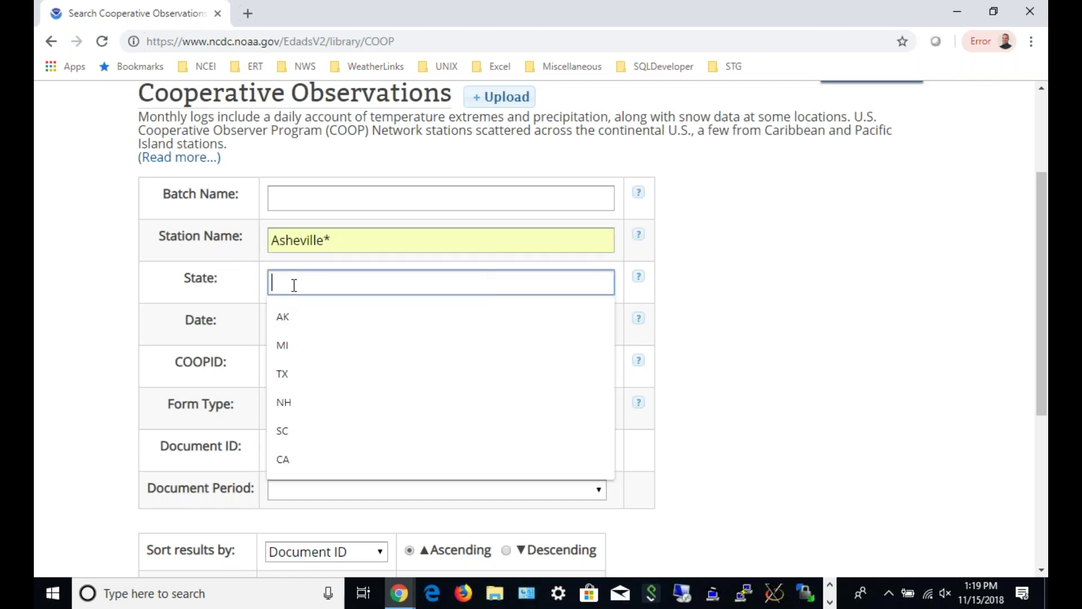
{"action": "type", "text": "NC"}
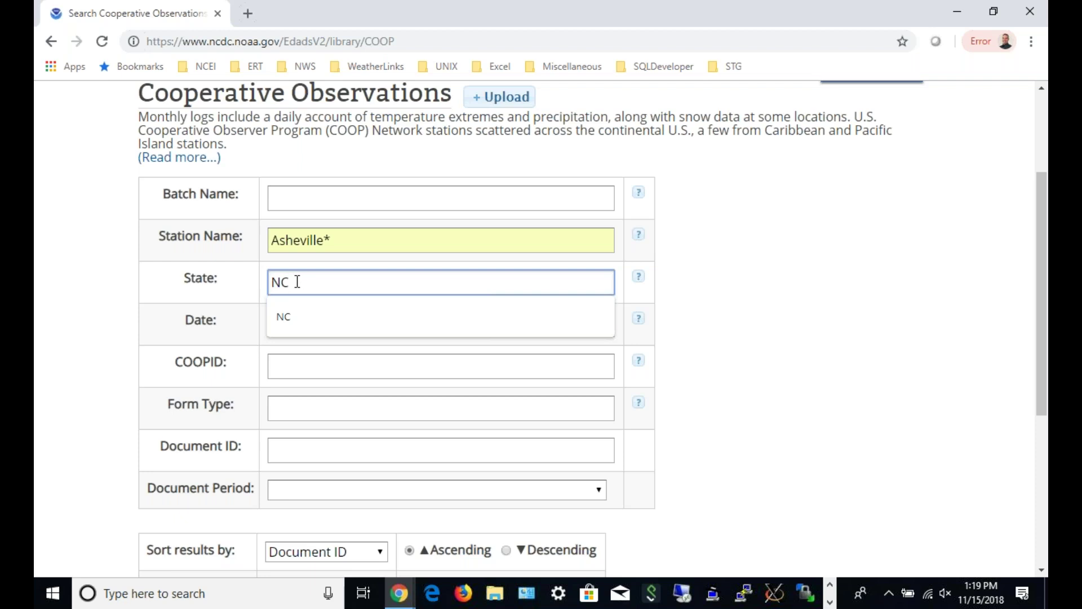
{"action": "left_click", "coordinate": [206, 283]}
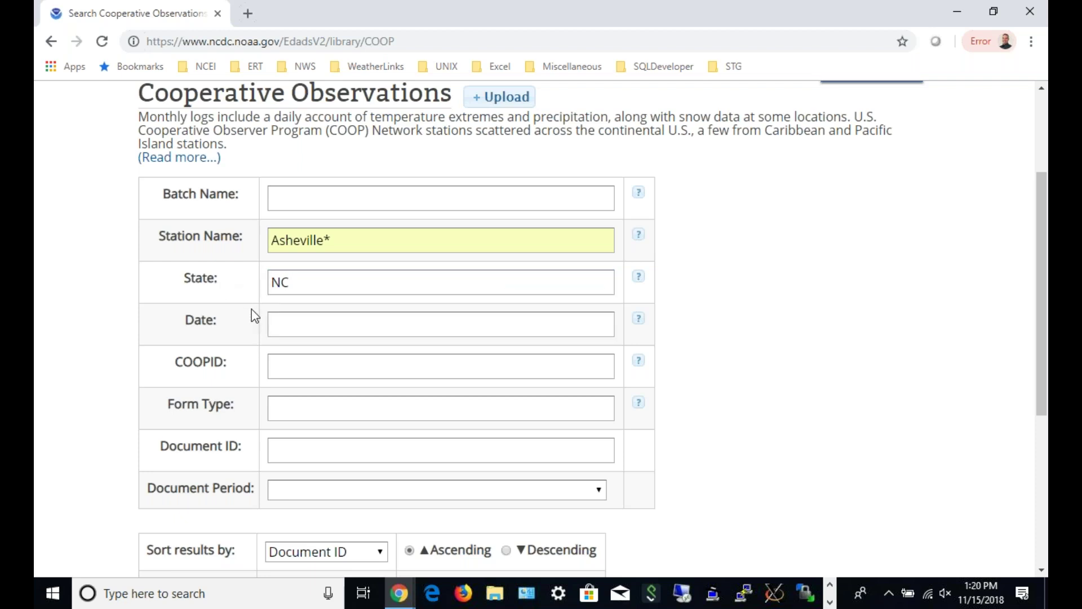
- Enter 2010-01 as the Date search criterion
{"action": "scroll", "coordinate": [251, 309], "scroll_direction": "down", "scroll_amount": 2}
{"action": "left_click", "coordinate": [308, 247]}
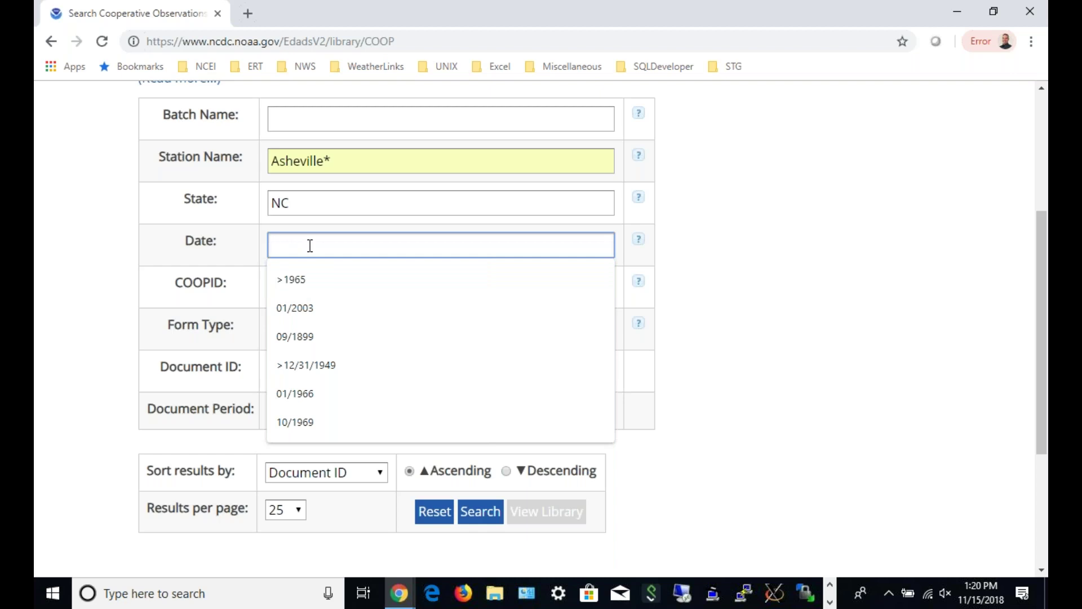
{"action": "type", "text": "2010-"}
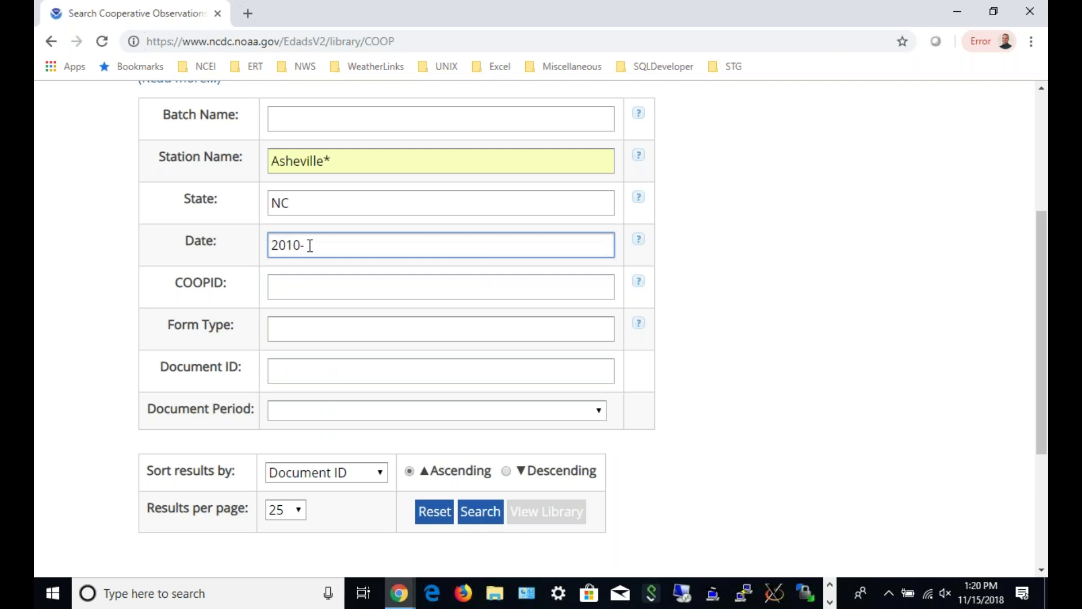
{"action": "type", "text": "01"}
- Set the Date criterion to >2008 and leave the COOPID field empty
{"action": "left_click_drag", "start_coordinate": [343, 244], "coordinate": [204, 241]}
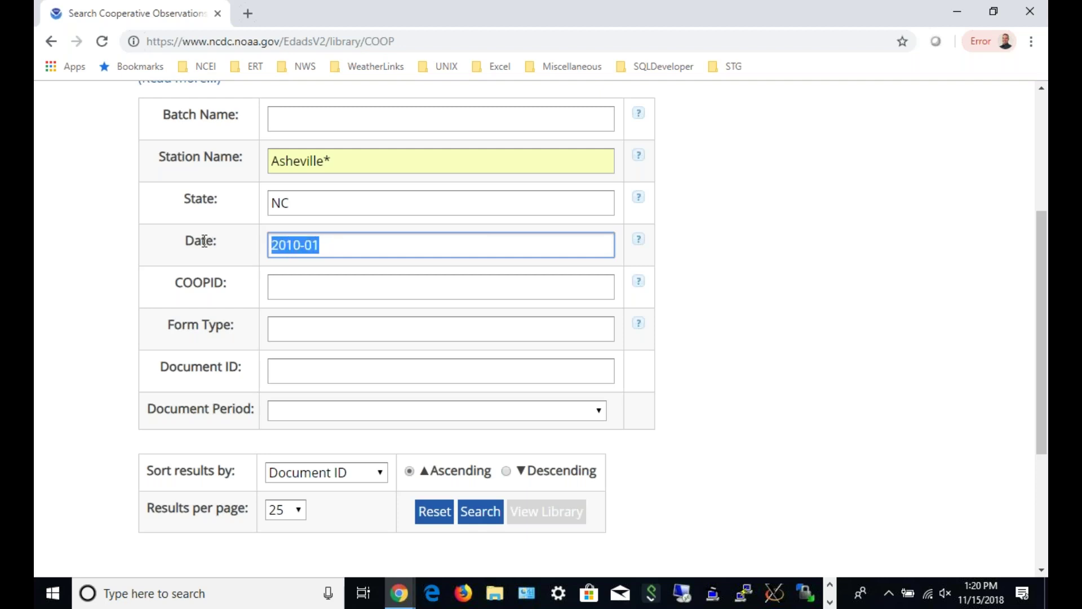
{"action": "type", "text": ">2010"}
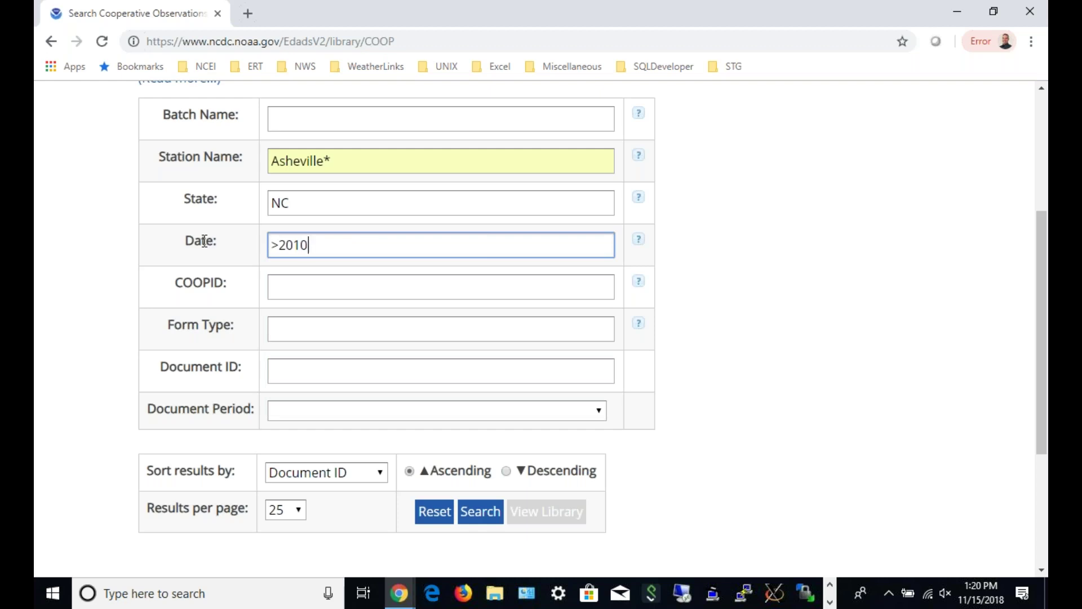
{"action": "left_click_drag", "start_coordinate": [292, 243], "coordinate": [310, 243]}
{"action": "type", "text": "08"}
{"action": "left_click", "coordinate": [311, 283]}
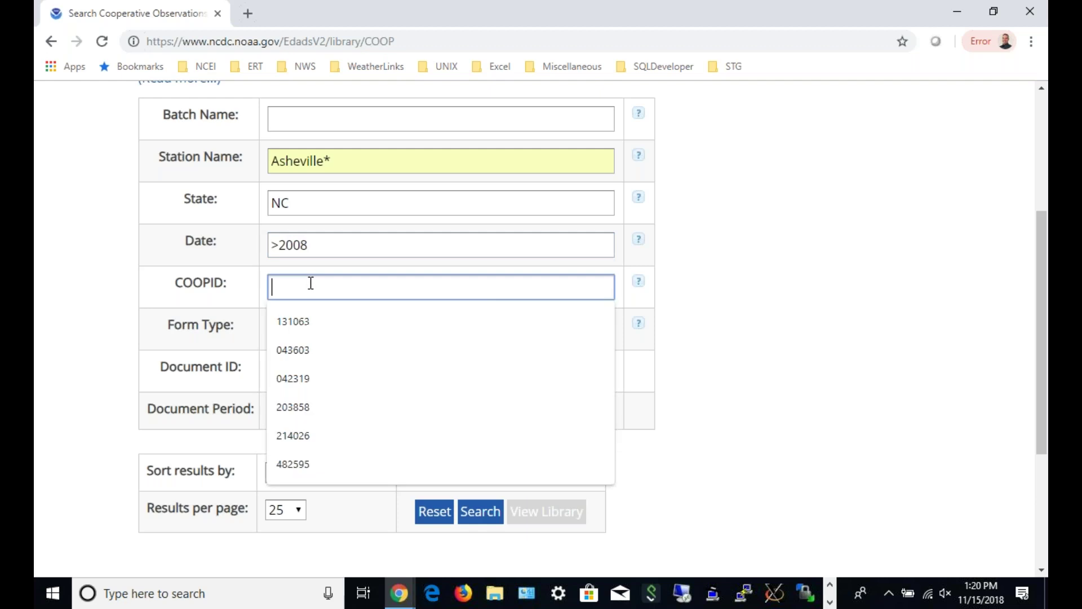
{"action": "left_click", "coordinate": [184, 282]}
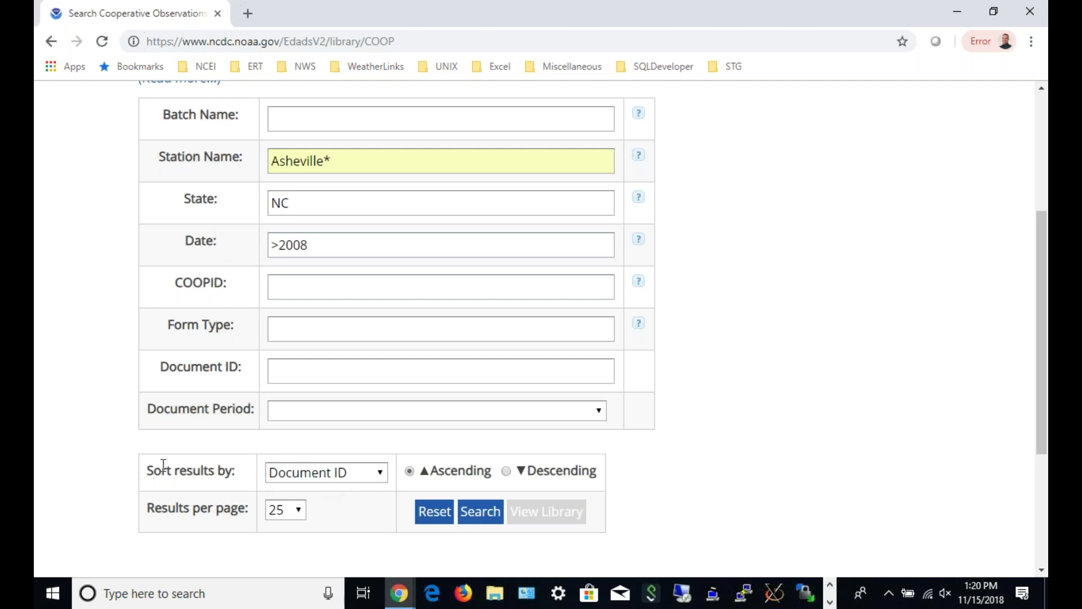
- Sort the results by Date in ascending order, keep 25 results per page, and run the search
{"action": "left_click", "coordinate": [300, 478]}
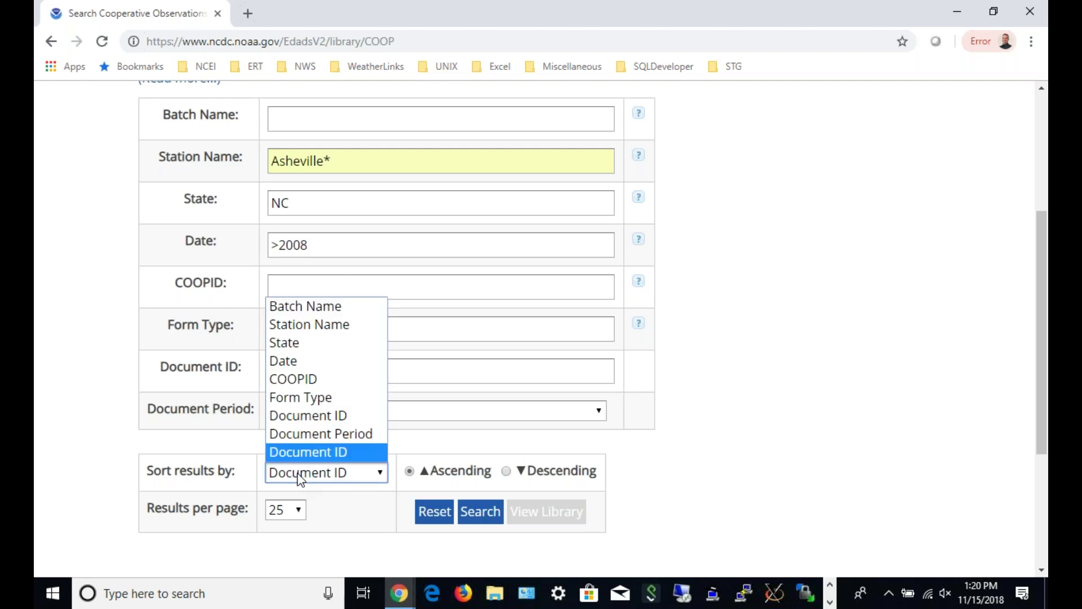
{"action": "left_click", "coordinate": [293, 361]}
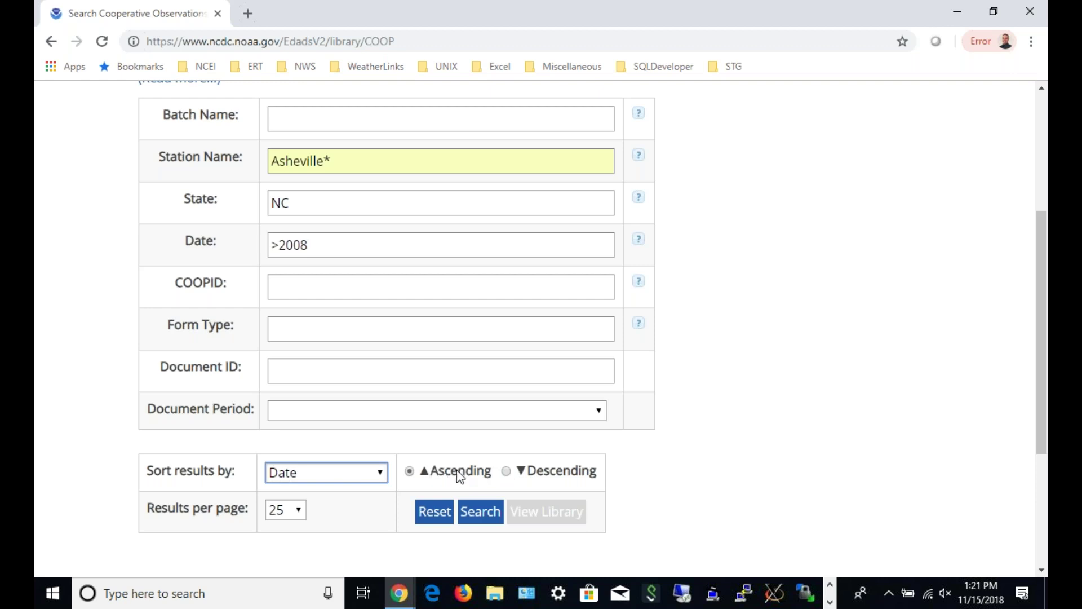
{"action": "left_click", "coordinate": [507, 471]}
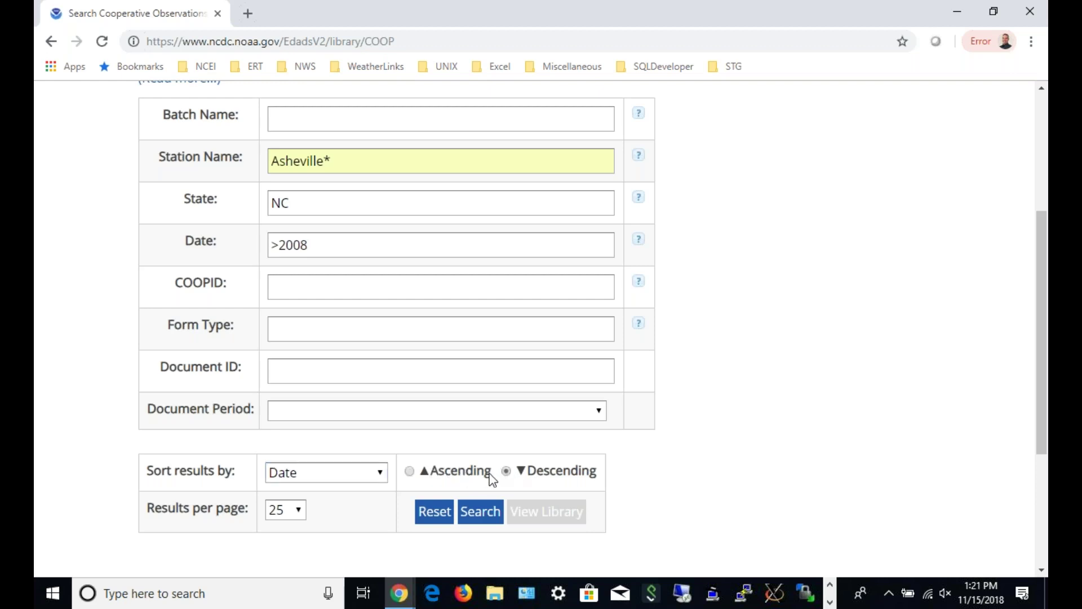
{"action": "left_click", "coordinate": [409, 471]}
{"action": "left_click", "coordinate": [299, 510]}
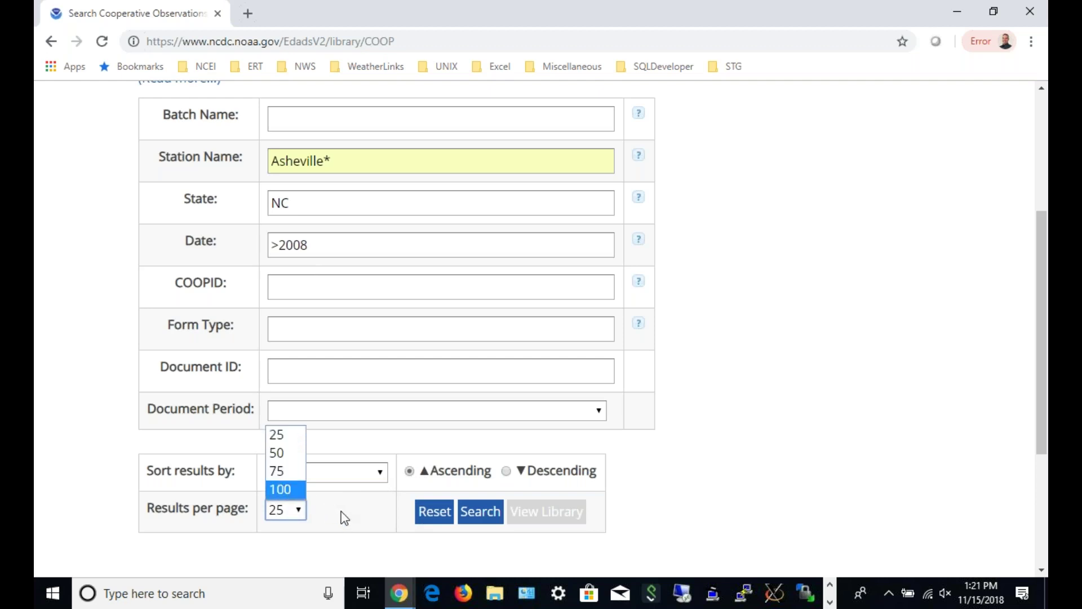
{"action": "left_click", "coordinate": [355, 513]}
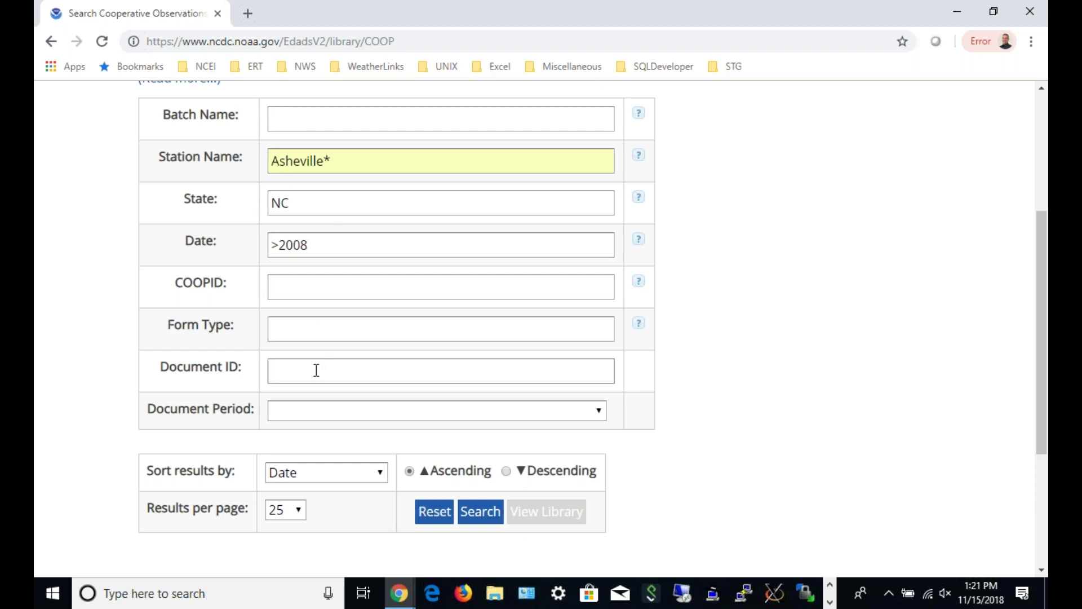
{"action": "left_click", "coordinate": [480, 513]}
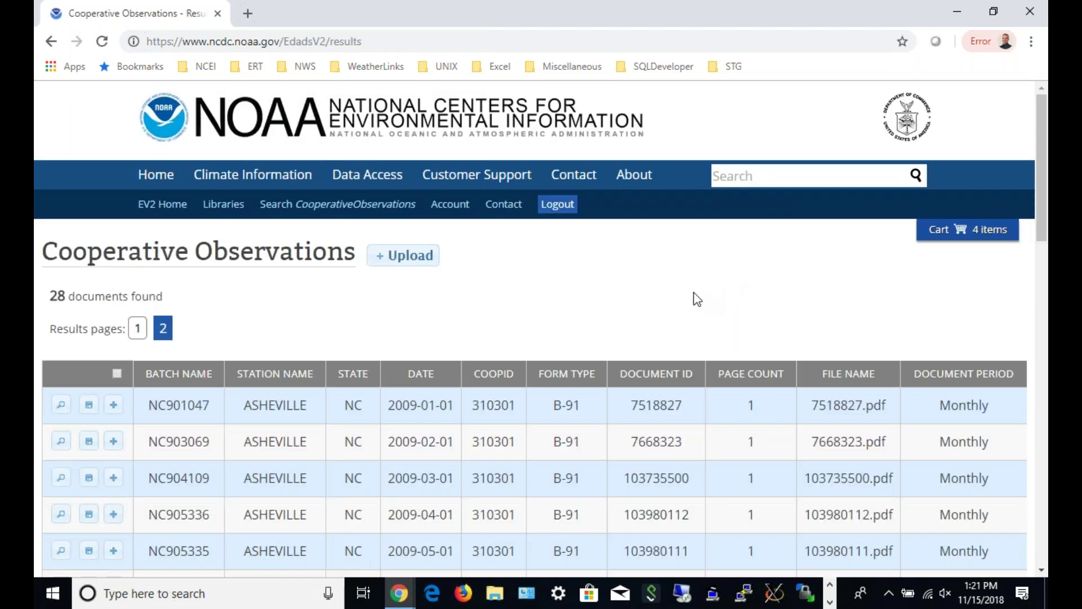
- Look through both pages of the search results and return to the start of page 1
{"action": "scroll", "coordinate": [563, 279], "scroll_direction": "down", "scroll_amount": 1}
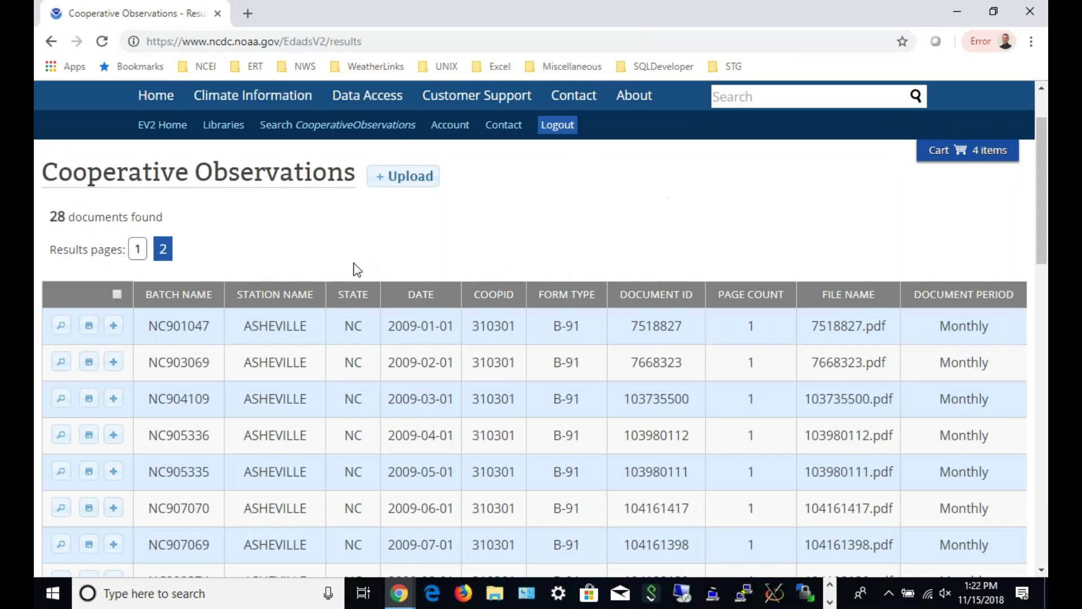
{"action": "scroll", "coordinate": [347, 270], "scroll_direction": "down", "scroll_amount": 1}
{"action": "left_click", "coordinate": [163, 169]}
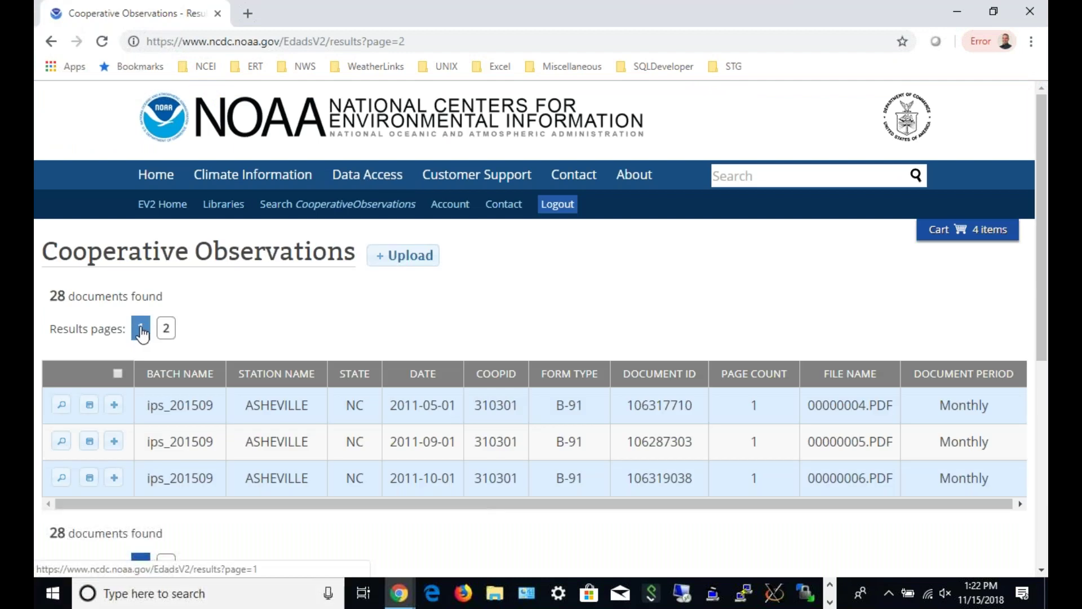
{"action": "left_click", "coordinate": [141, 330]}
{"action": "scroll", "coordinate": [414, 293], "scroll_direction": "down", "scroll_amount": 12}
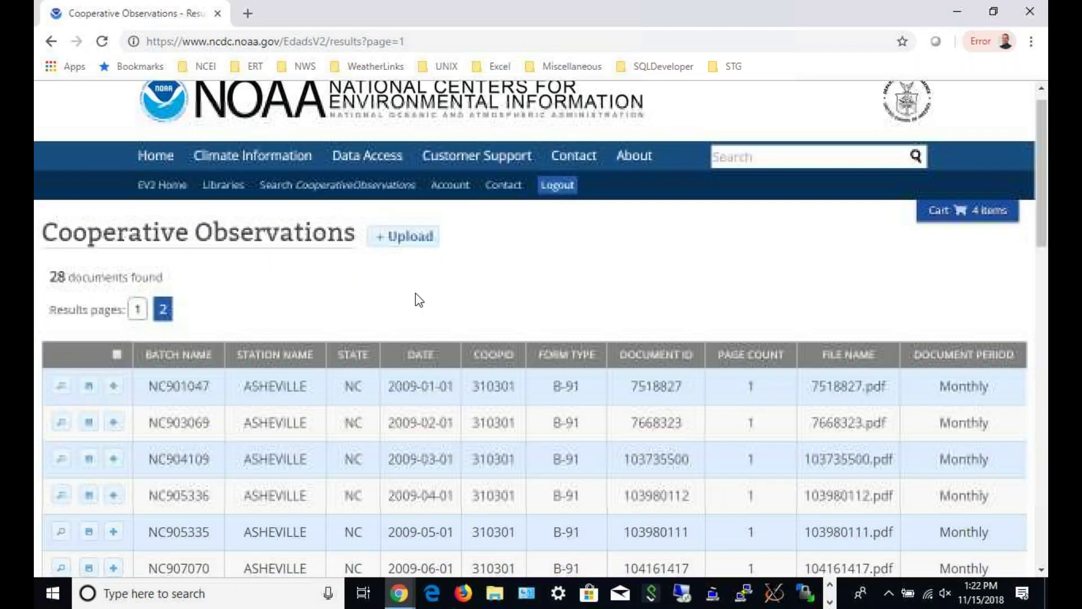
{"action": "scroll", "coordinate": [393, 327], "scroll_direction": "down", "scroll_amount": 5}
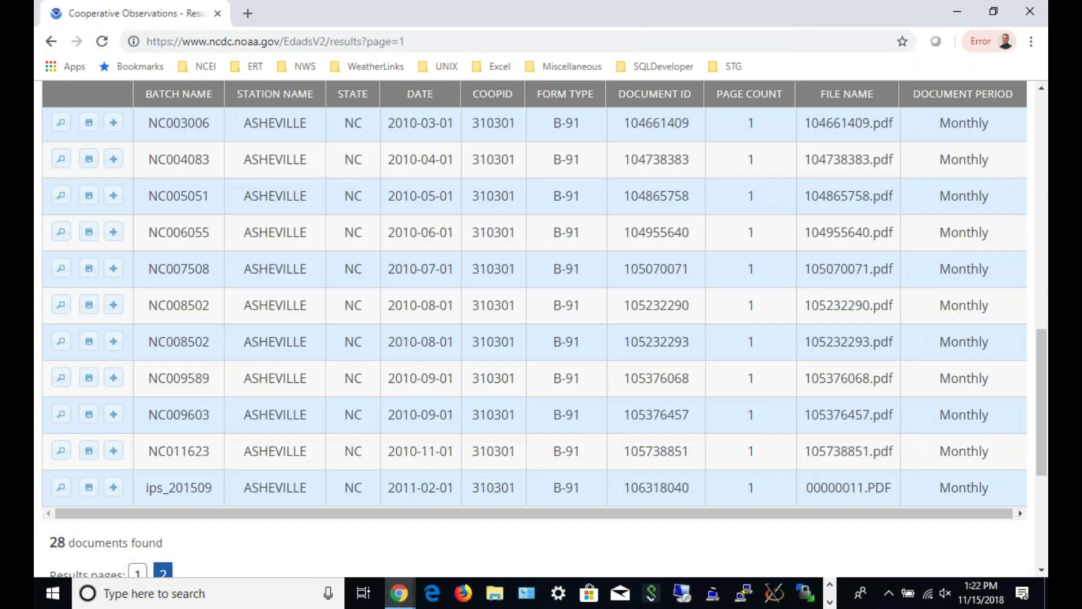
{"action": "scroll", "coordinate": [394, 327], "scroll_direction": "up", "scroll_amount": 17}
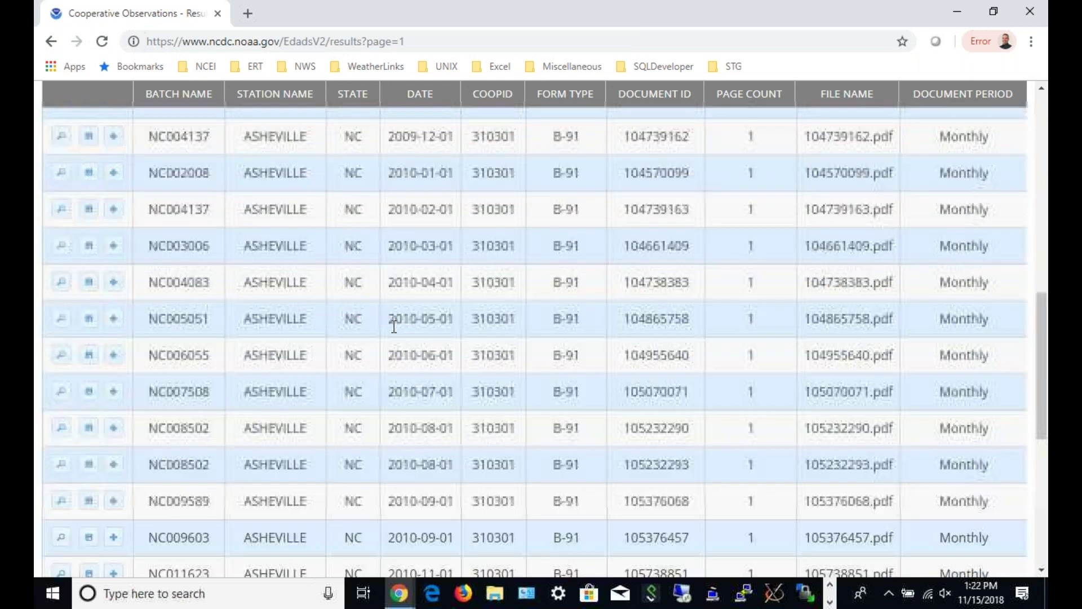
{"action": "scroll", "coordinate": [513, 169], "scroll_direction": "up", "scroll_amount": 2}
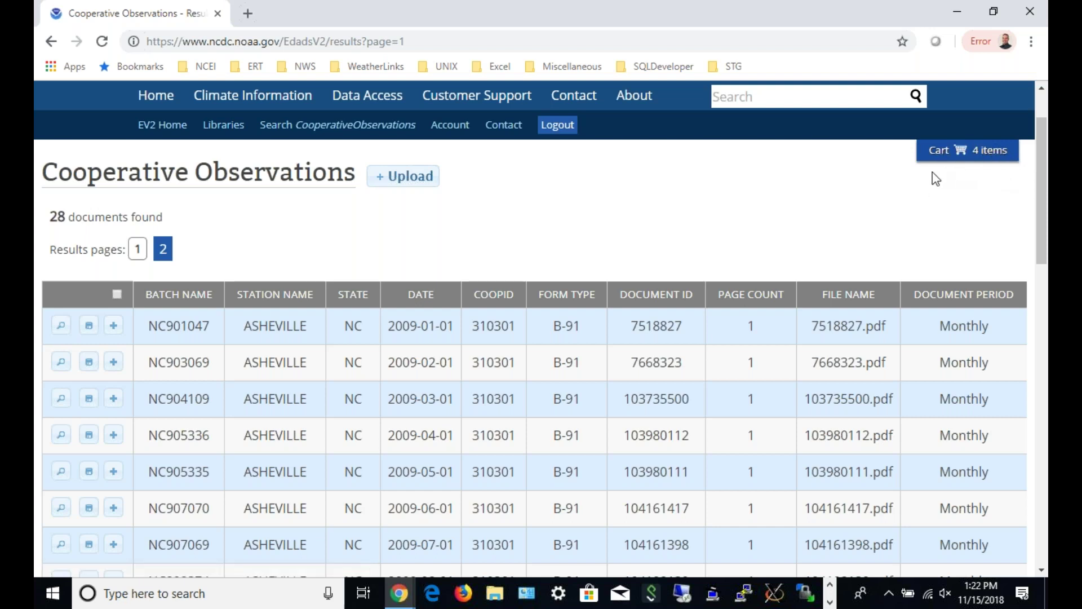
- Add the January through May 2009 Asheville forms to the cart, and take the February and January forms back out
{"action": "left_click", "coordinate": [114, 327]}
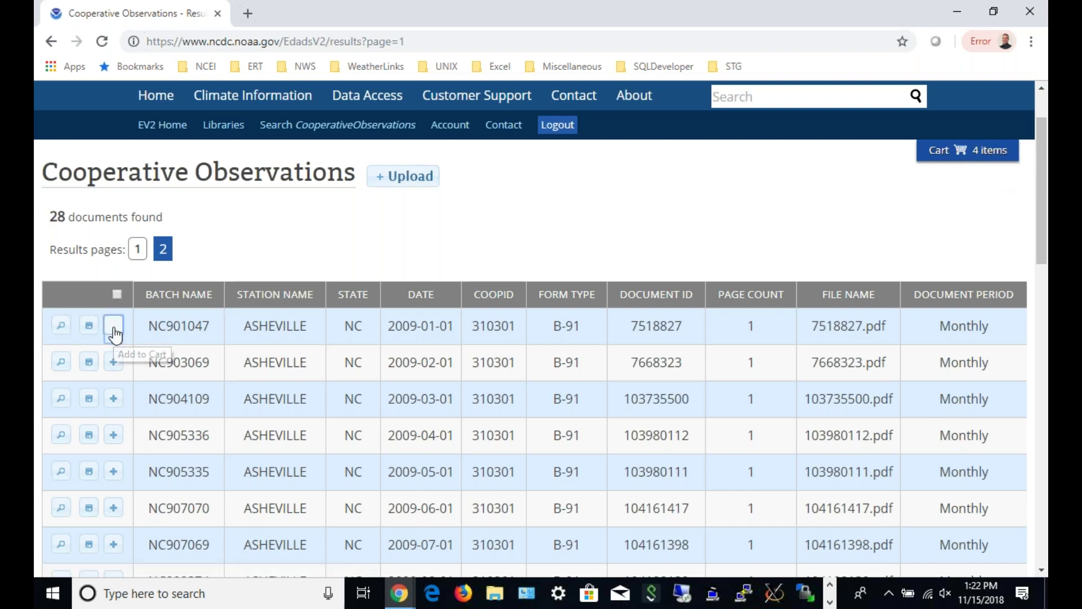
{"action": "left_click", "coordinate": [114, 400]}
{"action": "left_click", "coordinate": [113, 435]}
{"action": "left_click", "coordinate": [114, 473]}
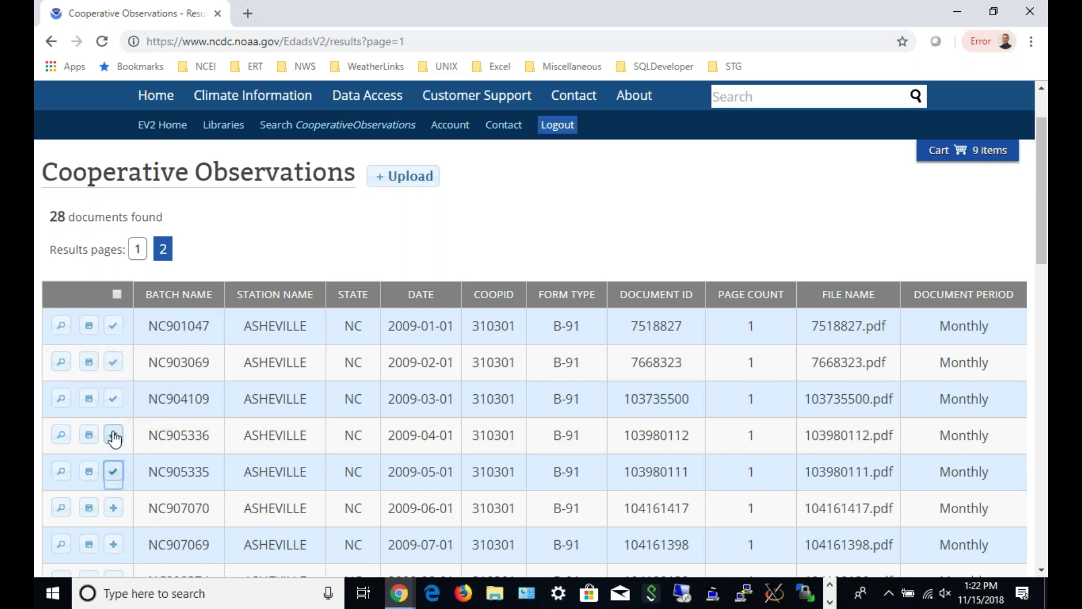
{"action": "left_click", "coordinate": [113, 362]}
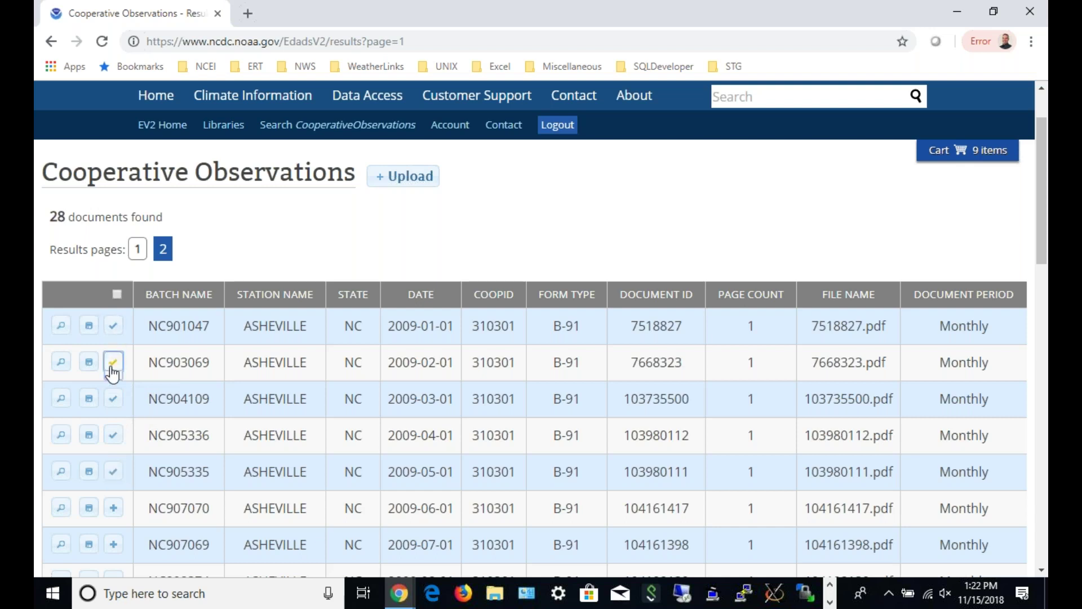
{"action": "left_click", "coordinate": [114, 326]}
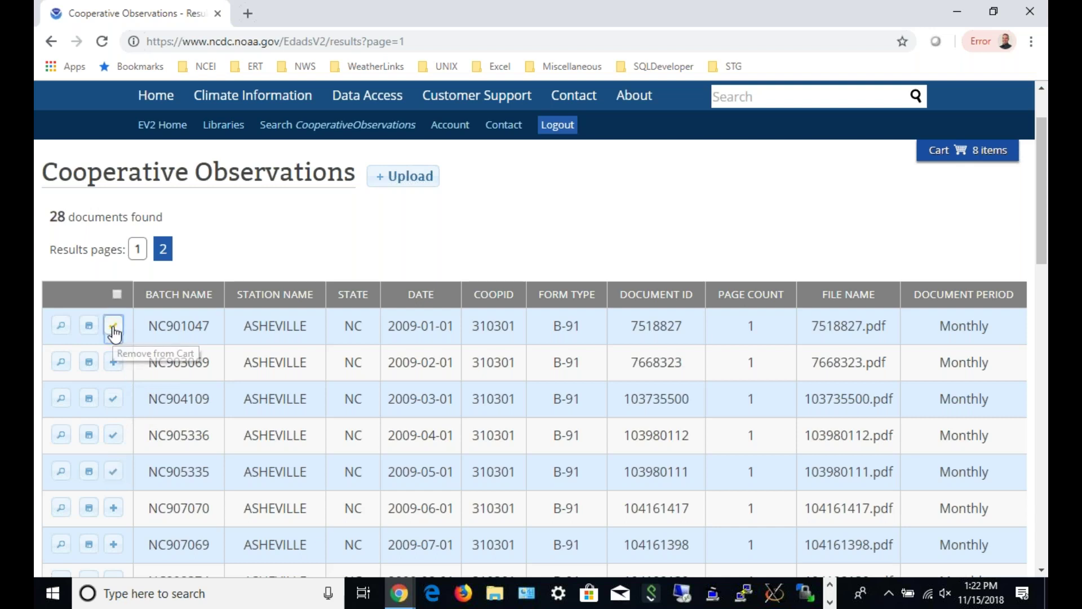
- Open the cart to review the documents in it and return to the search results
{"action": "left_click", "coordinate": [967, 156]}
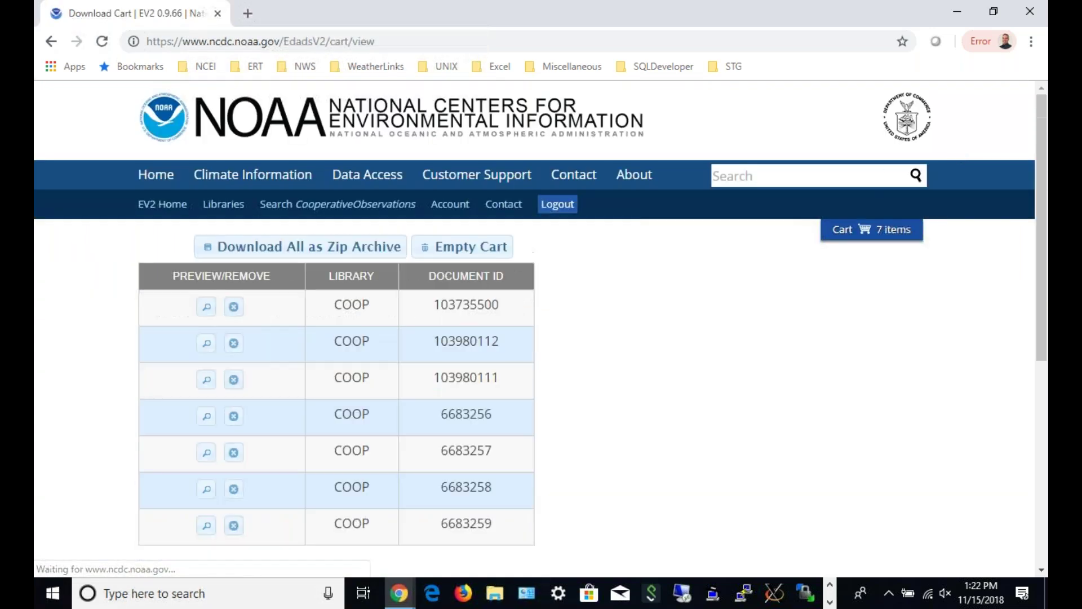
{"action": "scroll", "coordinate": [677, 312], "scroll_direction": "down", "scroll_amount": 1}
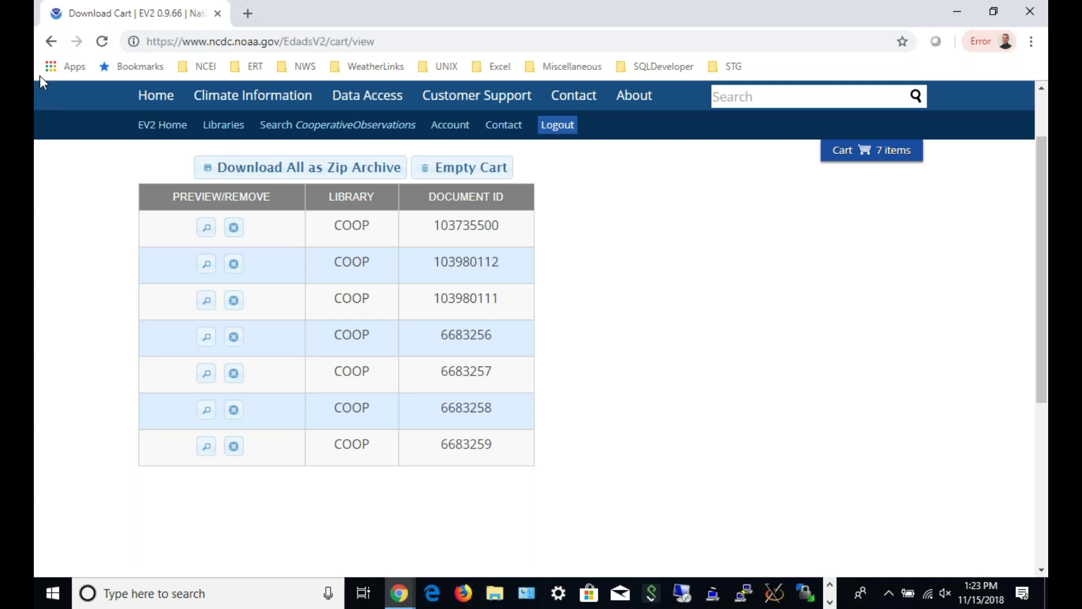
{"action": "scroll", "coordinate": [99, 200], "scroll_direction": "down", "scroll_amount": 1}
{"action": "scroll", "coordinate": [100, 199], "scroll_direction": "up", "scroll_amount": 3}
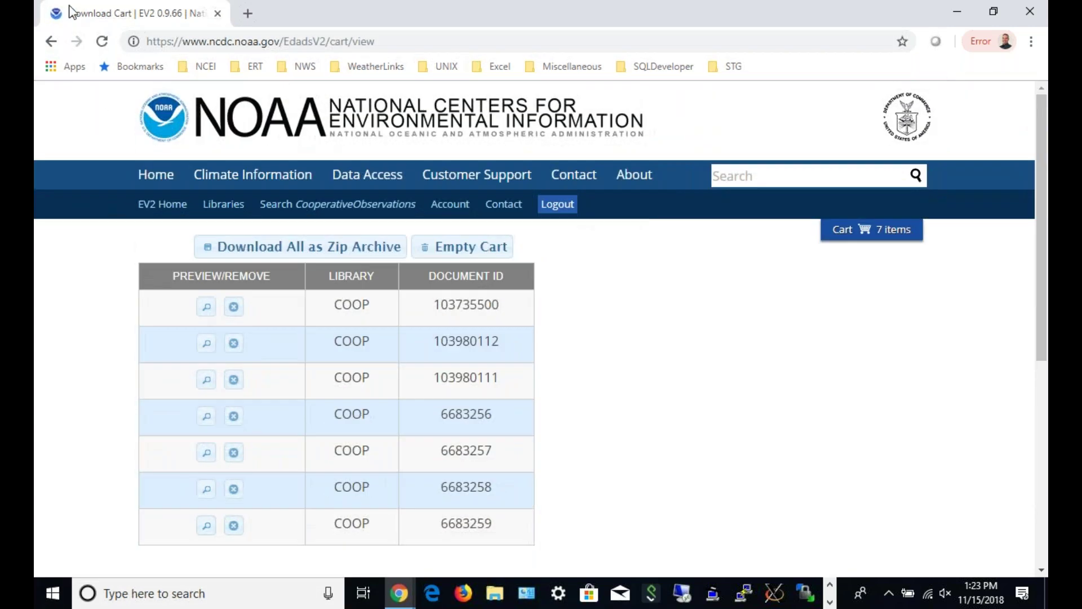
{"action": "left_click", "coordinate": [51, 41]}
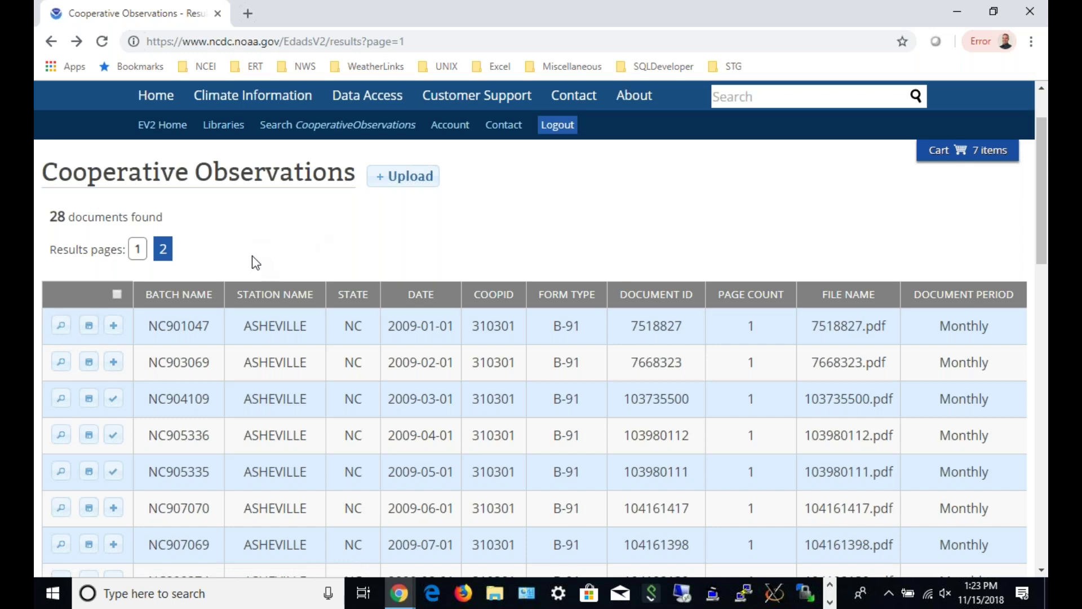
- View the January 2009 Asheville form from batch NC901047 and examine its scanned page and metadata
{"action": "scroll", "coordinate": [256, 262], "scroll_direction": "down", "scroll_amount": 1}
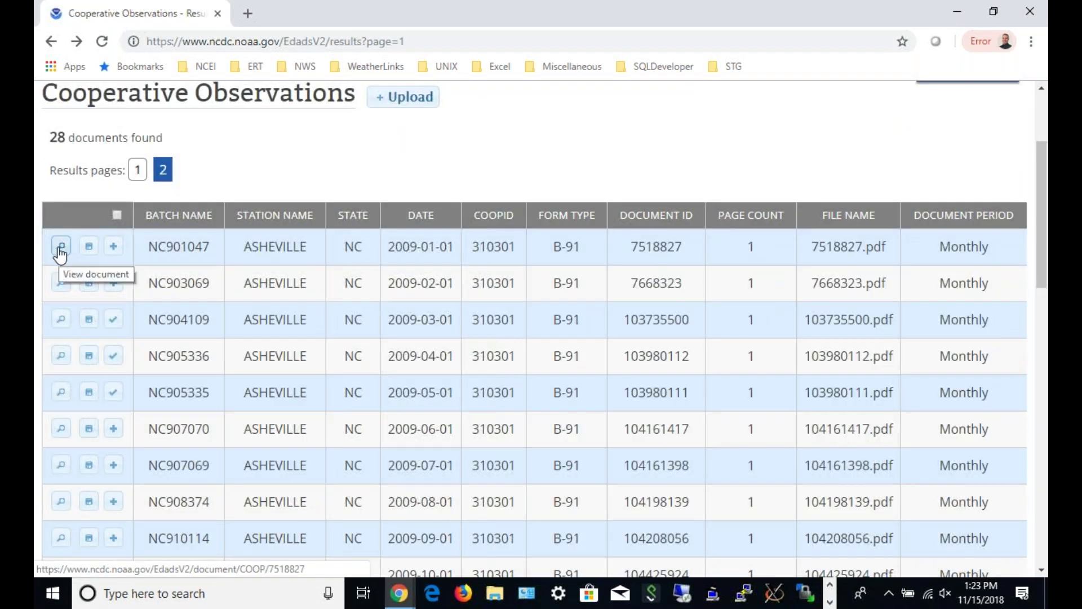
{"action": "left_click", "coordinate": [63, 257]}
{"action": "left_click", "coordinate": [62, 248]}
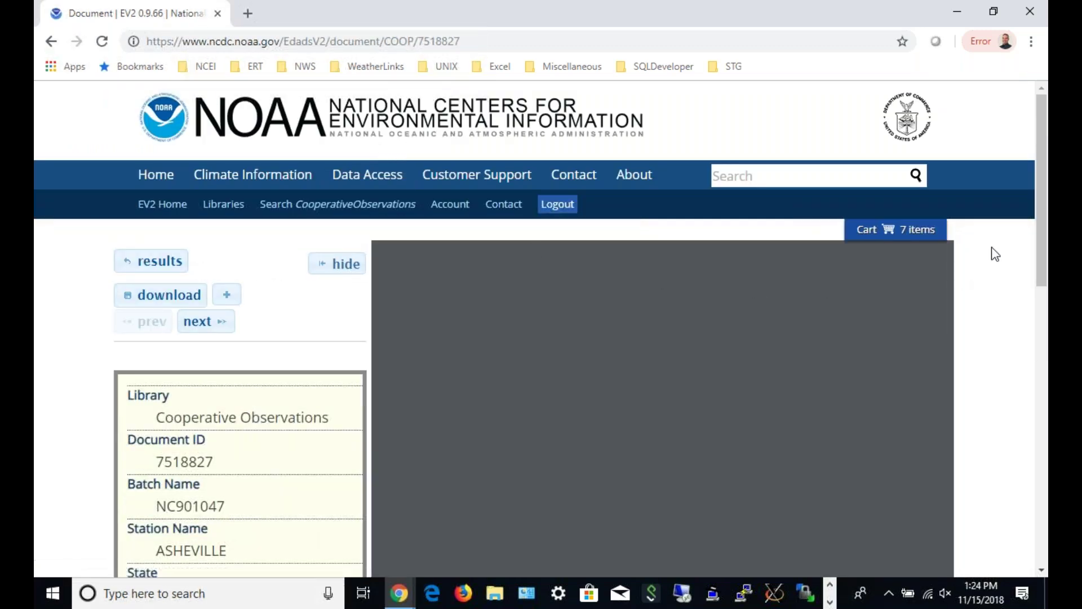
{"action": "left_click_drag", "start_coordinate": [1042, 222], "coordinate": [1026, 299]}
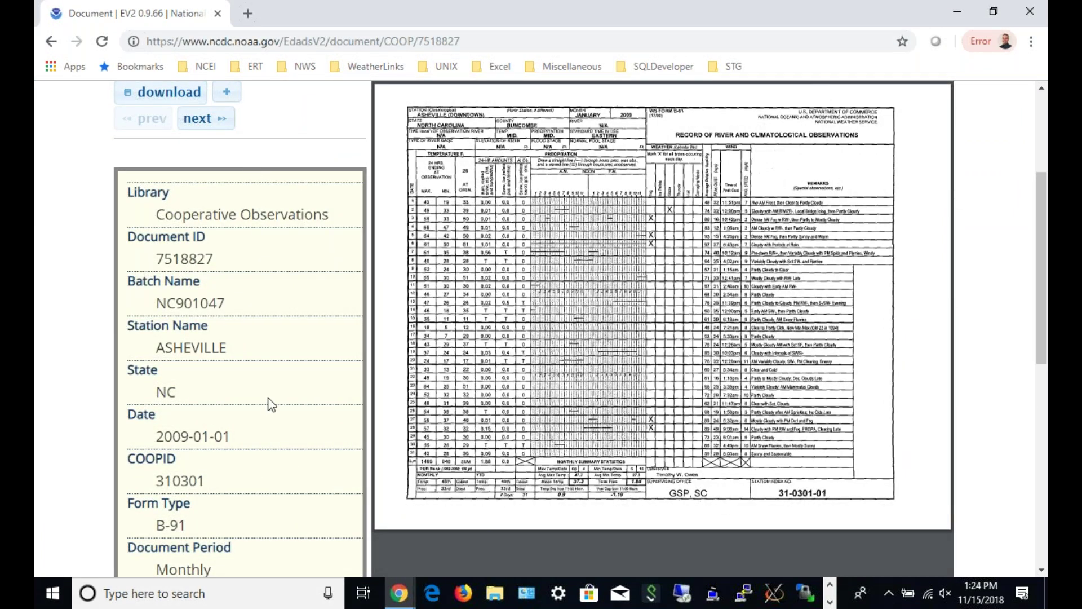
{"action": "scroll", "coordinate": [271, 404], "scroll_direction": "down", "scroll_amount": 2}
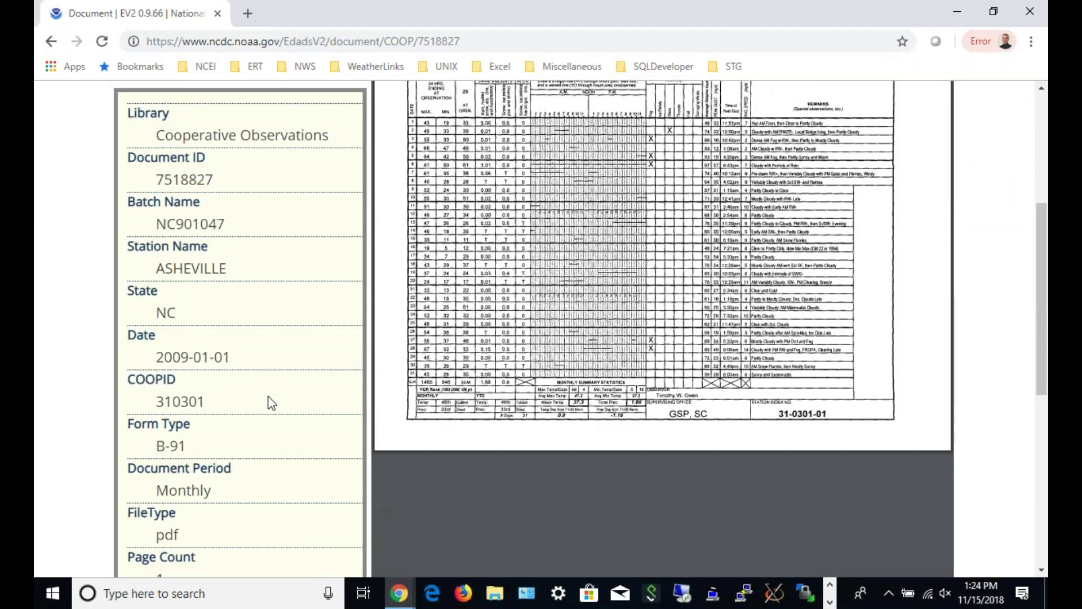
{"action": "scroll", "coordinate": [271, 402], "scroll_direction": "down", "scroll_amount": 4}
{"action": "scroll", "coordinate": [271, 402], "scroll_direction": "up", "scroll_amount": 7}
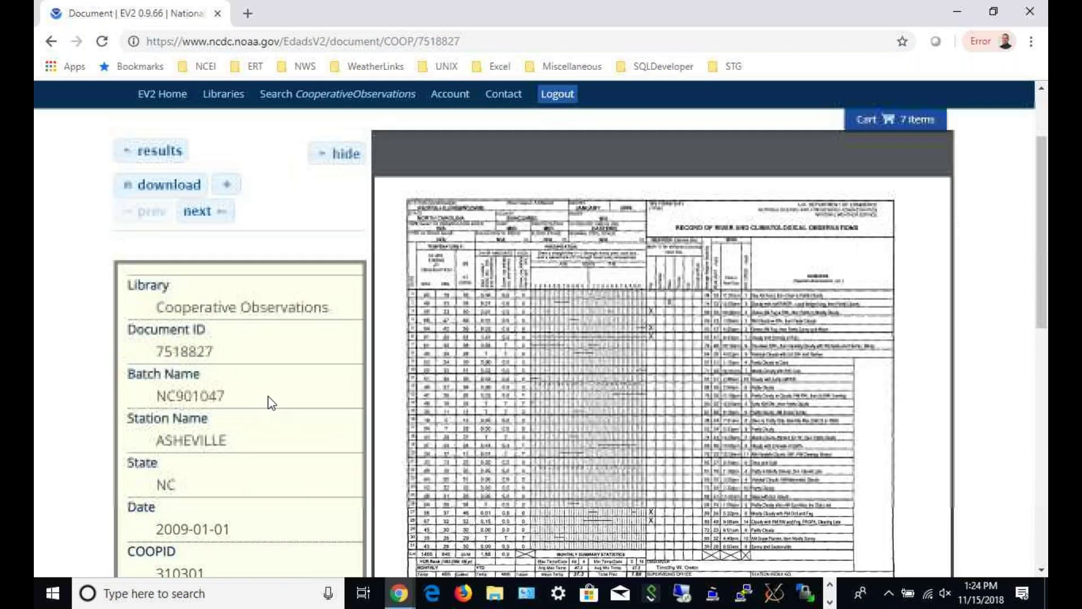
{"action": "scroll", "coordinate": [271, 403], "scroll_direction": "up", "scroll_amount": 2}
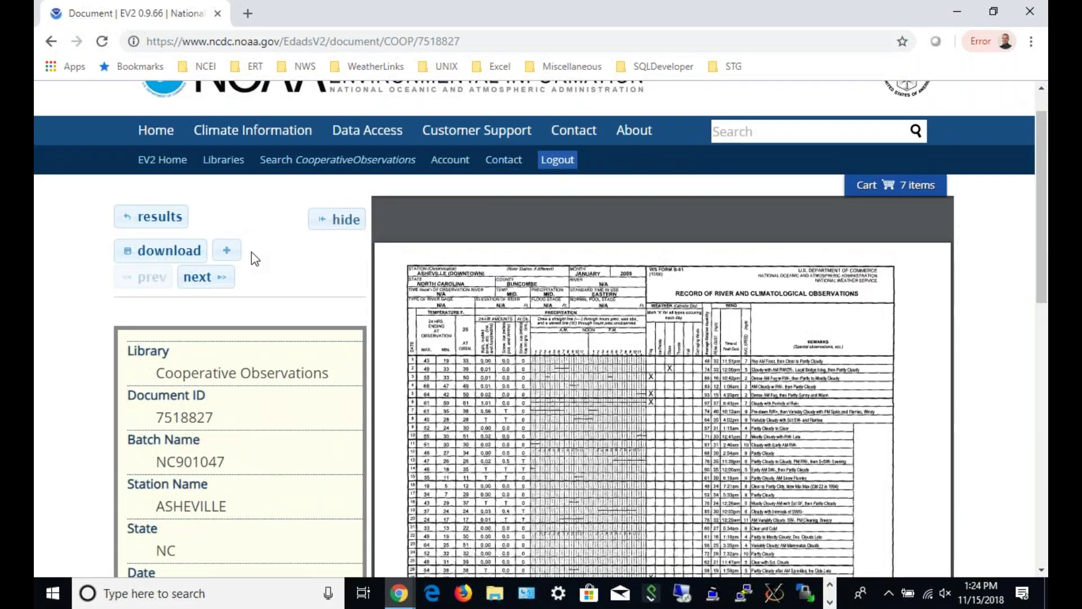
- Hide the document metadata to widen the form view and look through the page down to its end
{"action": "left_click", "coordinate": [341, 222]}
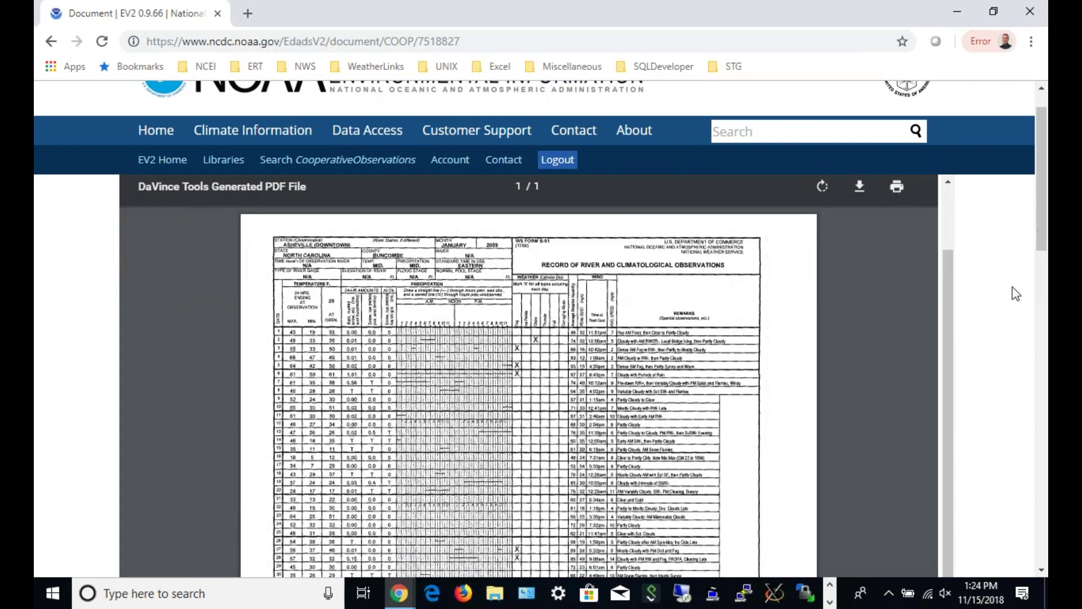
{"action": "scroll", "coordinate": [962, 329], "scroll_direction": "down", "scroll_amount": 3}
{"action": "scroll", "coordinate": [965, 331], "scroll_direction": "down", "scroll_amount": 5}
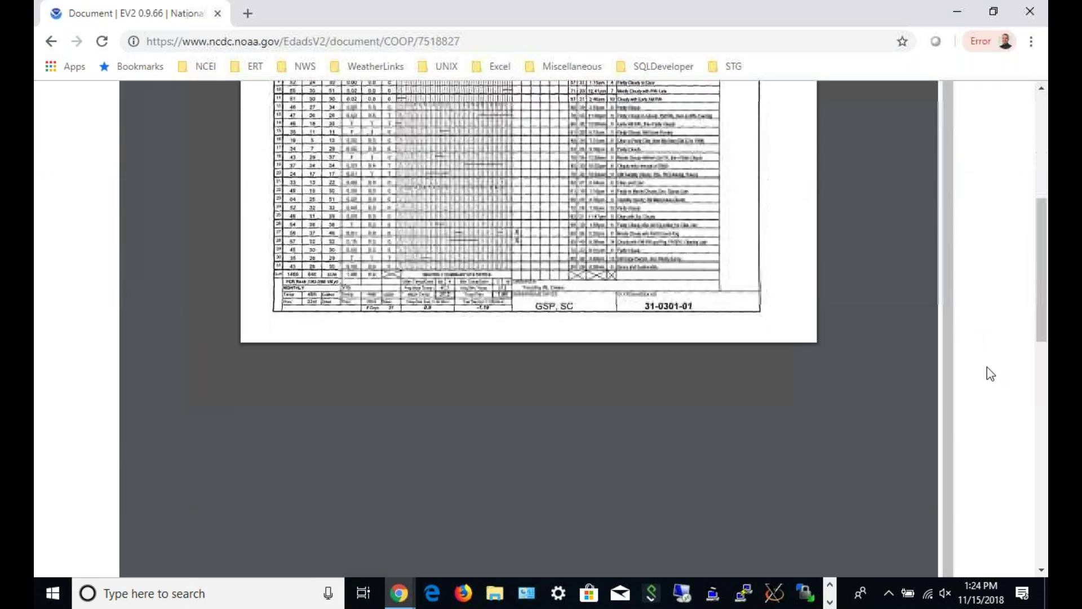
{"action": "scroll", "coordinate": [993, 377], "scroll_direction": "down", "scroll_amount": 1}
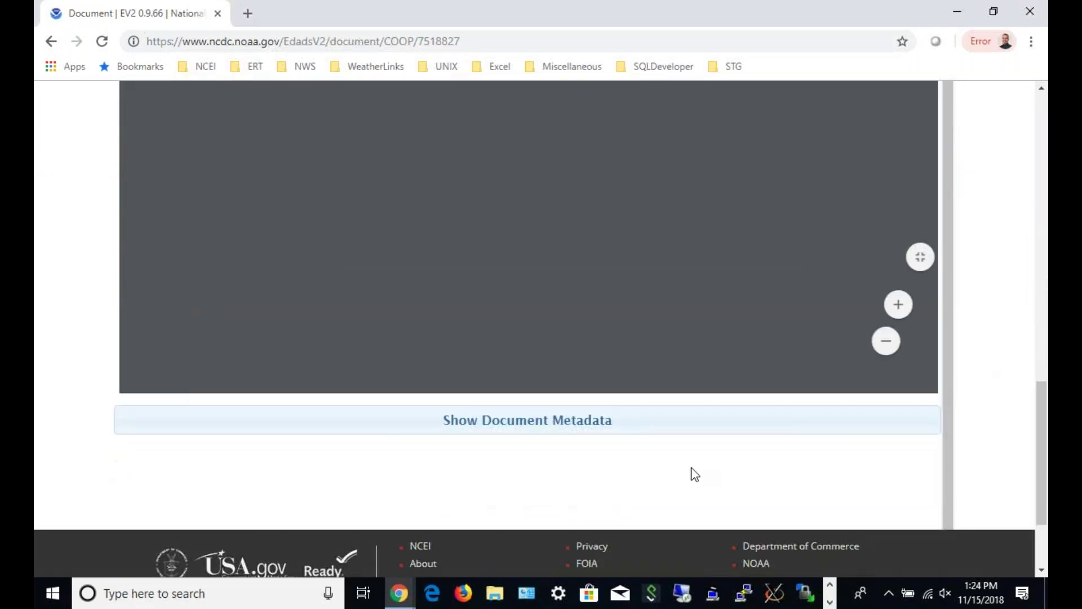
- Enlarge the scanned January 2009 Asheville form in the viewer and look through the magnified page
{"action": "left_click", "coordinate": [879, 307]}
{"action": "left_click", "coordinate": [879, 307]}
{"action": "left_click", "coordinate": [879, 307]}
{"action": "left_click", "coordinate": [879, 307]}
{"action": "scroll", "coordinate": [974, 323], "scroll_direction": "up", "scroll_amount": 9}
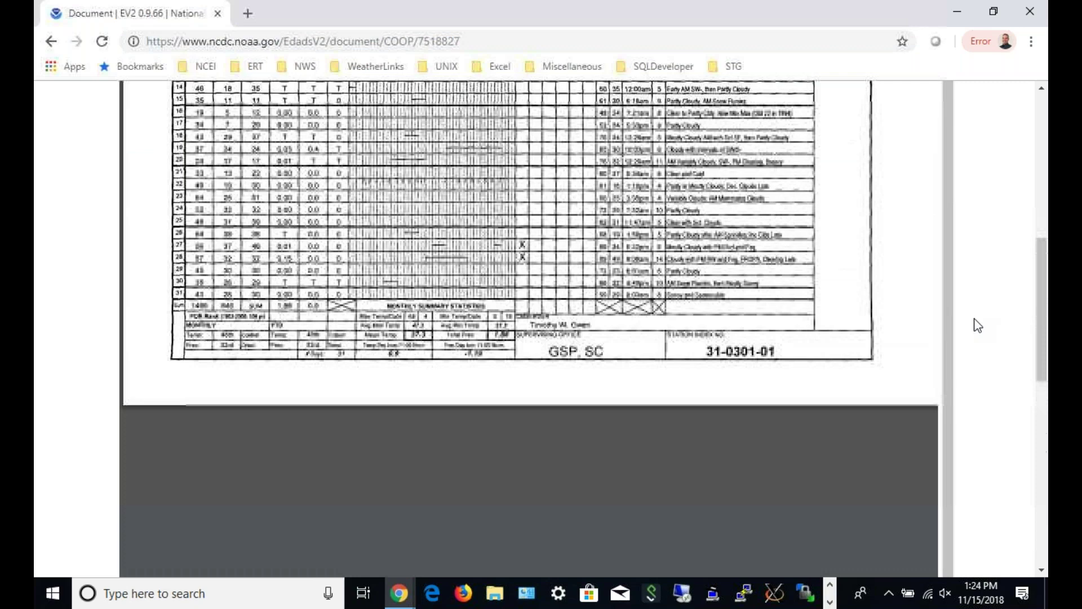
{"action": "scroll", "coordinate": [977, 326], "scroll_direction": "up", "scroll_amount": 10}
{"action": "scroll", "coordinate": [977, 327], "scroll_direction": "down", "scroll_amount": 10}
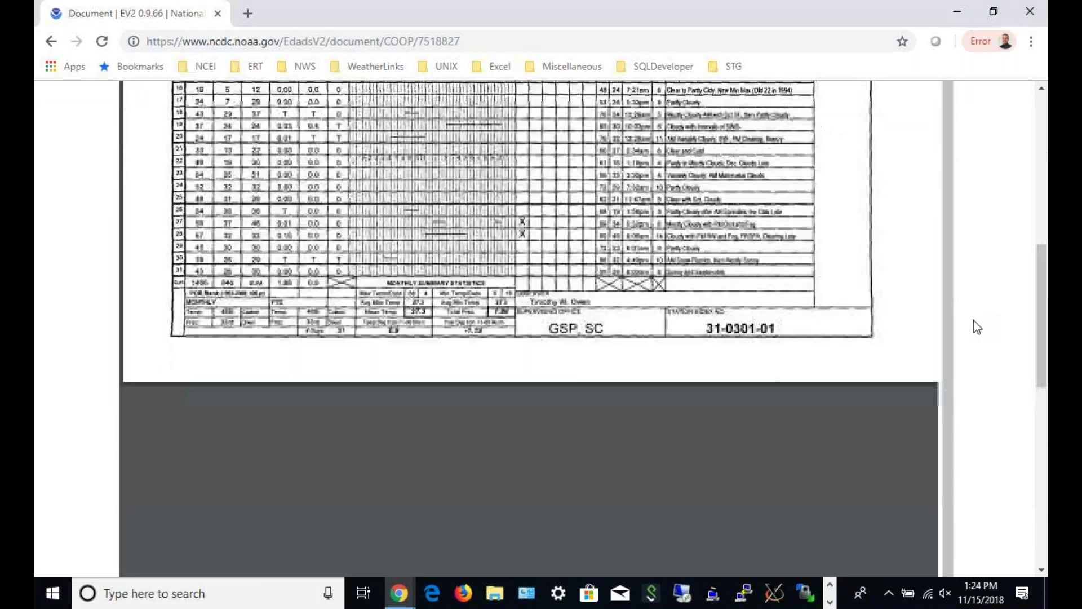
{"action": "scroll", "coordinate": [973, 320], "scroll_direction": "down", "scroll_amount": 7}
{"action": "left_click", "coordinate": [891, 389]}
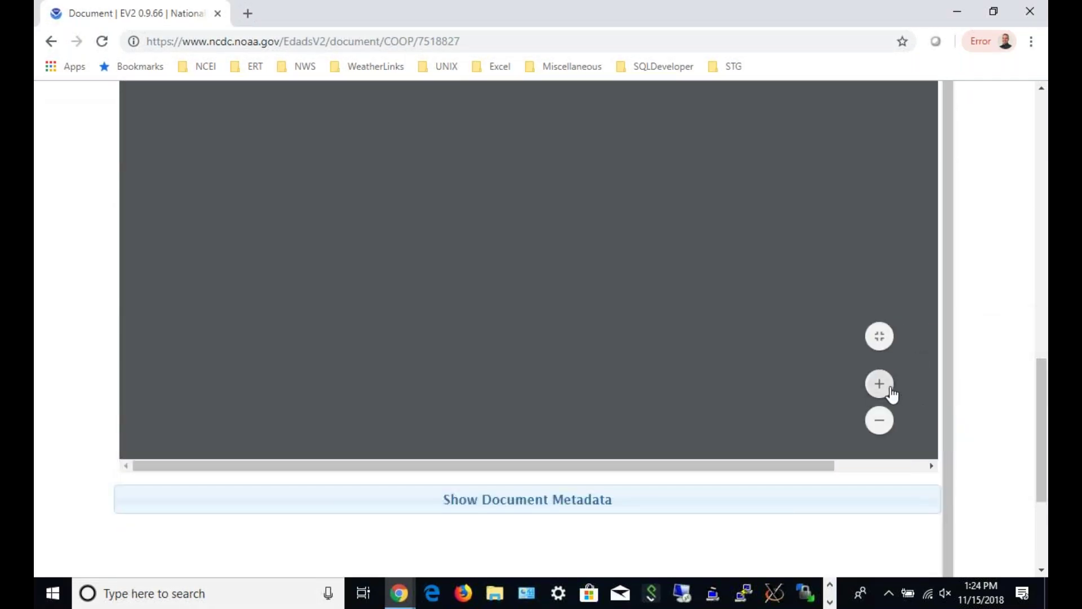
{"action": "left_click", "coordinate": [890, 388]}
{"action": "scroll", "coordinate": [986, 360], "scroll_direction": "up", "scroll_amount": 5}
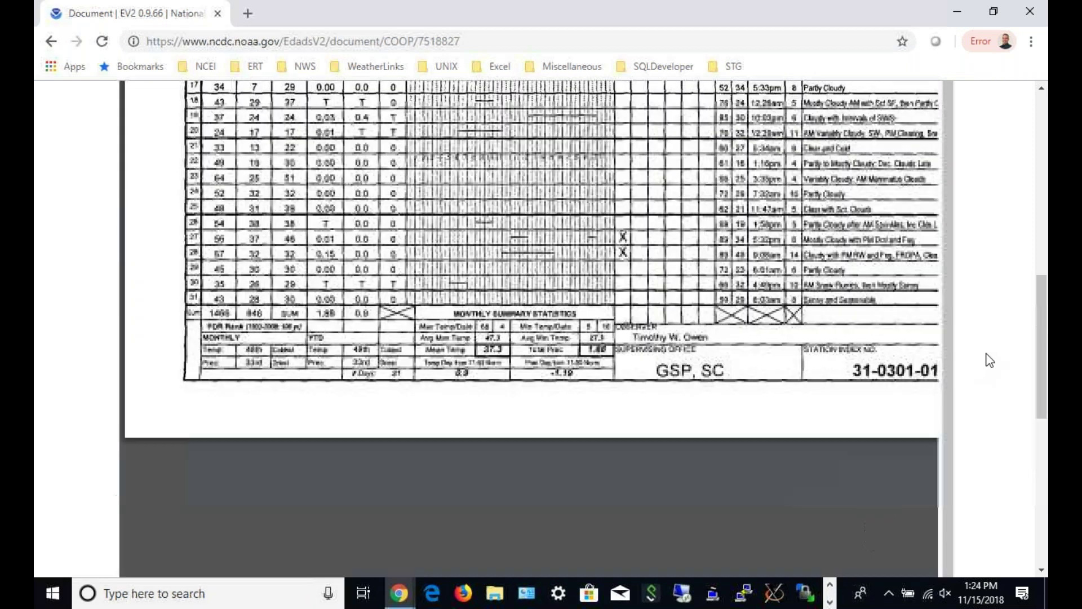
{"action": "scroll", "coordinate": [989, 359], "scroll_direction": "up", "scroll_amount": 10}
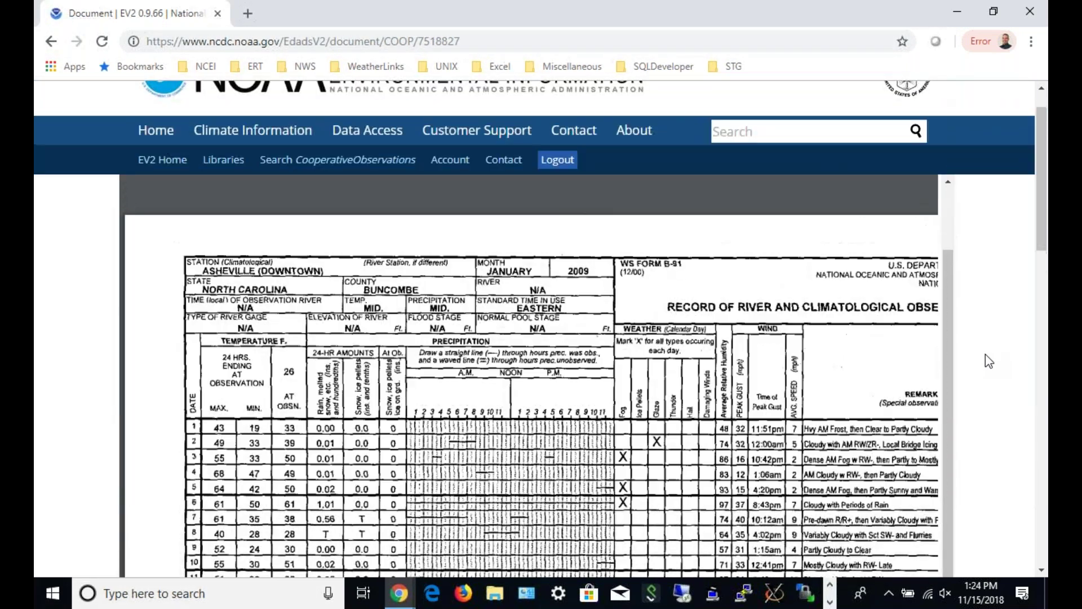
{"action": "scroll", "coordinate": [986, 359], "scroll_direction": "up", "scroll_amount": 2}
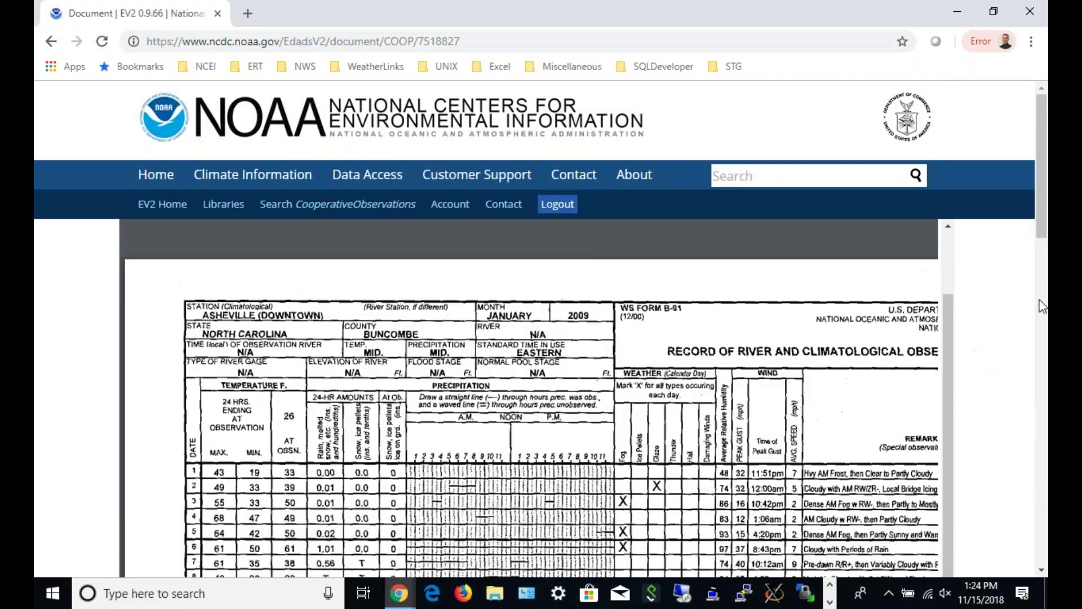
- Show the document metadata beside the January 2009 form, hide it once, and bring it back
{"action": "scroll", "coordinate": [1011, 342], "scroll_direction": "down", "scroll_amount": 10}
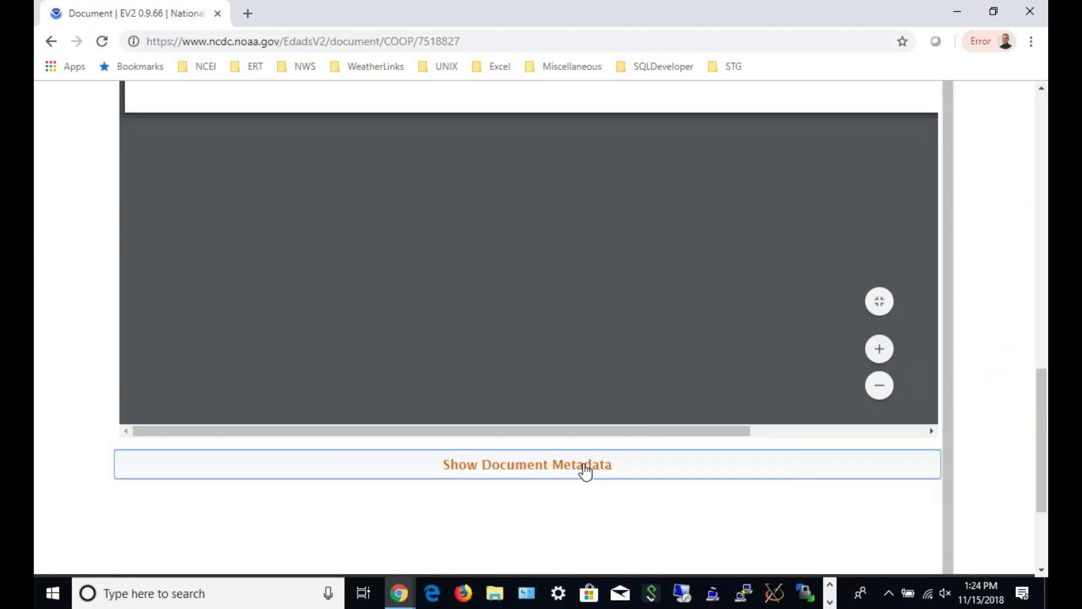
{"action": "left_click", "coordinate": [582, 467]}
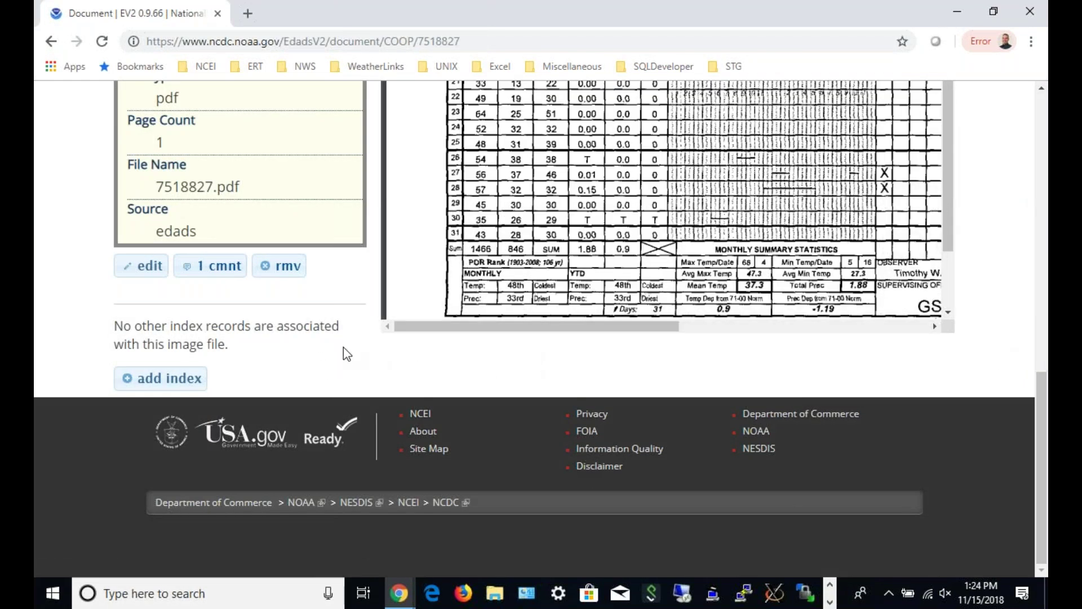
{"action": "scroll", "coordinate": [349, 316], "scroll_direction": "up", "scroll_amount": 1}
{"action": "scroll", "coordinate": [347, 314], "scroll_direction": "up", "scroll_amount": 5}
{"action": "left_click", "coordinate": [345, 178]}
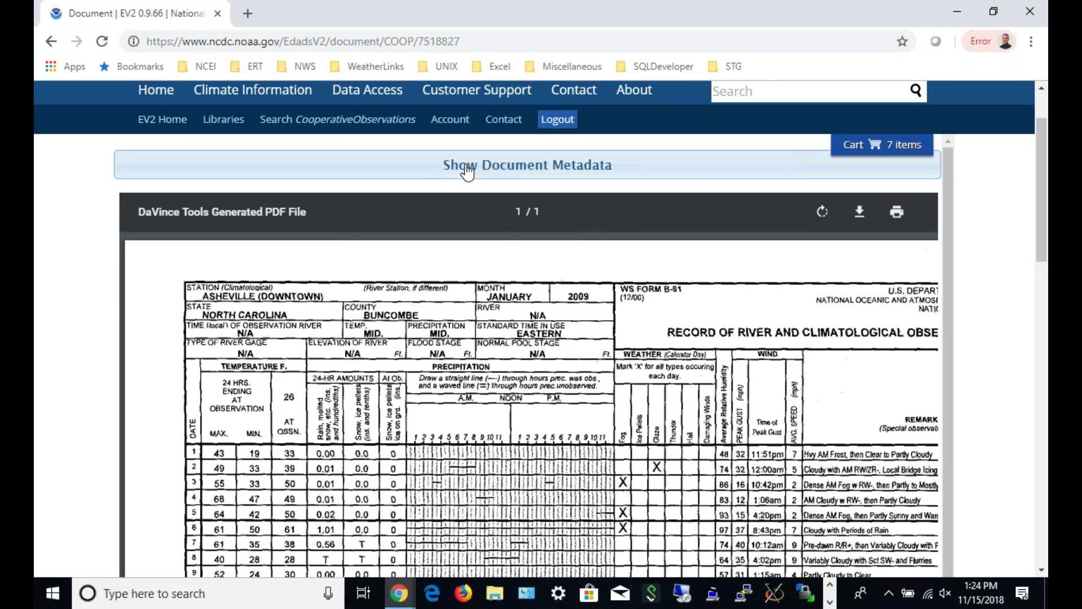
{"action": "left_click", "coordinate": [546, 168]}
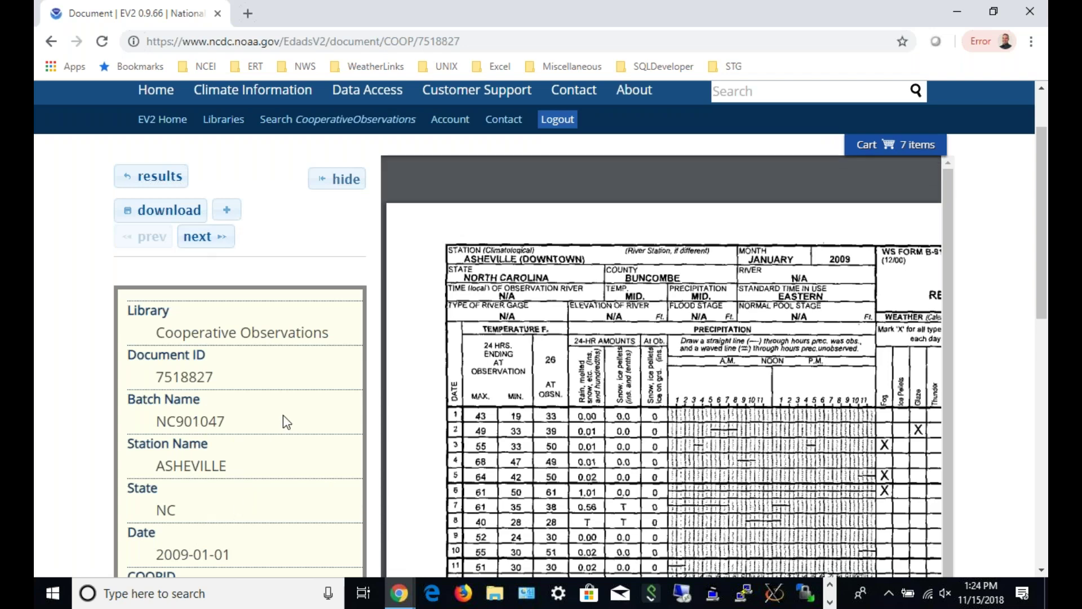
{"action": "scroll", "coordinate": [279, 403], "scroll_direction": "down", "scroll_amount": 1}
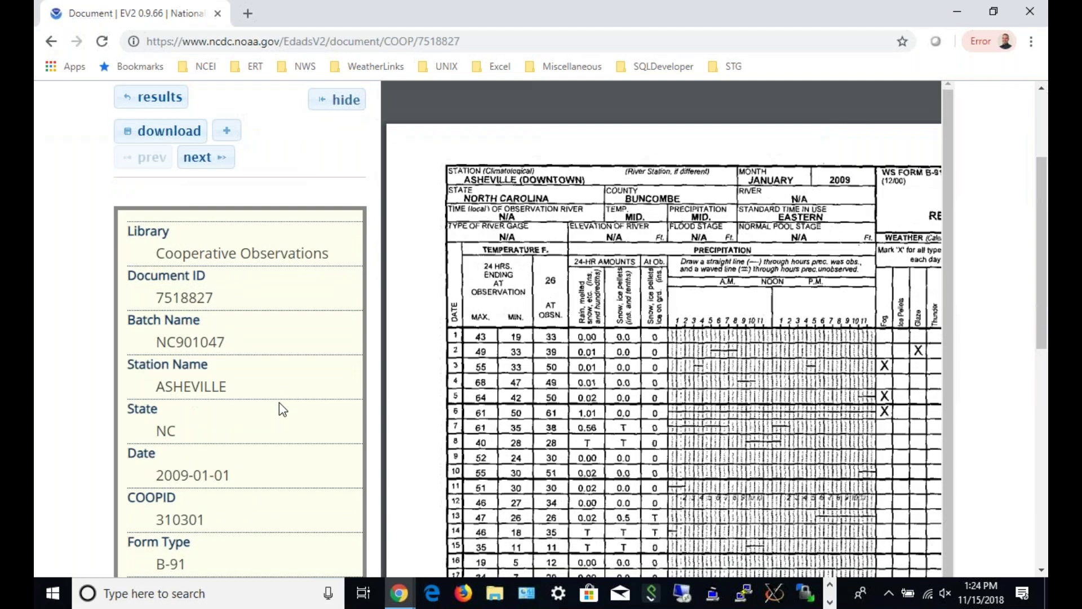
{"action": "scroll", "coordinate": [283, 350], "scroll_direction": "up", "scroll_amount": 3}
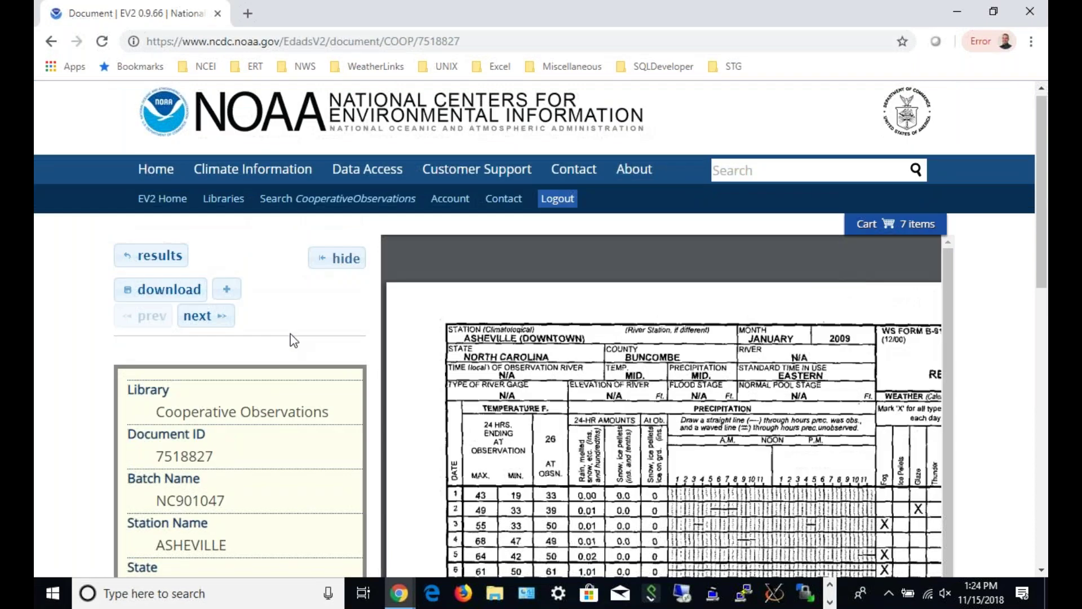
{"action": "left_click", "coordinate": [168, 289]}
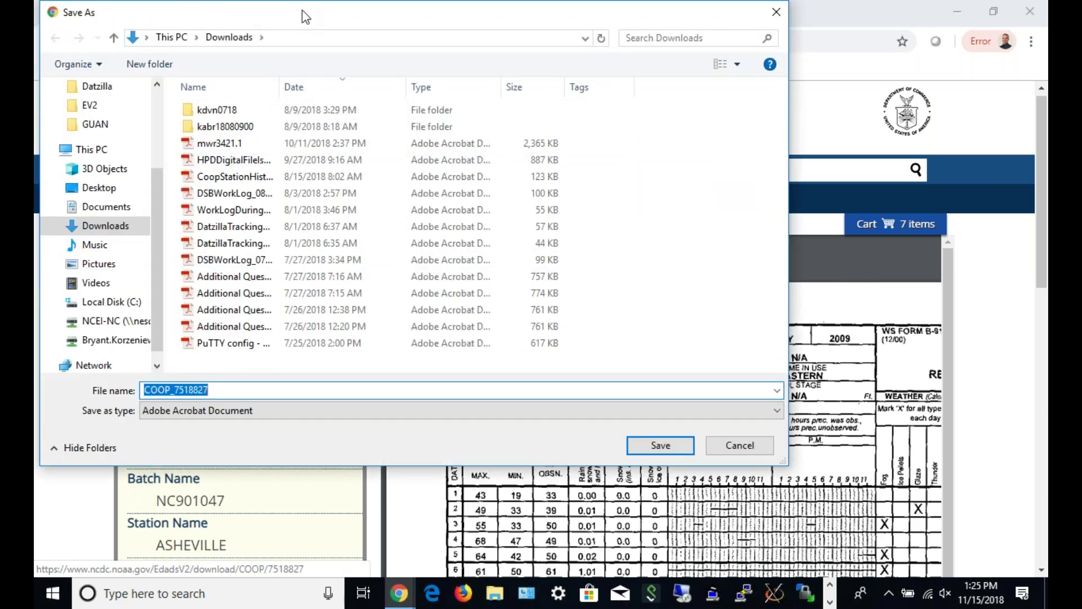
{"action": "left_click_drag", "start_coordinate": [393, 18], "coordinate": [442, 81]}
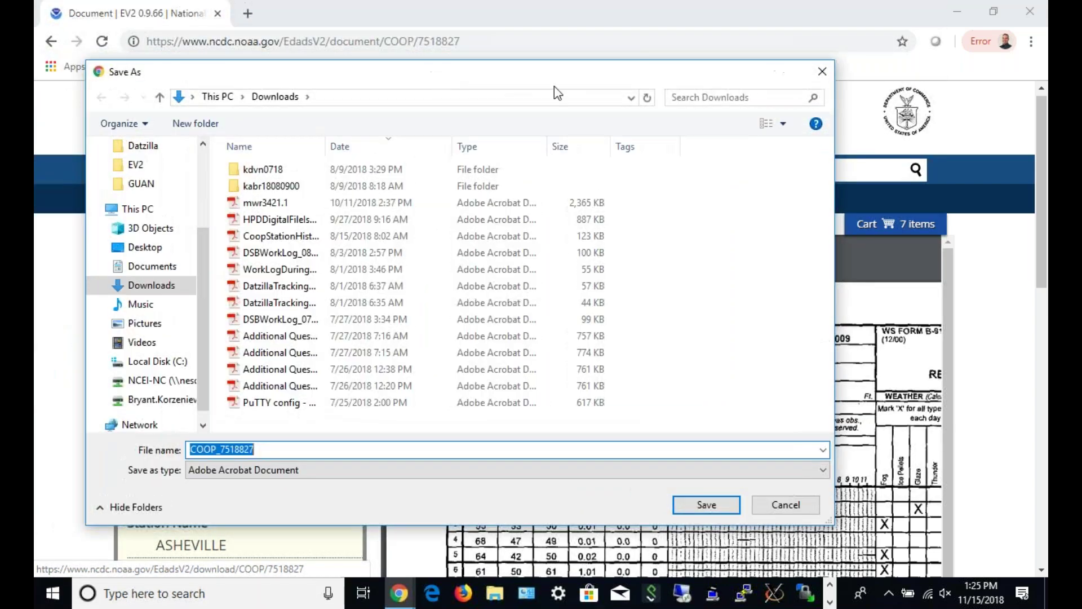
{"action": "left_click", "coordinate": [770, 505]}
- Examine the January 2009 document's metadata fields and the edit, comment, remove and add-index options below them
{"action": "scroll", "coordinate": [260, 352], "scroll_direction": "down", "scroll_amount": 3}
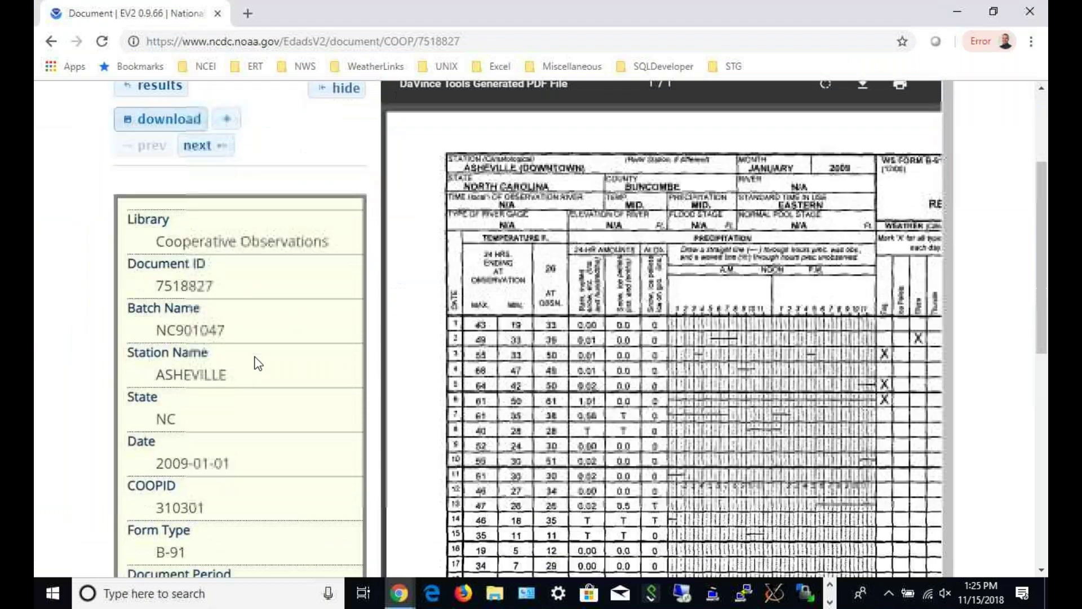
{"action": "scroll", "coordinate": [258, 361], "scroll_direction": "down", "scroll_amount": 9}
{"action": "scroll", "coordinate": [254, 359], "scroll_direction": "up", "scroll_amount": 2}
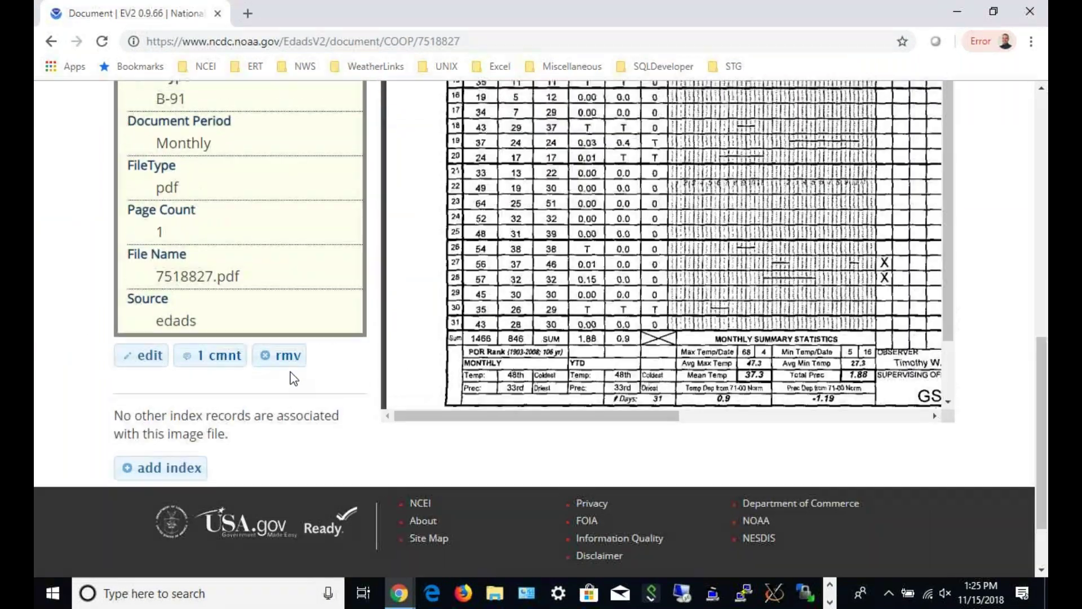
{"action": "scroll", "coordinate": [290, 374], "scroll_direction": "up", "scroll_amount": 1}
{"action": "scroll", "coordinate": [218, 387], "scroll_direction": "up", "scroll_amount": 4}
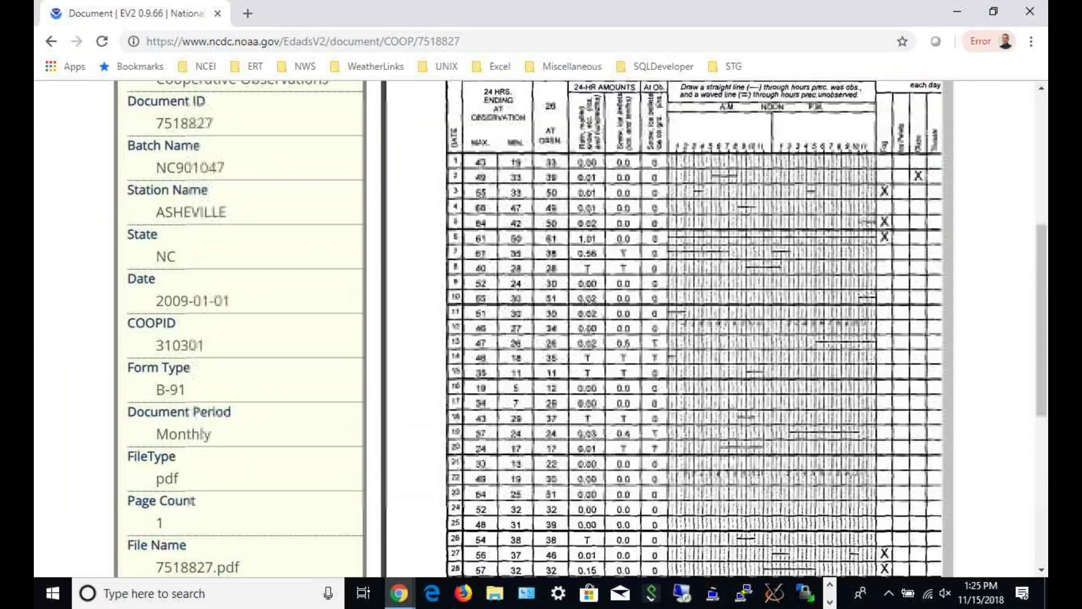
{"action": "scroll", "coordinate": [300, 217], "scroll_direction": "up", "scroll_amount": 3}
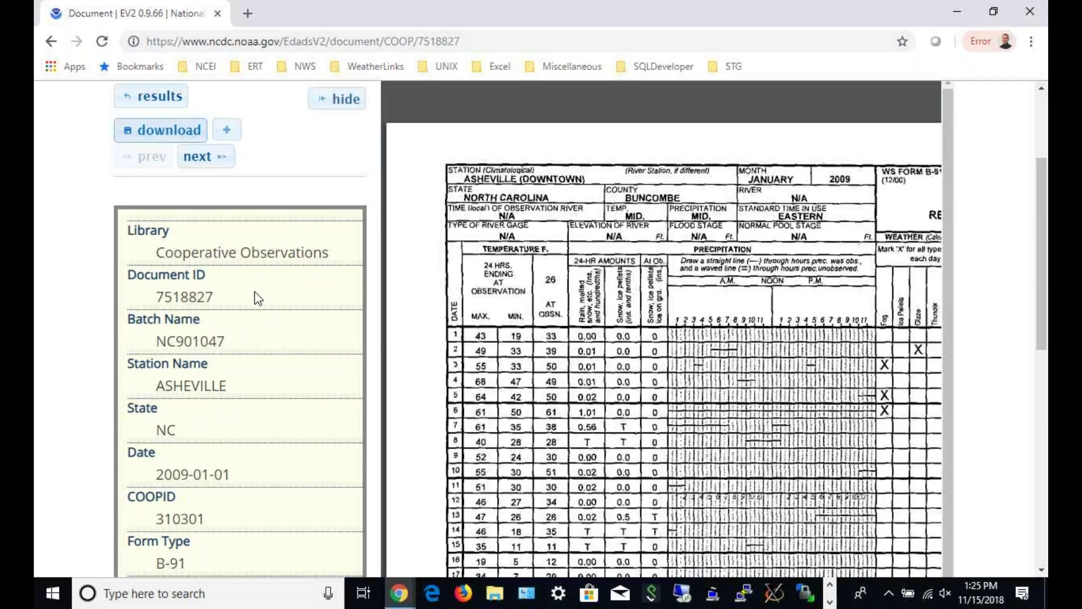
{"action": "scroll", "coordinate": [254, 298], "scroll_direction": "down", "scroll_amount": 7}
{"action": "scroll", "coordinate": [250, 283], "scroll_direction": "up", "scroll_amount": 7}
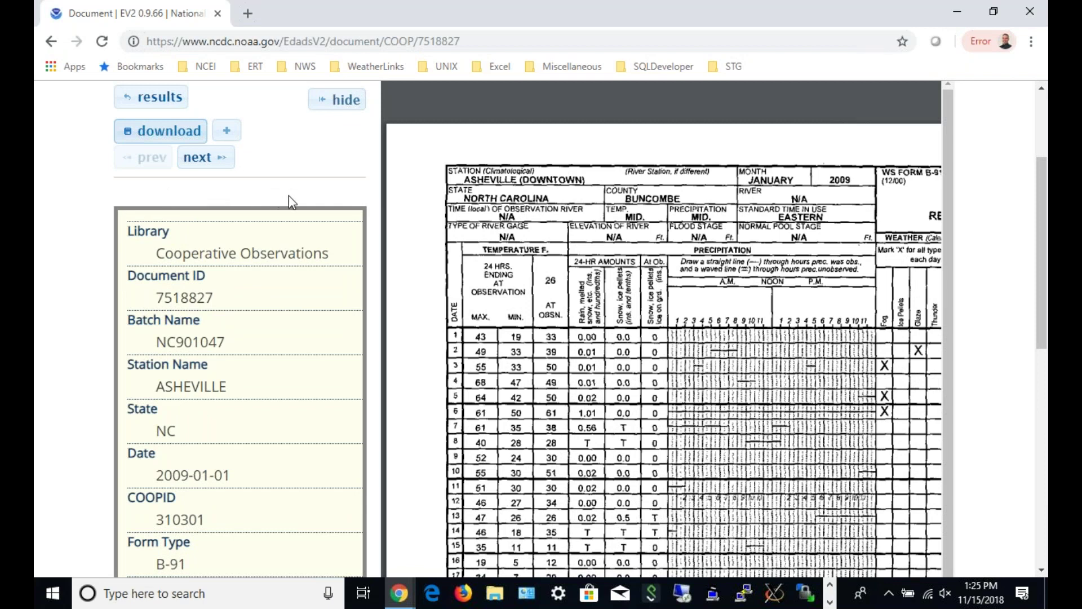
{"action": "scroll", "coordinate": [289, 195], "scroll_direction": "up", "scroll_amount": 3}
{"action": "scroll", "coordinate": [276, 297], "scroll_direction": "down", "scroll_amount": 4}
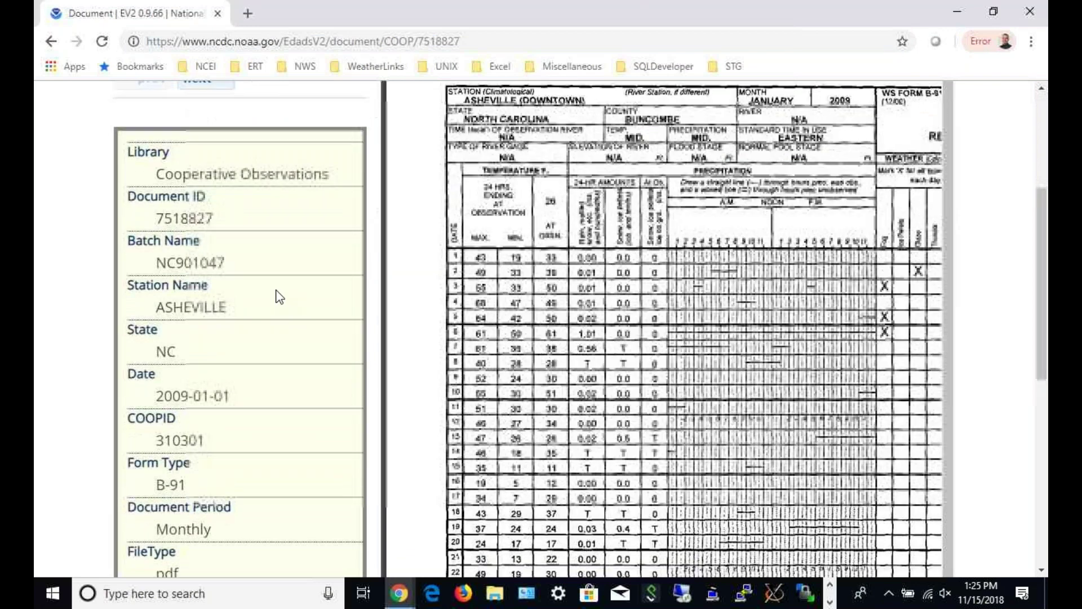
{"action": "scroll", "coordinate": [276, 297], "scroll_direction": "up", "scroll_amount": 3}
{"action": "scroll", "coordinate": [276, 297], "scroll_direction": "down", "scroll_amount": 10}
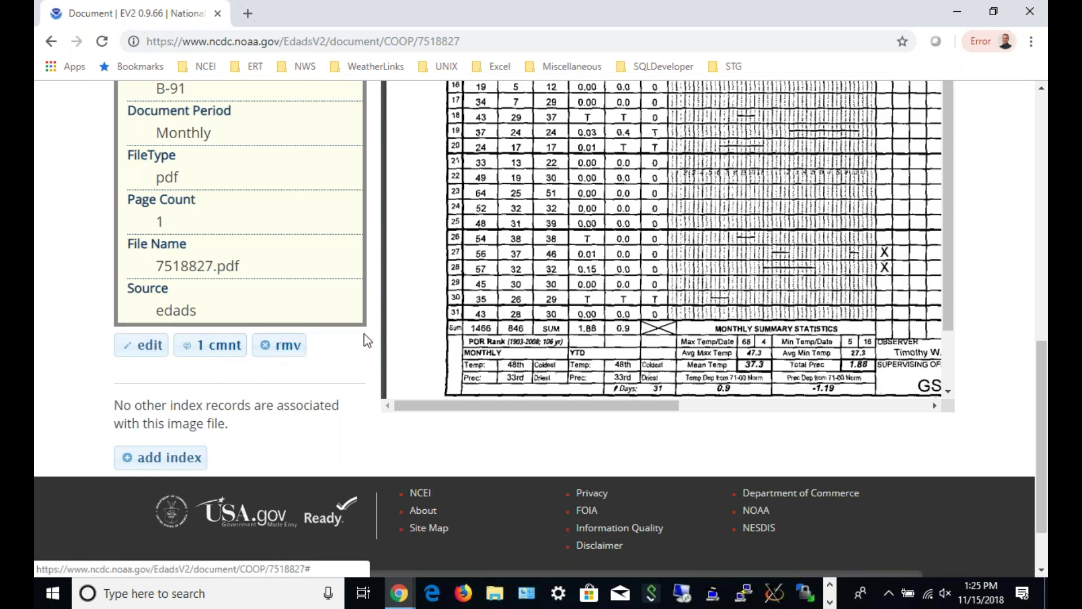
{"action": "scroll", "coordinate": [368, 340], "scroll_direction": "up", "scroll_amount": 1}
{"action": "scroll", "coordinate": [368, 340], "scroll_direction": "up", "scroll_amount": 10}
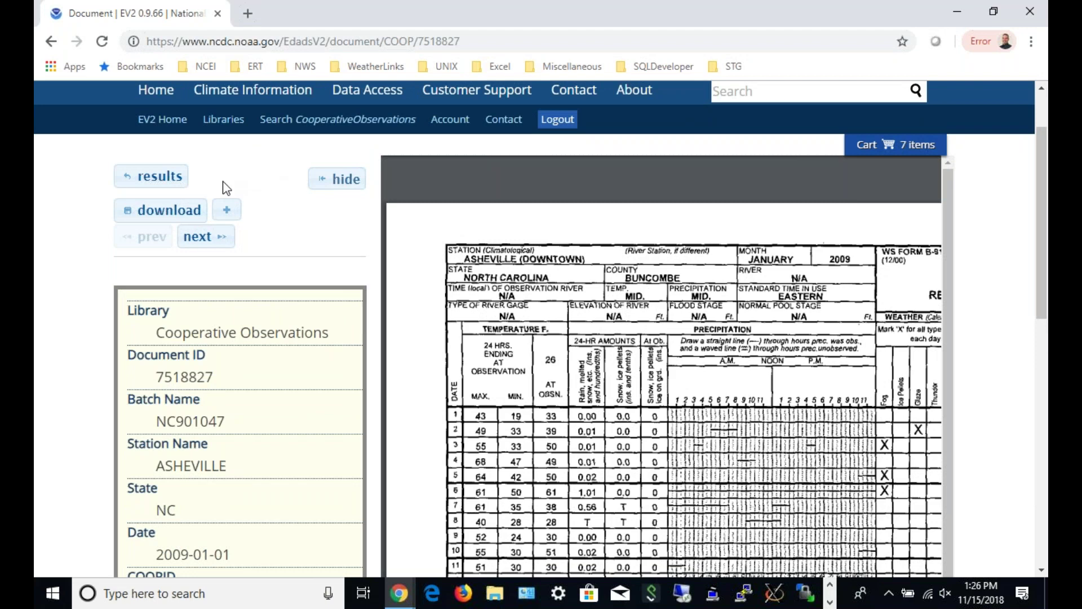
- Return to the search results and sort them by date in descending order (Z-A, 9-0)
{"action": "left_click", "coordinate": [158, 184]}
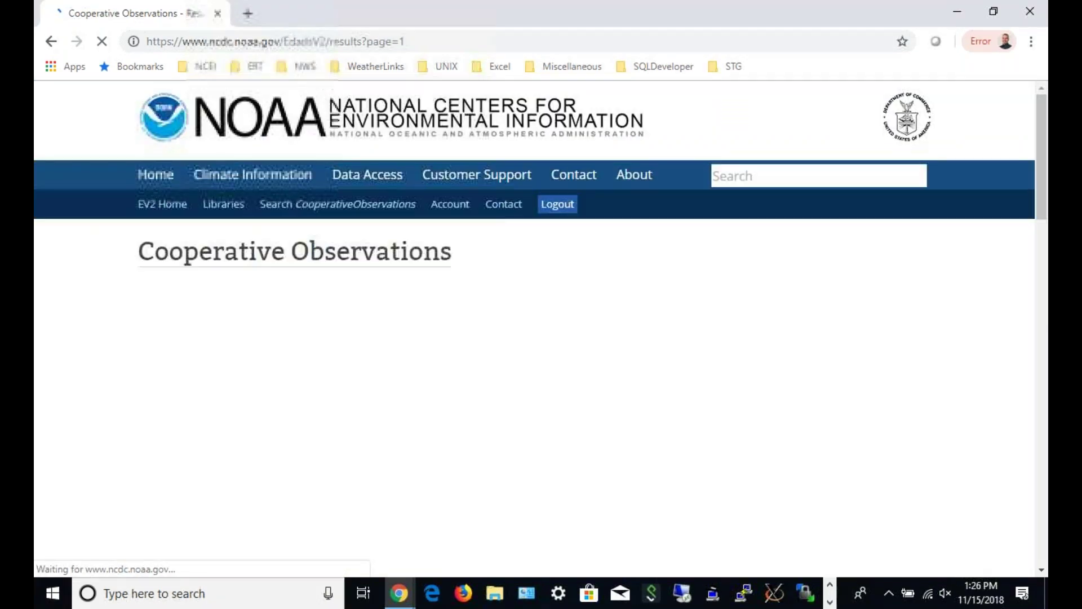
{"action": "scroll", "coordinate": [609, 313], "scroll_direction": "down", "scroll_amount": 2}
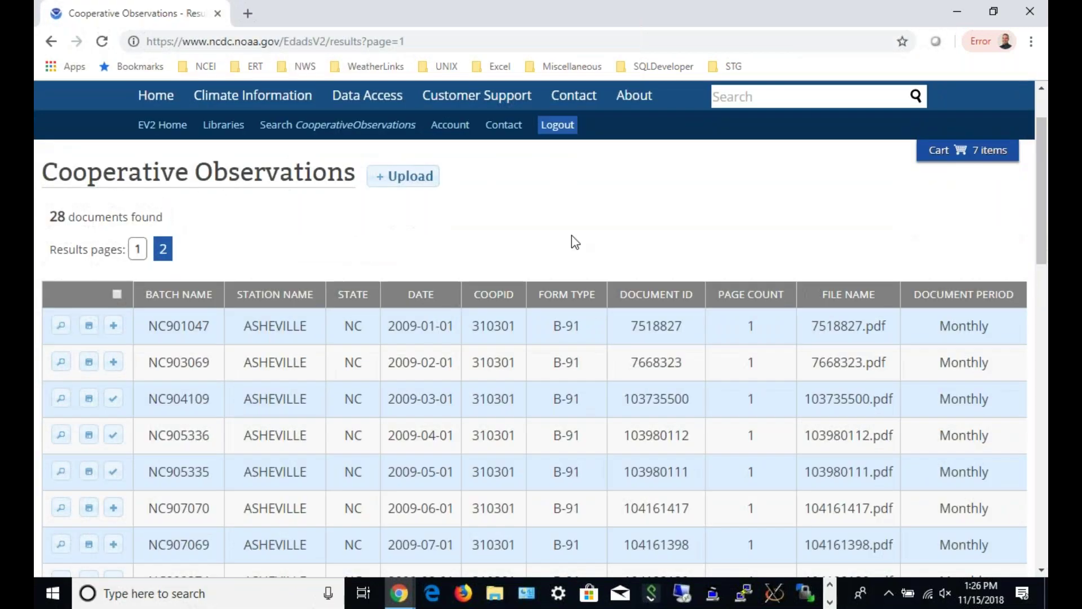
{"action": "scroll", "coordinate": [574, 249], "scroll_direction": "down", "scroll_amount": 2}
{"action": "scroll", "coordinate": [570, 244], "scroll_direction": "up", "scroll_amount": 2}
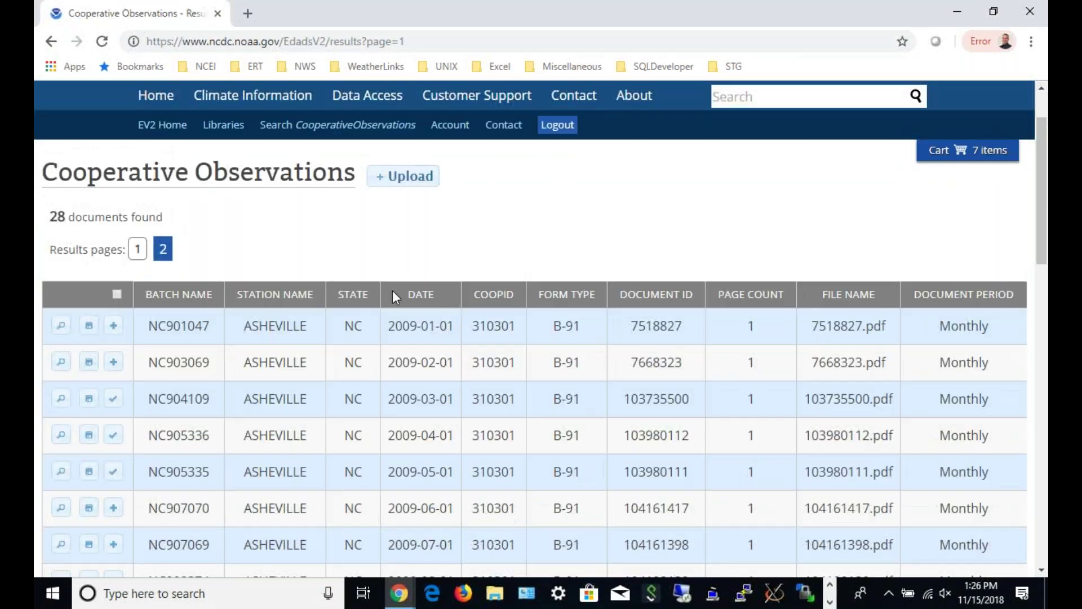
{"action": "left_click", "coordinate": [426, 299]}
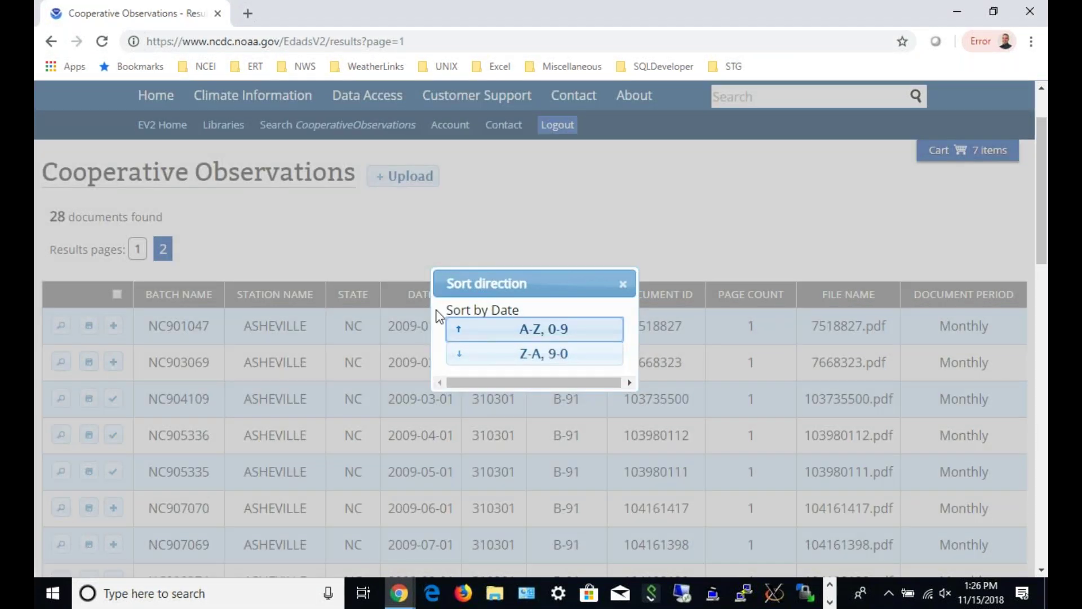
{"action": "left_click", "coordinate": [500, 357]}
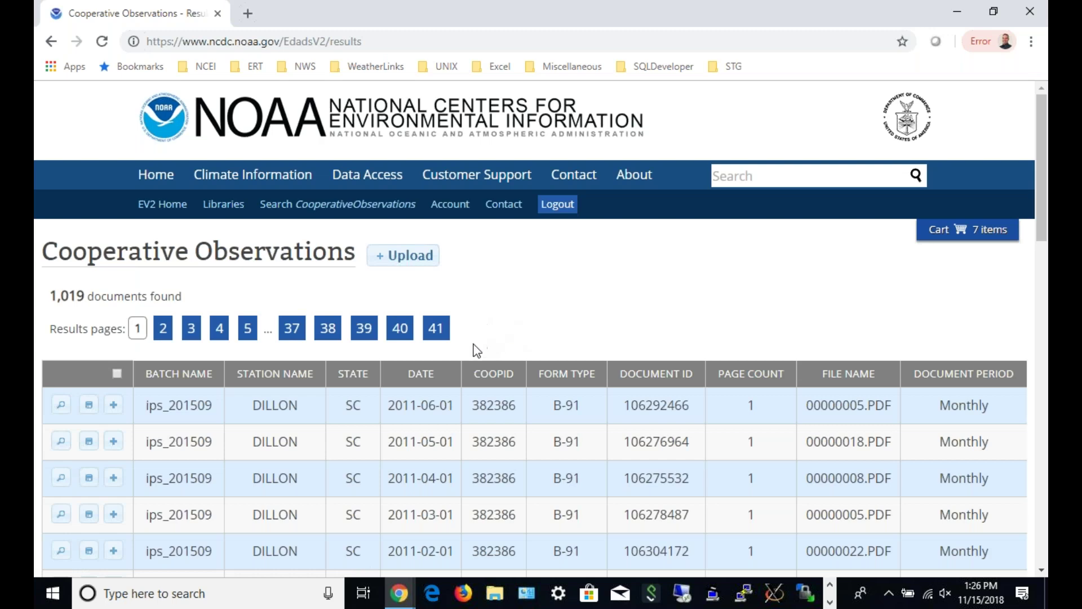
- Look through the date-sorted results, open results page 41, and review its Dillon, SC documents
{"action": "scroll", "coordinate": [485, 323], "scroll_direction": "down", "scroll_amount": 3}
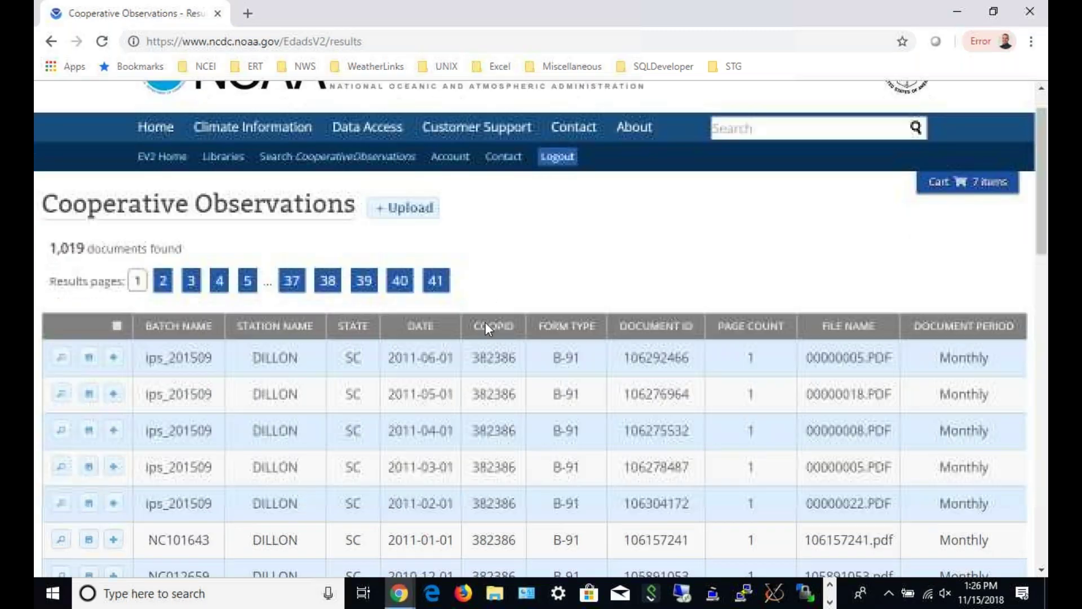
{"action": "scroll", "coordinate": [470, 323], "scroll_direction": "down", "scroll_amount": 4}
{"action": "scroll", "coordinate": [471, 321], "scroll_direction": "up", "scroll_amount": 5}
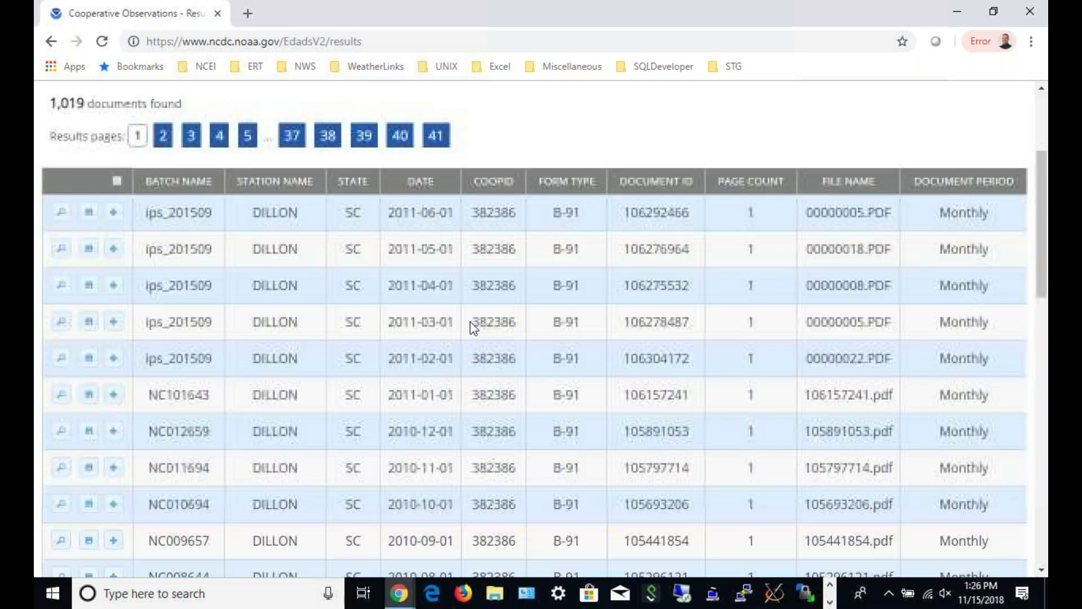
{"action": "left_click", "coordinate": [436, 170]}
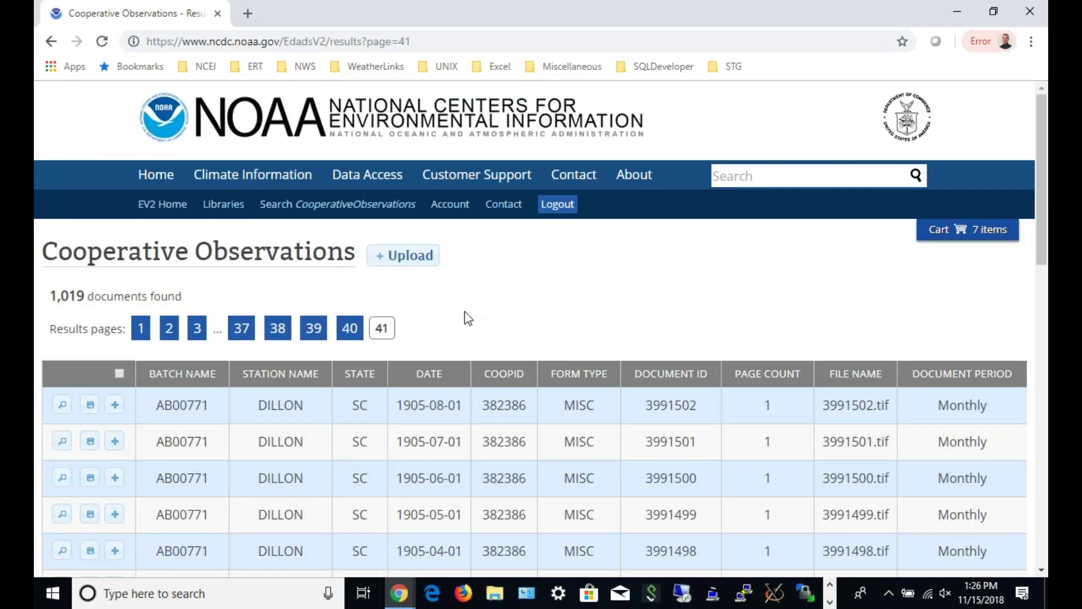
{"action": "scroll", "coordinate": [463, 315], "scroll_direction": "down", "scroll_amount": 2}
{"action": "scroll", "coordinate": [464, 315], "scroll_direction": "down", "scroll_amount": 5}
{"action": "scroll", "coordinate": [473, 321], "scroll_direction": "down", "scroll_amount": 5}
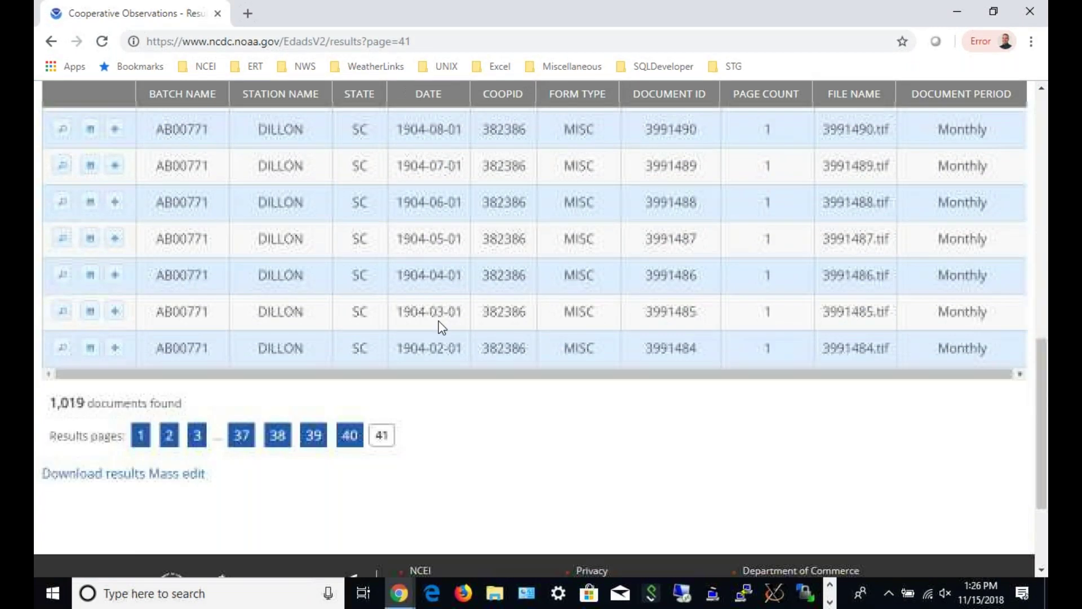
{"action": "scroll", "coordinate": [473, 322], "scroll_direction": "up", "scroll_amount": 10}
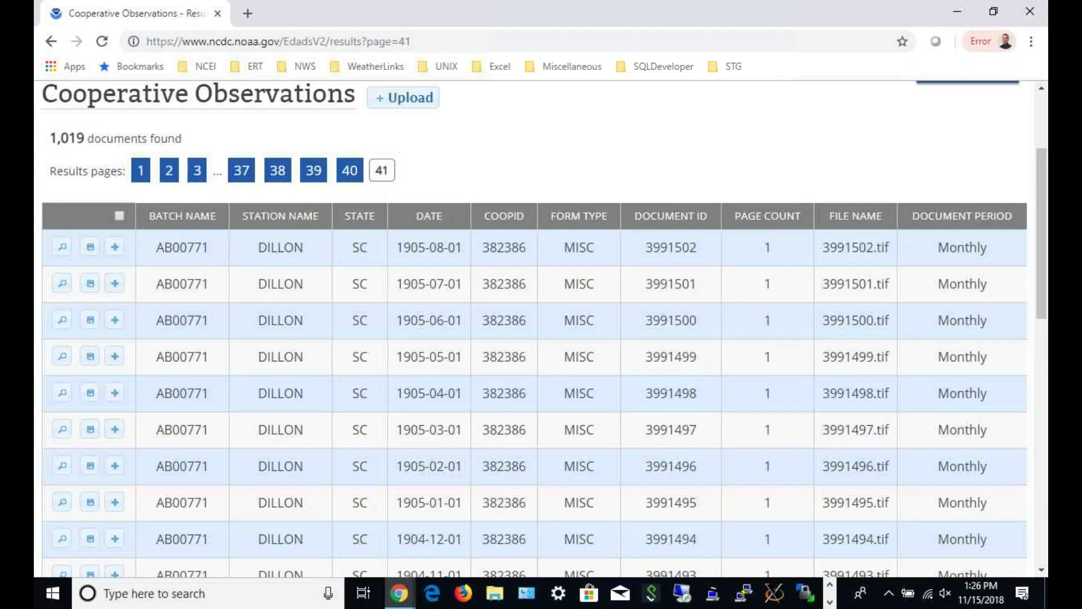
{"action": "scroll", "coordinate": [439, 321], "scroll_direction": "up", "scroll_amount": 3}
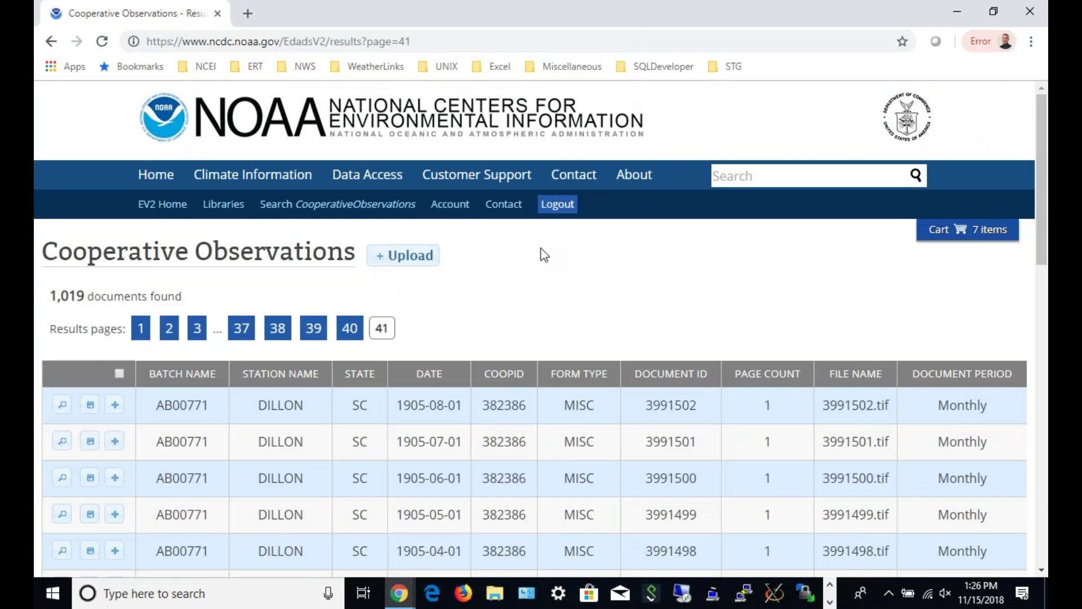
- Open a new Cooperative Observations search form and enter the placeholder COOPID 777777
{"action": "left_click", "coordinate": [371, 209]}
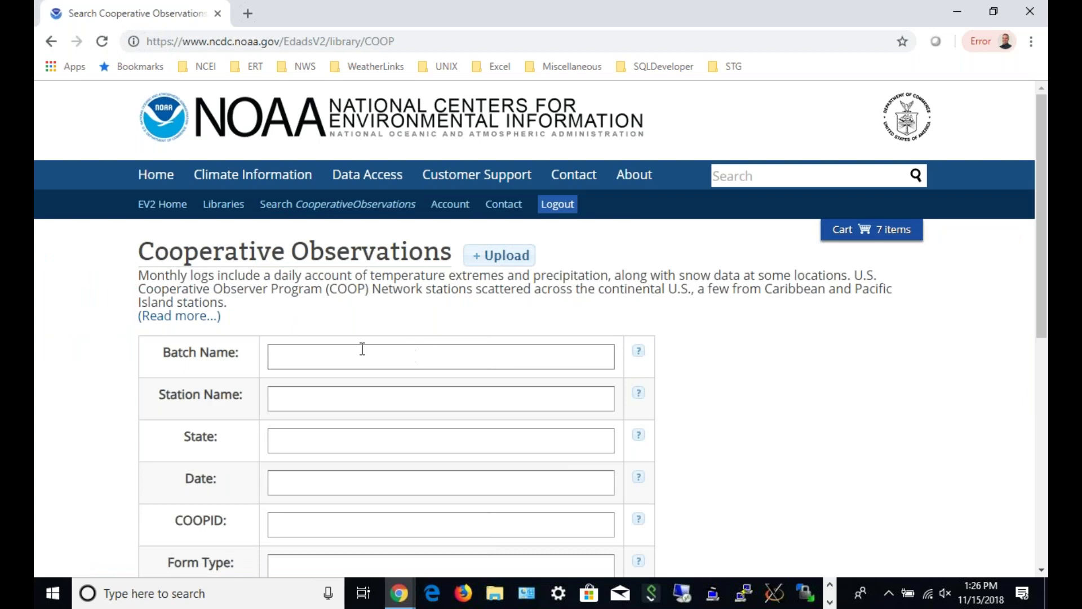
{"action": "scroll", "coordinate": [703, 367], "scroll_direction": "down", "scroll_amount": 3}
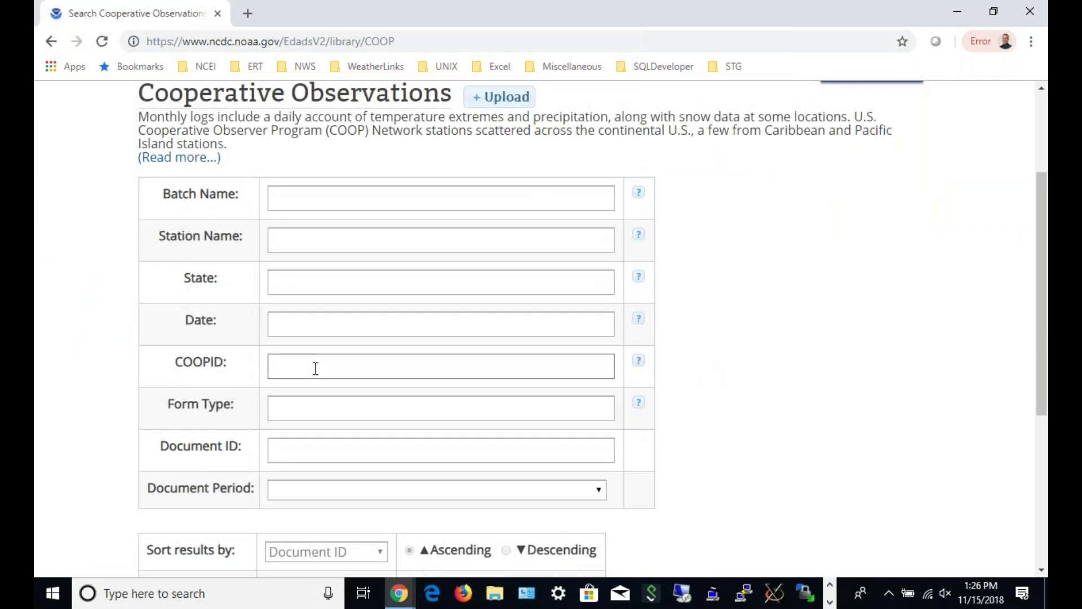
{"action": "left_click", "coordinate": [315, 367]}
{"action": "type", "text": "77777"}
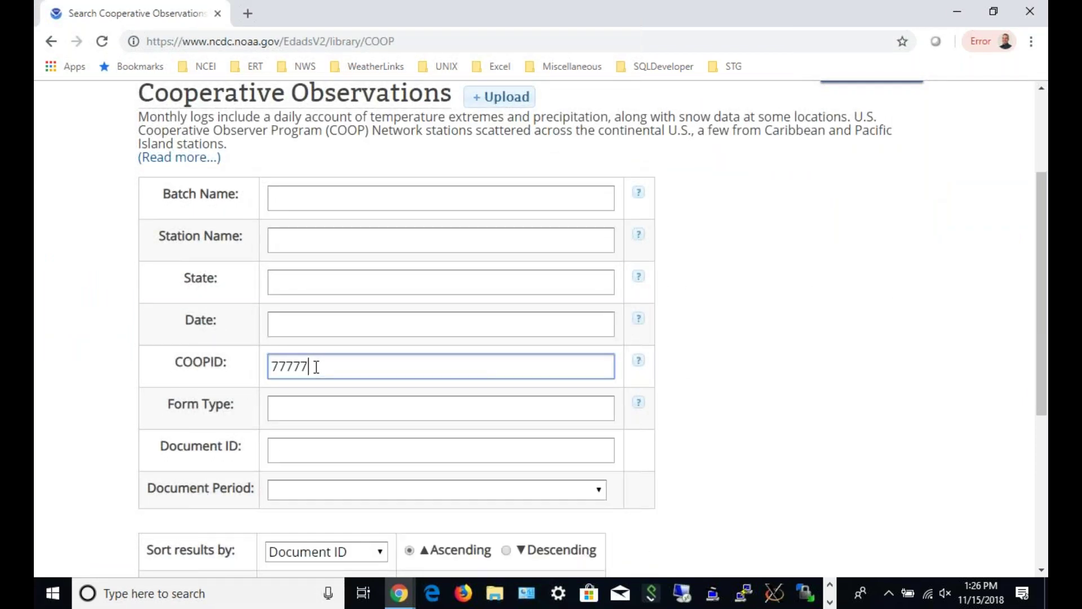
{"action": "type", "text": "7"}
{"action": "left_click_drag", "start_coordinate": [322, 365], "coordinate": [183, 366]}
- Set the search's state to NC, leaving the station name blank, and highlight the COOPID value
{"action": "left_click", "coordinate": [306, 239]}
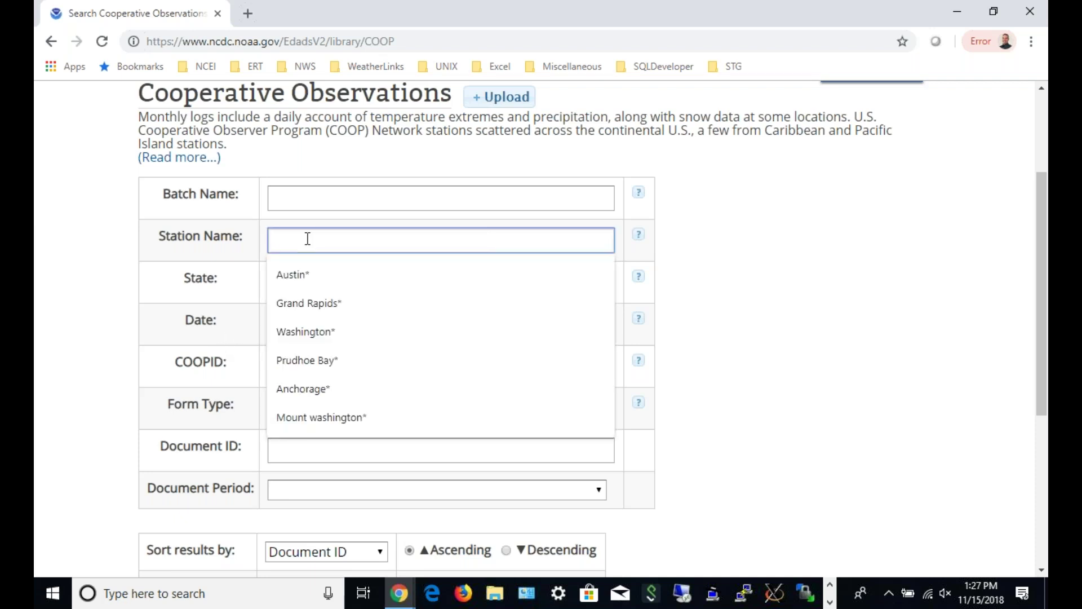
{"action": "key", "text": "Tab"}
{"action": "type", "text": "NC"}
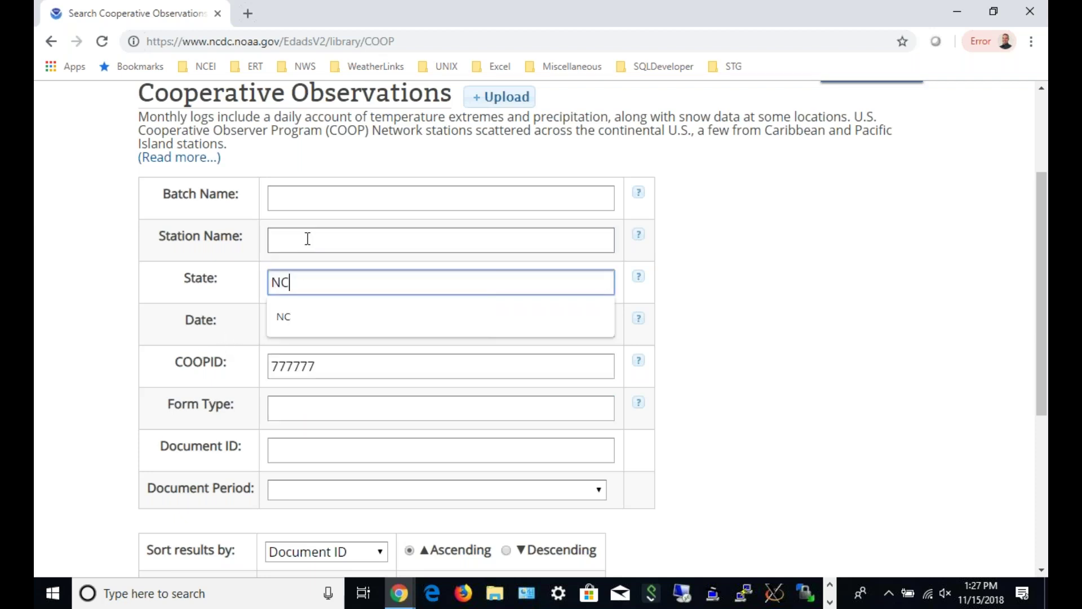
{"action": "left_click", "coordinate": [303, 245]}
{"action": "left_click", "coordinate": [763, 257]}
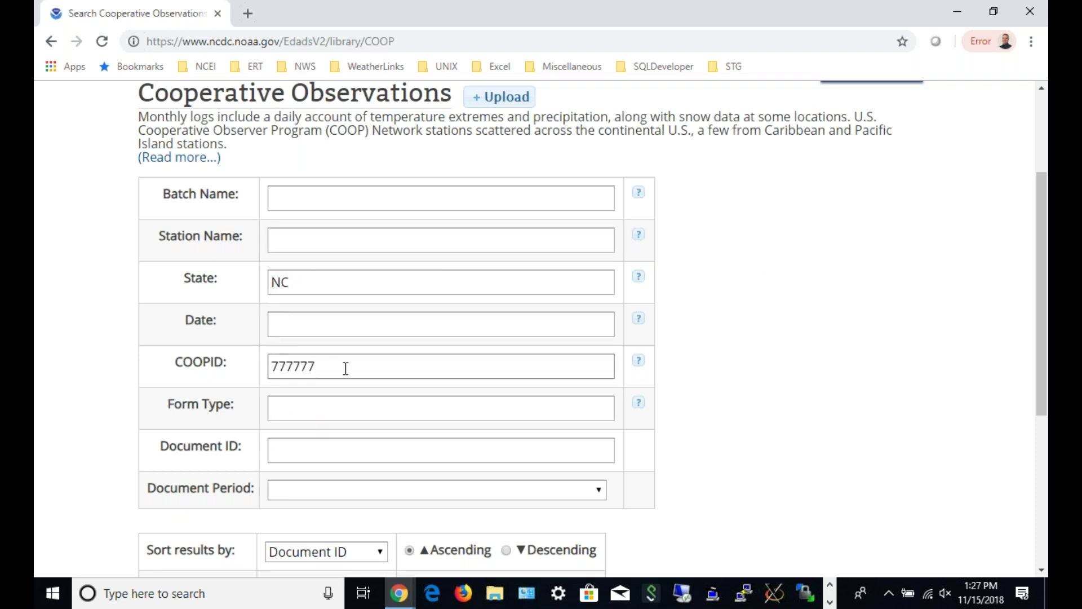
{"action": "left_click_drag", "start_coordinate": [318, 370], "coordinate": [259, 365]}
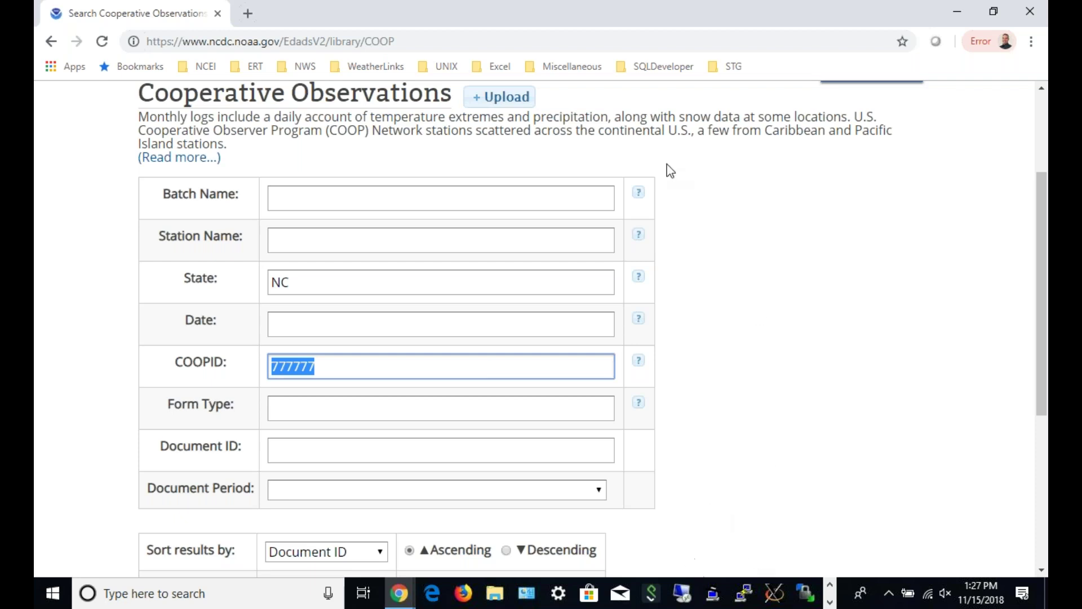
- Switch to the PowerPoint presentation, start the slide show at slide 11, and duplicate the slide show across displays
{"action": "left_click", "coordinate": [829, 602]}
{"action": "left_click", "coordinate": [671, 593]}
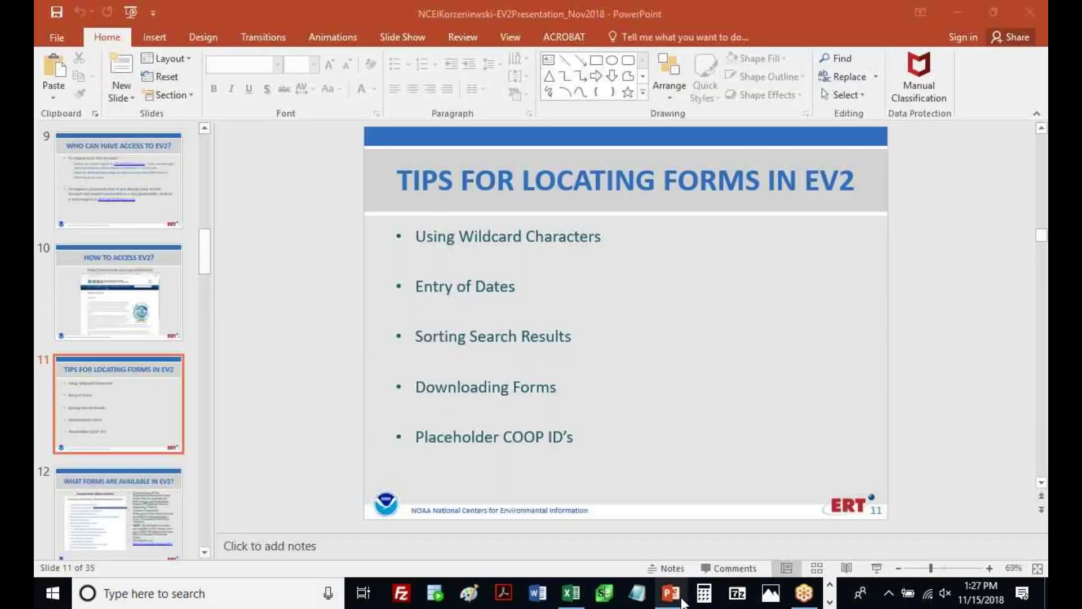
{"action": "left_click", "coordinate": [876, 571]}
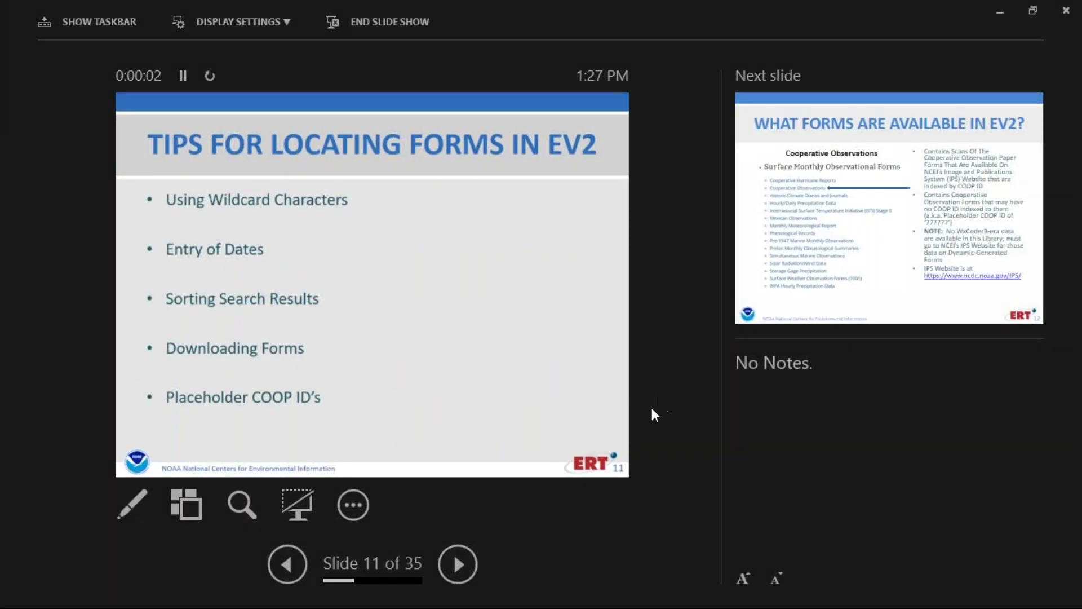
{"action": "left_click", "coordinate": [288, 22]}
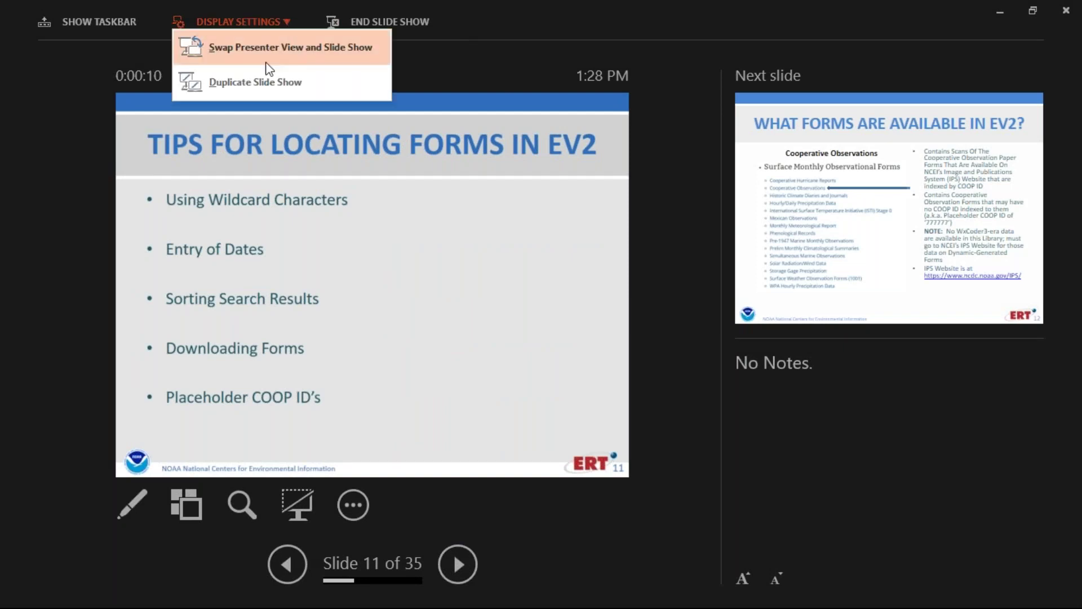
{"action": "left_click", "coordinate": [265, 83]}
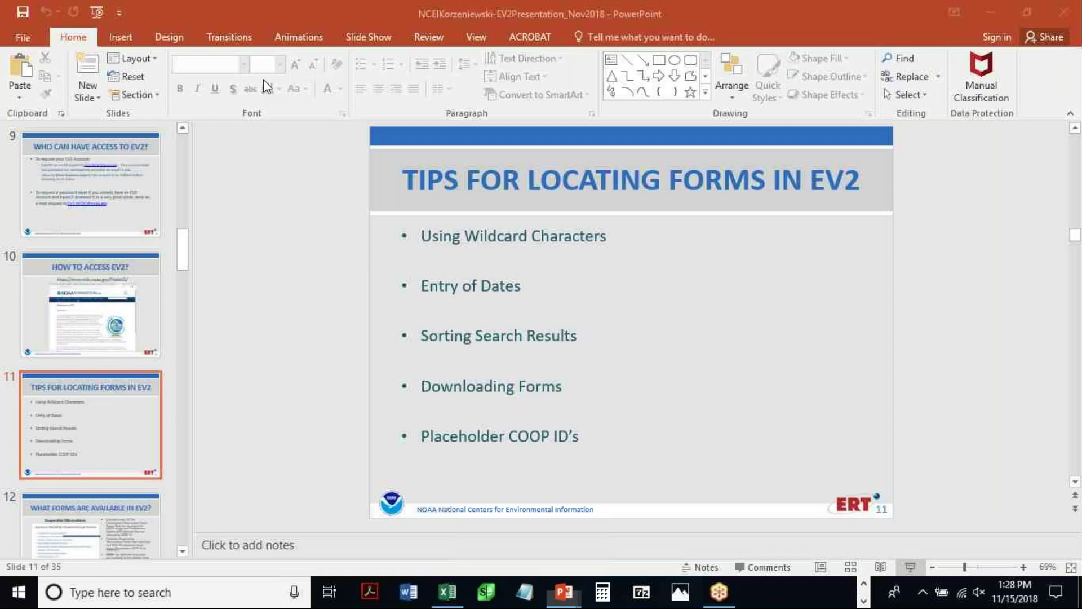
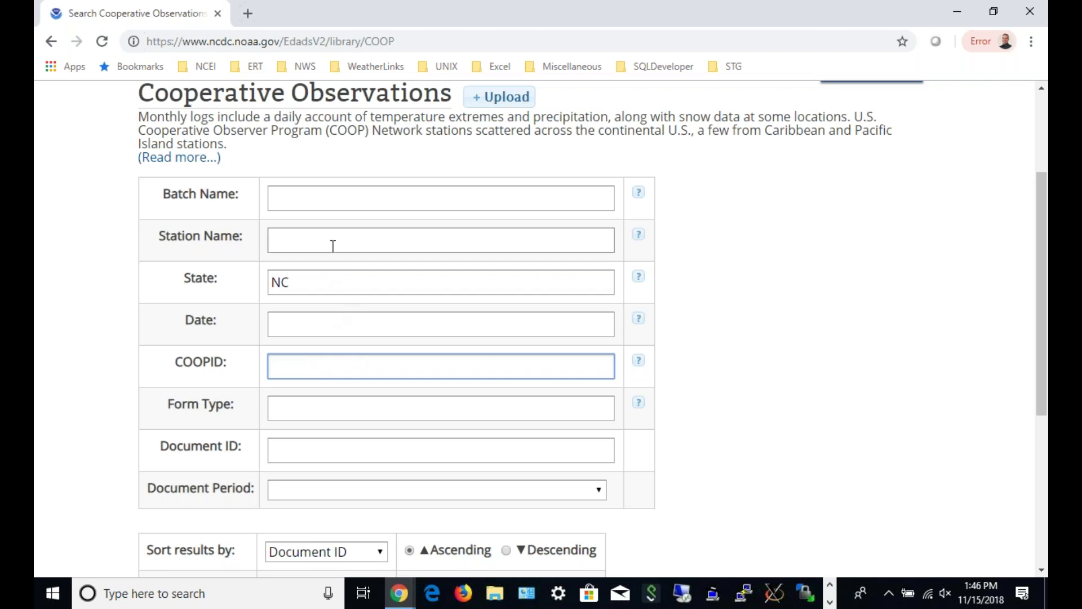
- Search Cooperative Observations for station name Asheville* in NC with date >2008
{"action": "type", "text": "Ashevill"}
{"action": "left_click", "coordinate": [331, 276]}
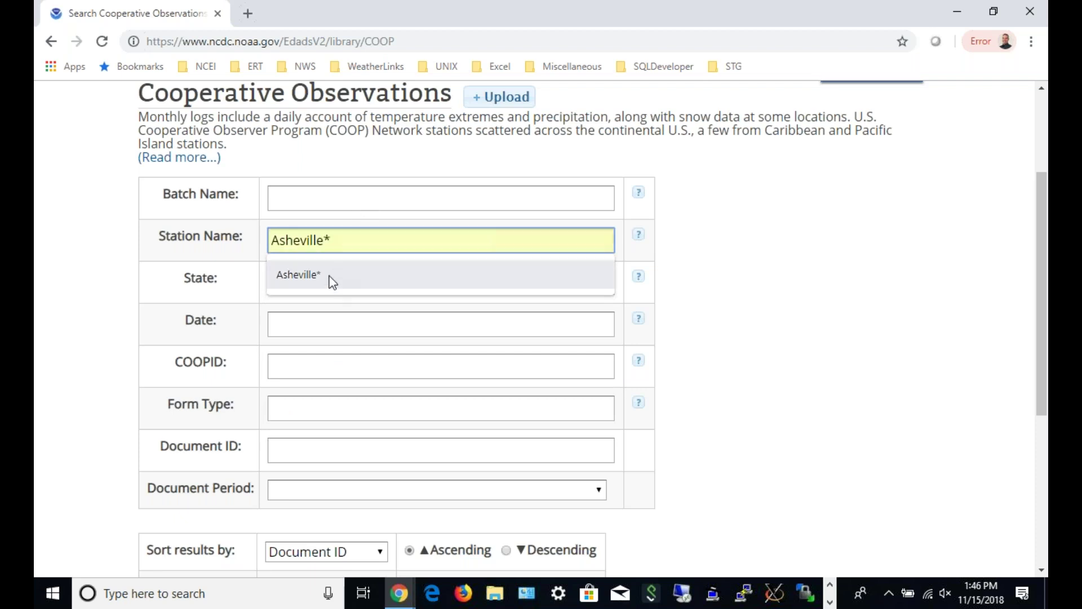
{"action": "left_click", "coordinate": [303, 324]}
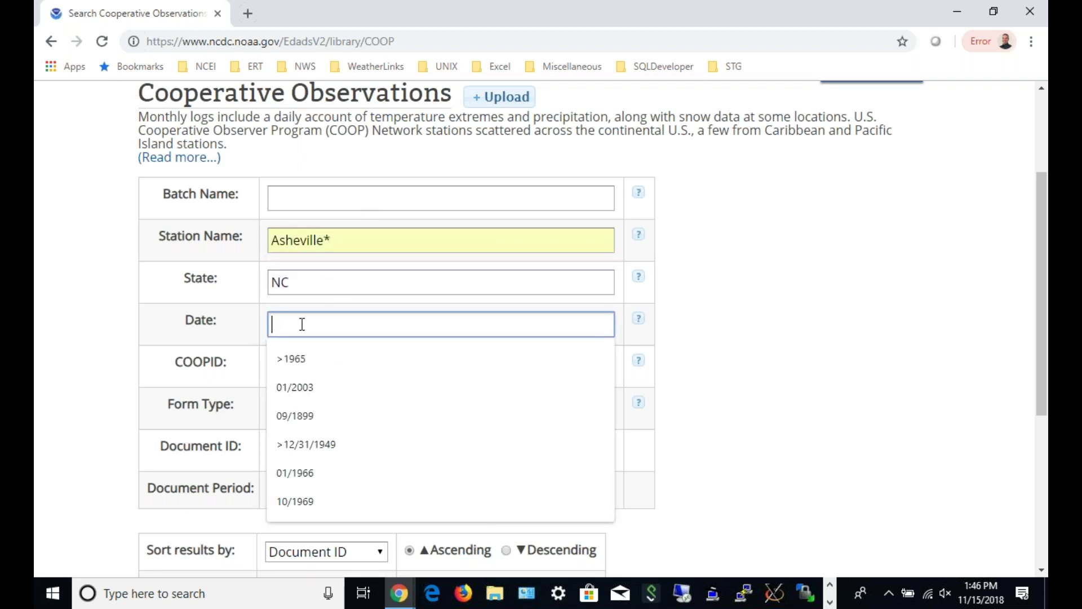
{"action": "type", "text": ">2008"}
{"action": "left_click", "coordinate": [296, 360]}
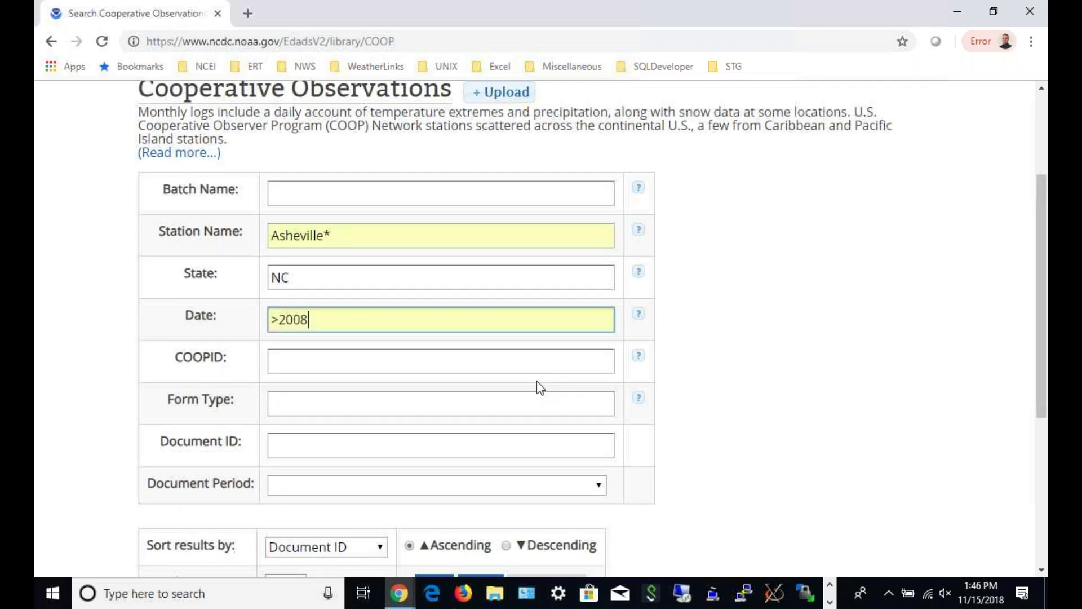
{"action": "scroll", "coordinate": [536, 387], "scroll_direction": "down", "scroll_amount": 3}
{"action": "left_click", "coordinate": [479, 423]}
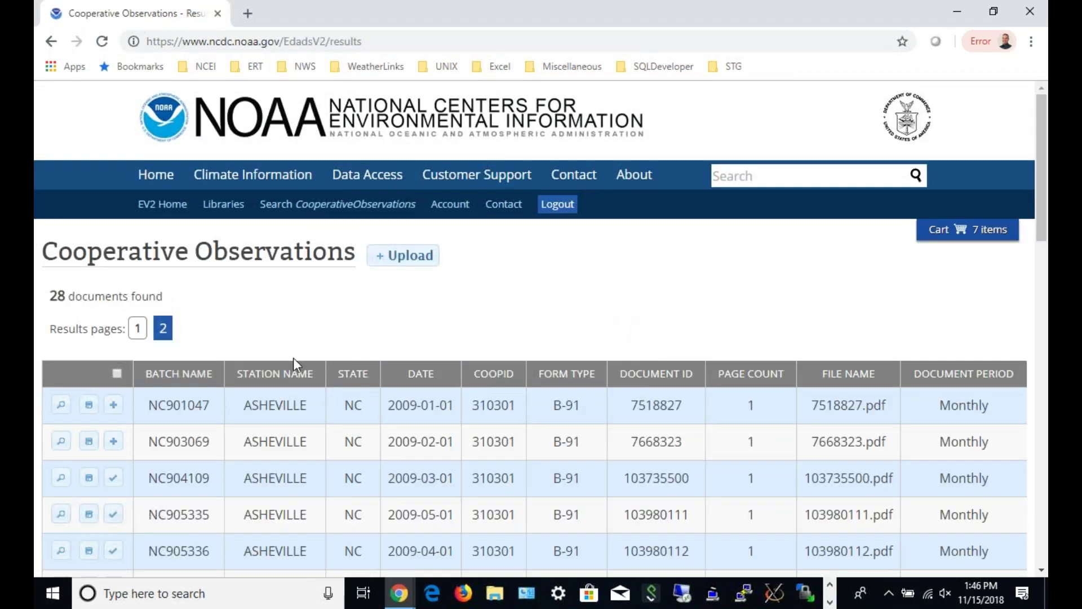
- View the January 2009 Asheville B-91 form and its metadata
{"action": "left_click", "coordinate": [62, 406]}
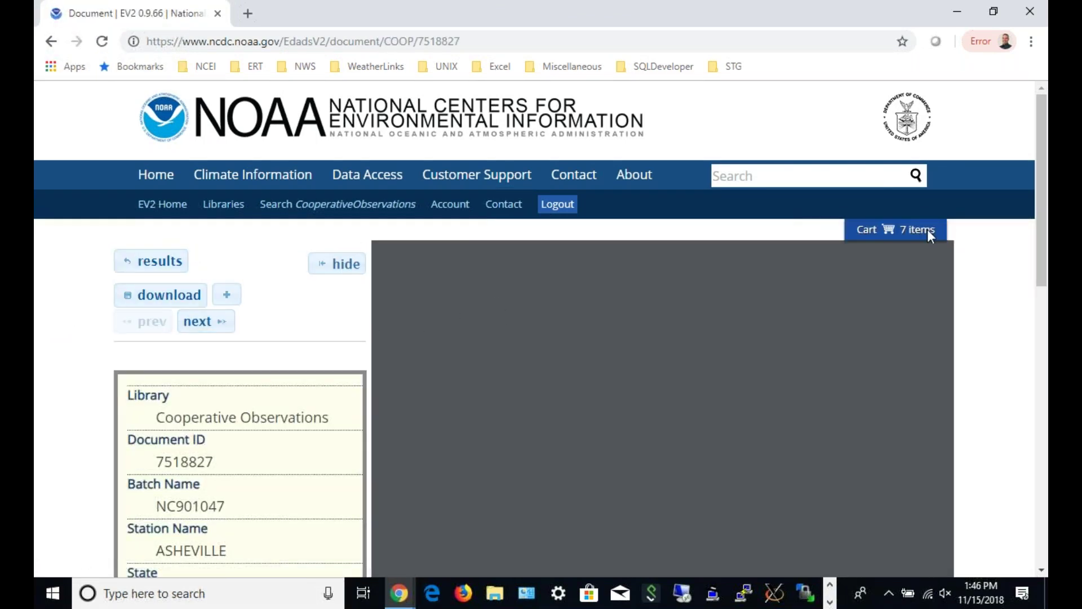
{"action": "left_click_drag", "start_coordinate": [1039, 224], "coordinate": [1037, 299]}
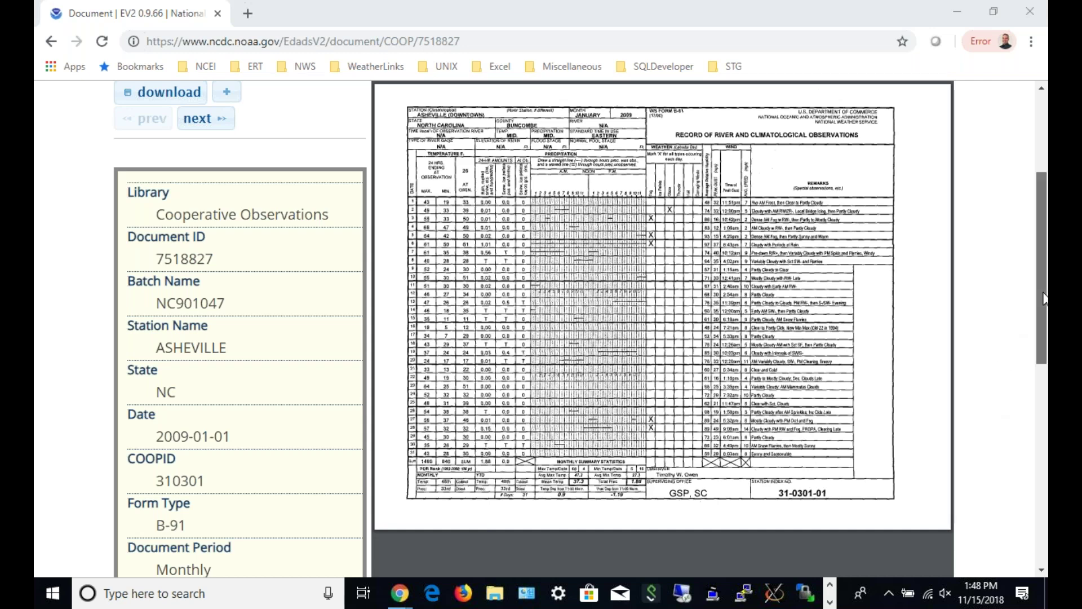
{"action": "left_click_drag", "start_coordinate": [1044, 298], "coordinate": [1033, 193]}
- Go to the list of EV2 libraries and open the Forts library
{"action": "left_click", "coordinate": [226, 205]}
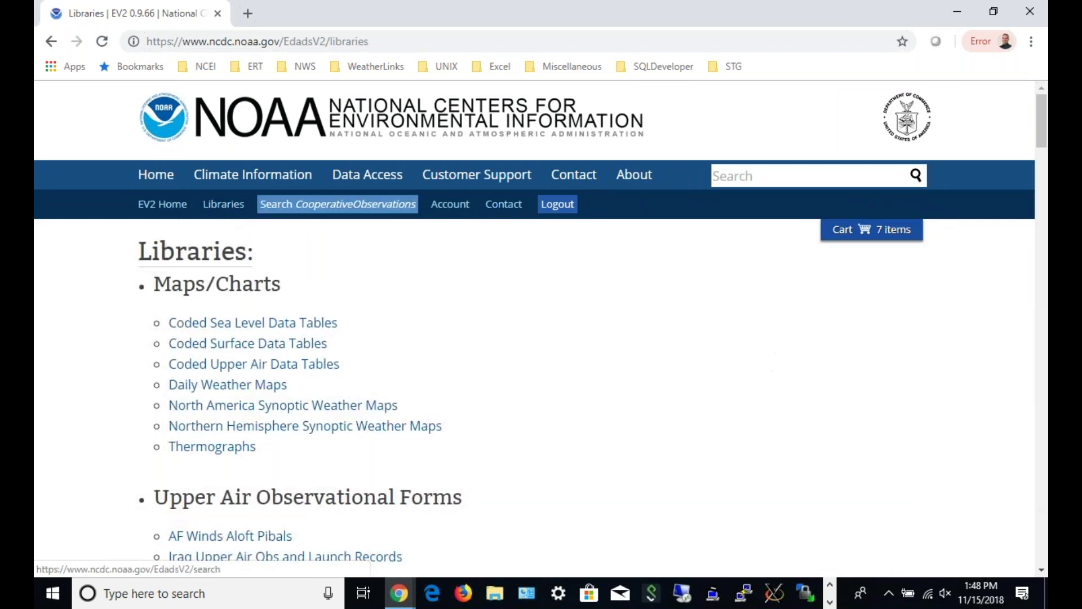
{"action": "scroll", "coordinate": [536, 271], "scroll_direction": "down", "scroll_amount": 7}
{"action": "scroll", "coordinate": [553, 280], "scroll_direction": "down", "scroll_amount": 7}
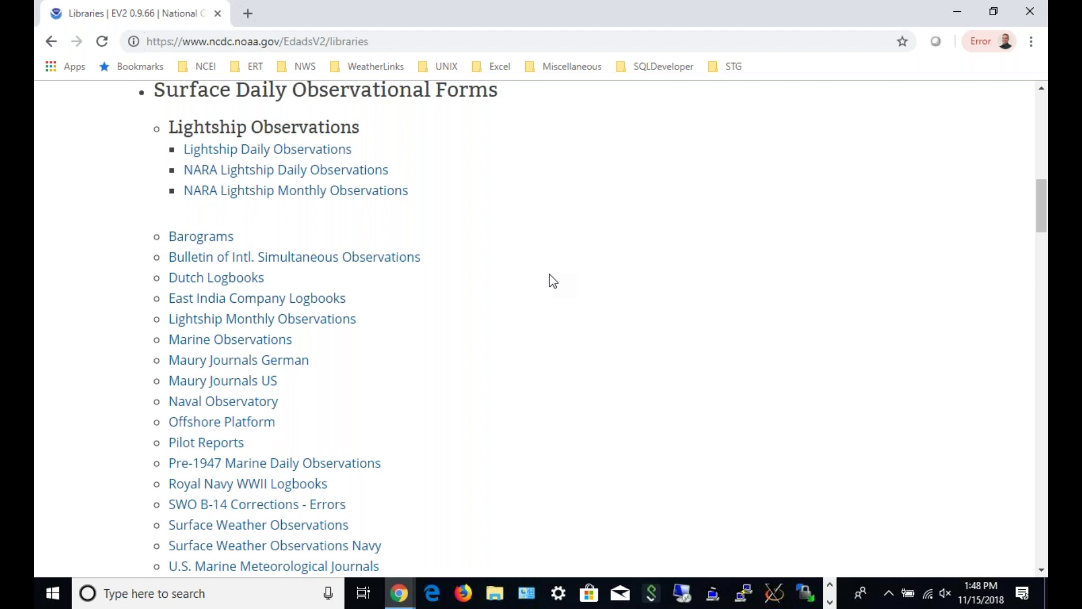
{"action": "scroll", "coordinate": [547, 276], "scroll_direction": "down", "scroll_amount": 7}
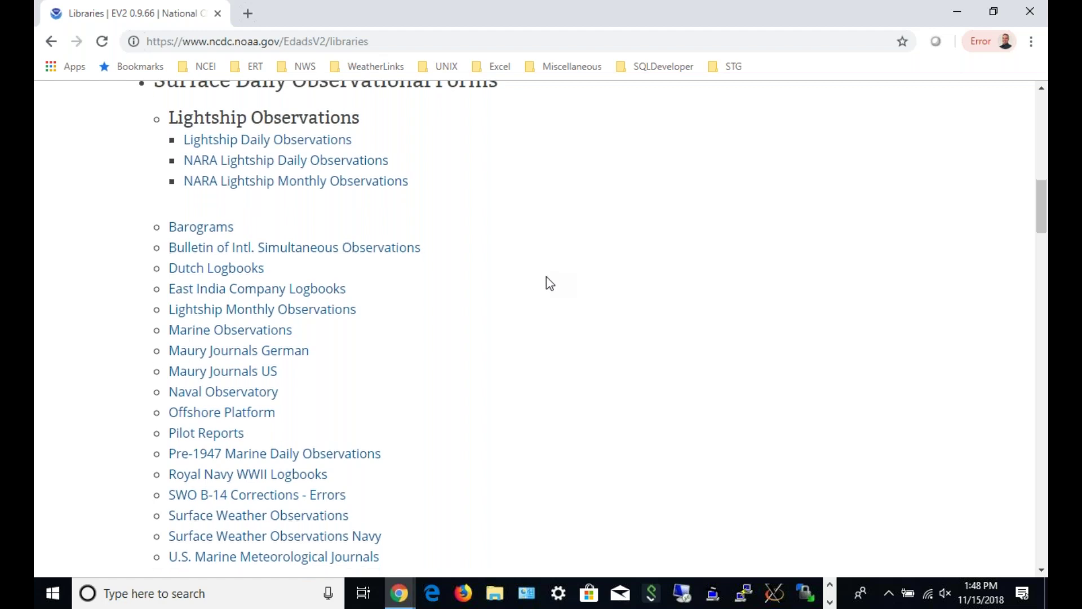
{"action": "left_click", "coordinate": [176, 342]}
- Enter Fort Leavenworth* as the station name in the Forts search form
{"action": "scroll", "coordinate": [345, 371], "scroll_direction": "down", "scroll_amount": 3}
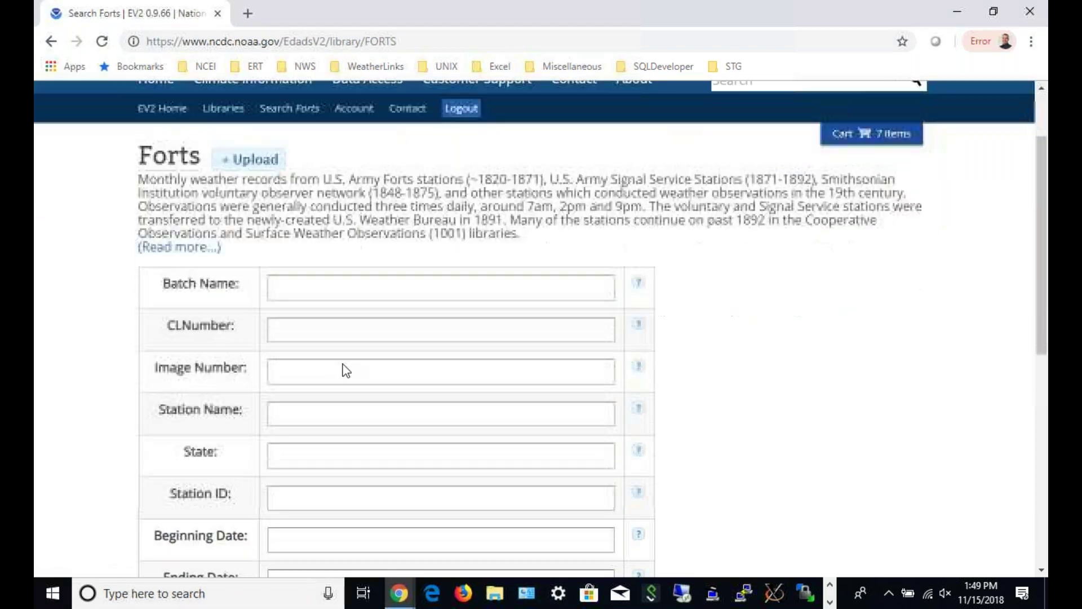
{"action": "left_click", "coordinate": [290, 352]}
{"action": "left_click", "coordinate": [246, 354]}
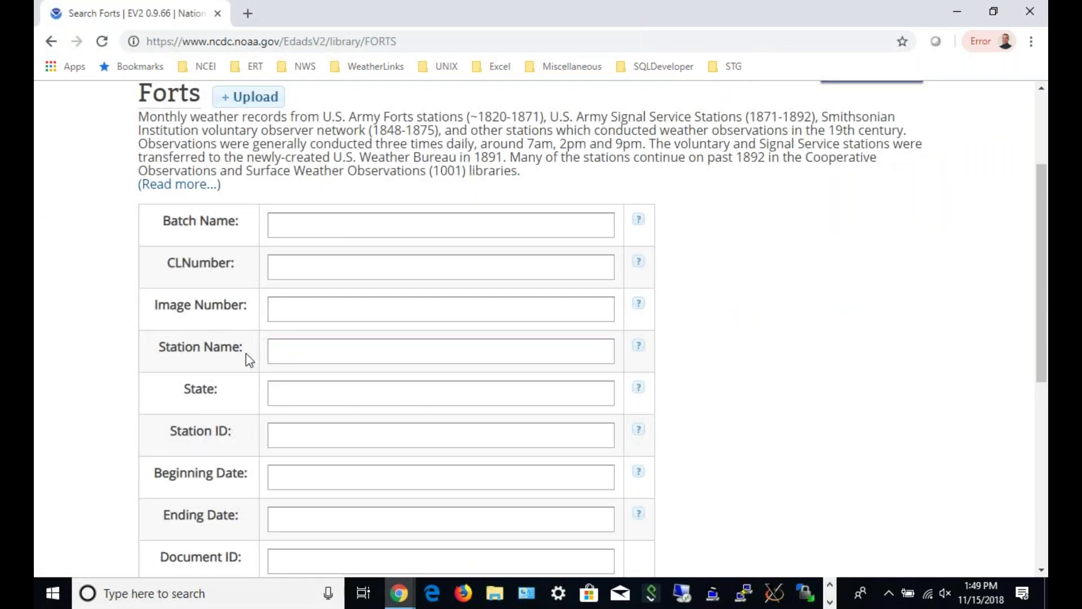
{"action": "left_click", "coordinate": [334, 357]}
{"action": "type", "text": "Fort Leavenworth*"}
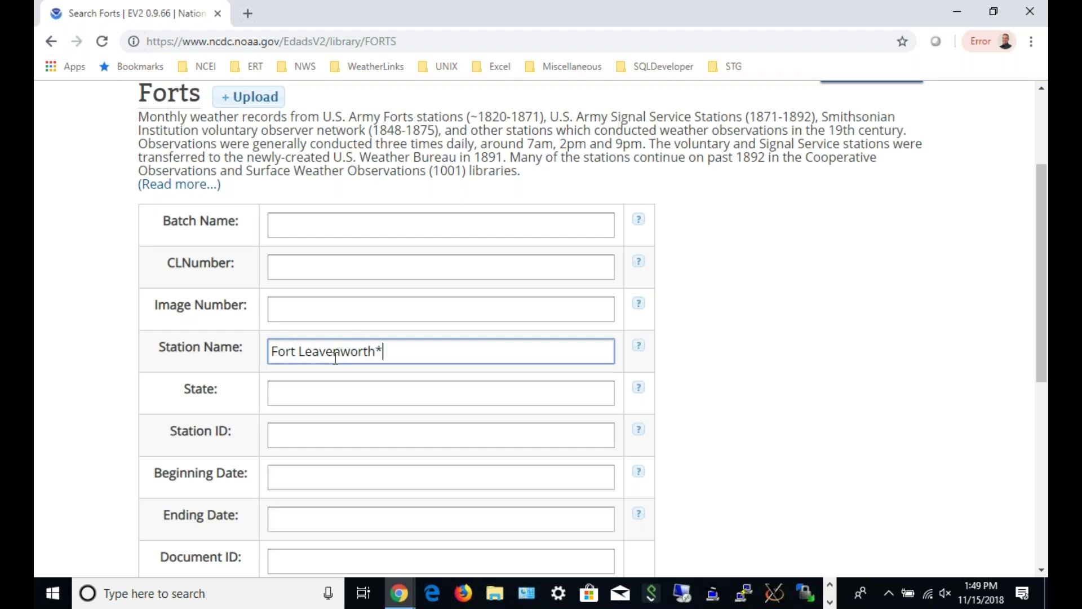
- Set the results to sort by Beginning Date and run the Forts search
{"action": "scroll", "coordinate": [592, 380], "scroll_direction": "down", "scroll_amount": 3}
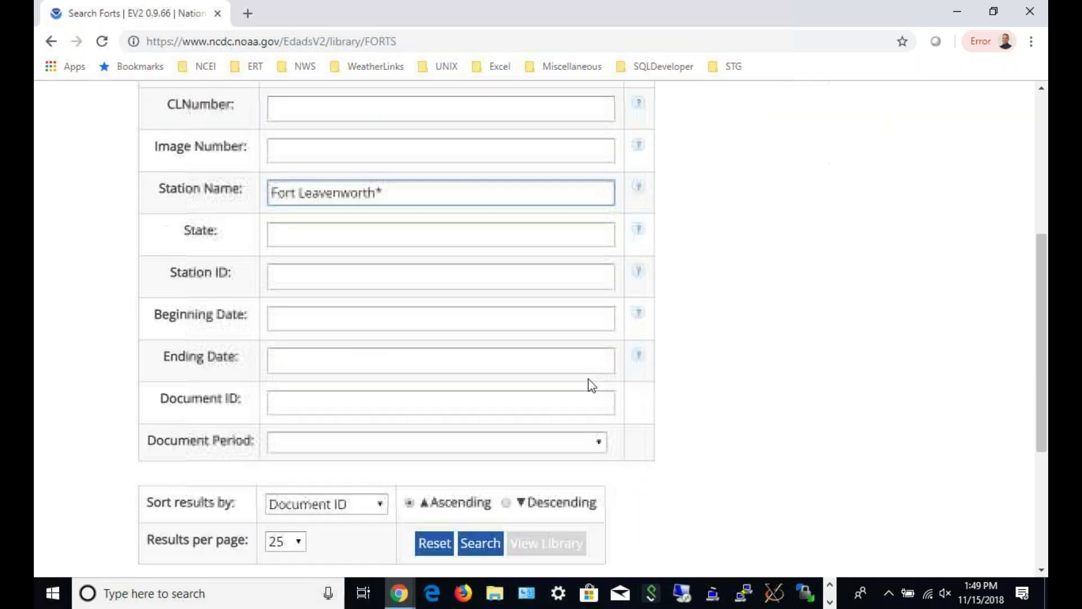
{"action": "left_click", "coordinate": [350, 507]}
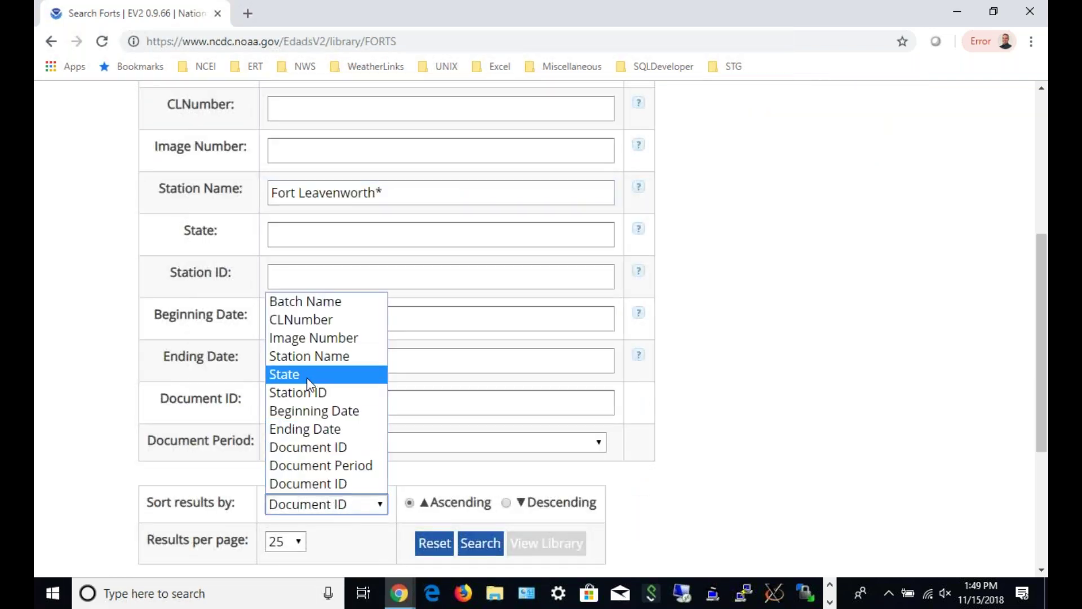
{"action": "left_click", "coordinate": [314, 412]}
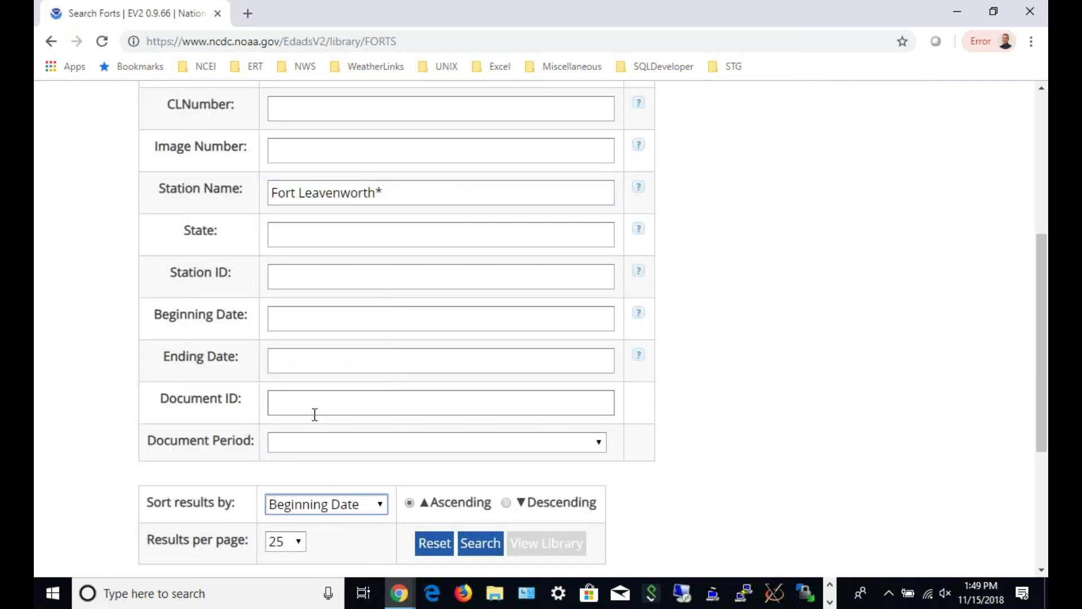
{"action": "left_click", "coordinate": [467, 543]}
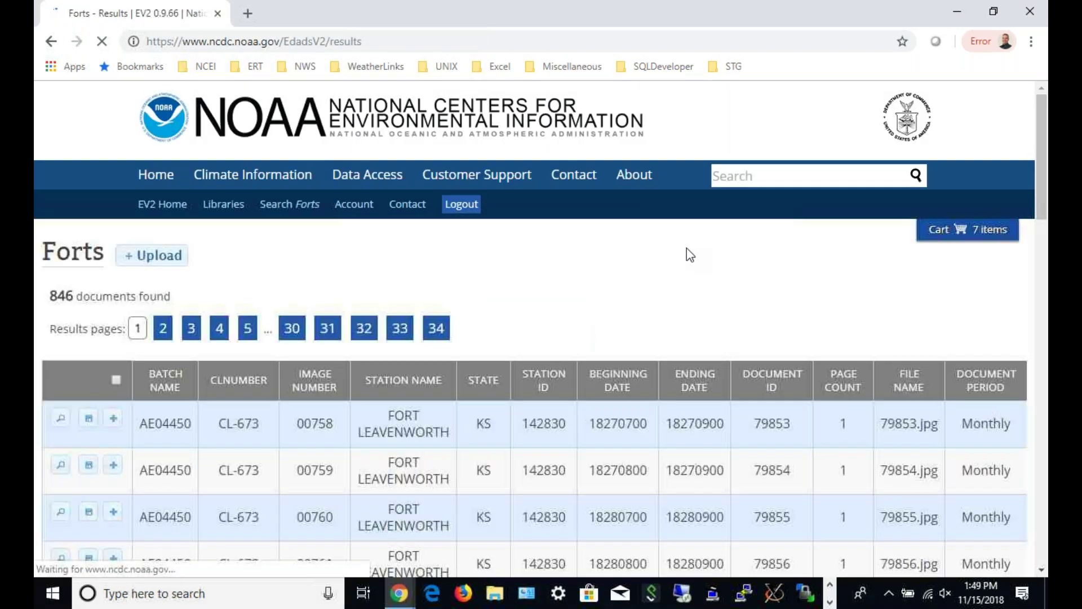
- Look through the first page of Fort Leavenworth results, checking the station, beginning date and ending date columns
{"action": "scroll", "coordinate": [635, 255], "scroll_direction": "down", "scroll_amount": 2}
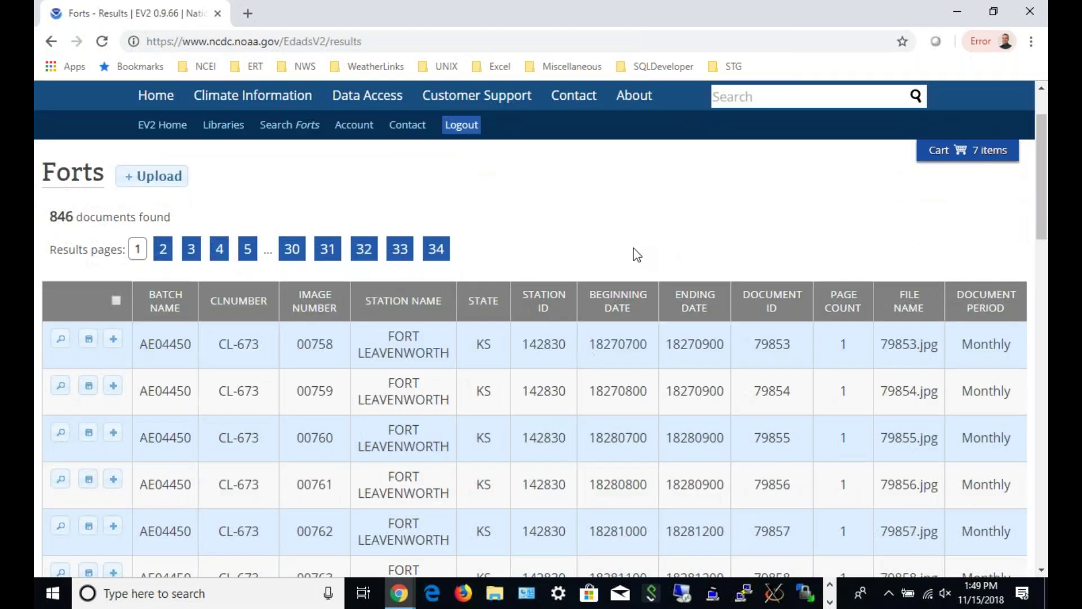
{"action": "scroll", "coordinate": [667, 295], "scroll_direction": "down", "scroll_amount": 1}
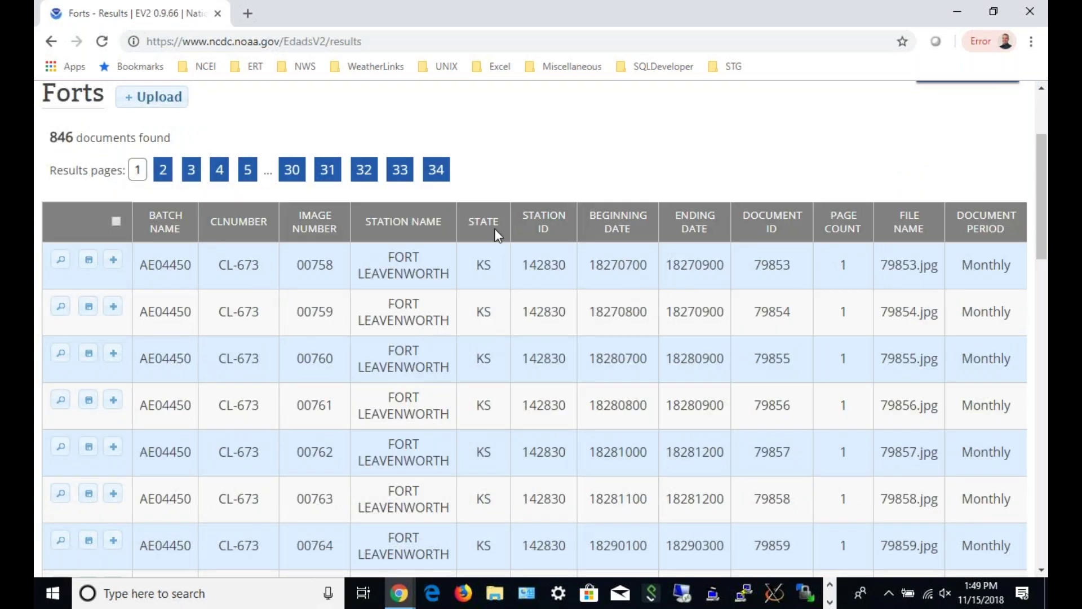
{"action": "scroll", "coordinate": [554, 225], "scroll_direction": "down", "scroll_amount": 2}
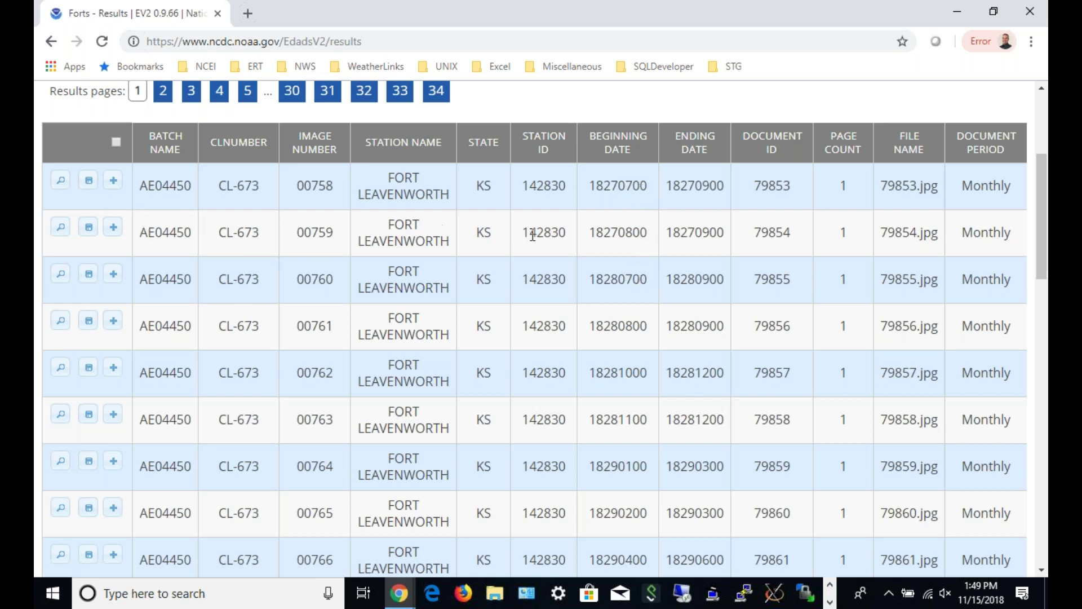
{"action": "scroll", "coordinate": [503, 252], "scroll_direction": "down", "scroll_amount": 3}
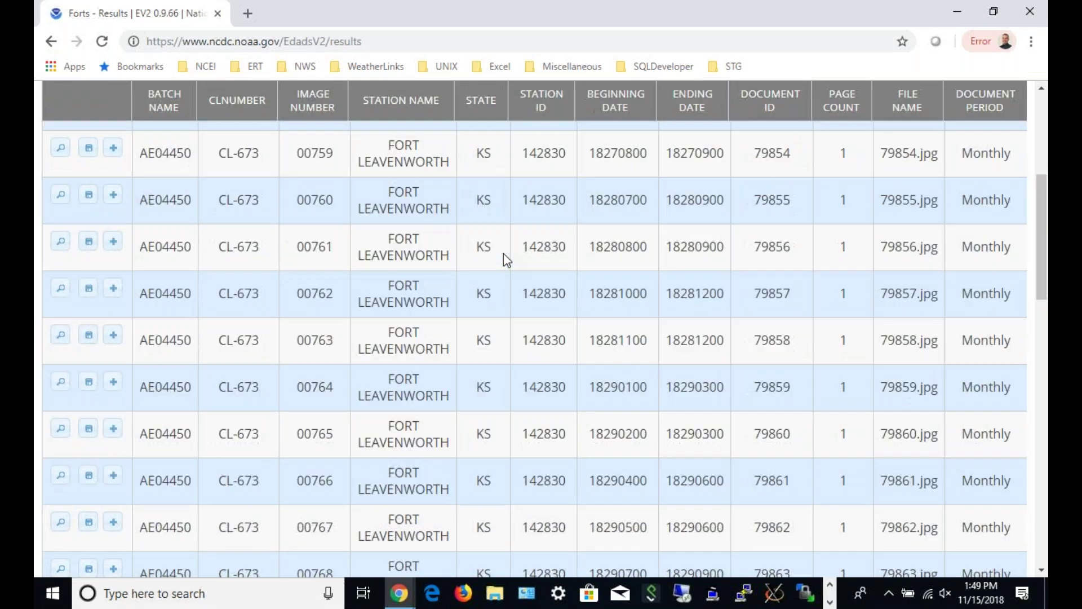
{"action": "scroll", "coordinate": [483, 265], "scroll_direction": "down", "scroll_amount": 2}
{"action": "scroll", "coordinate": [483, 265], "scroll_direction": "up", "scroll_amount": 7}
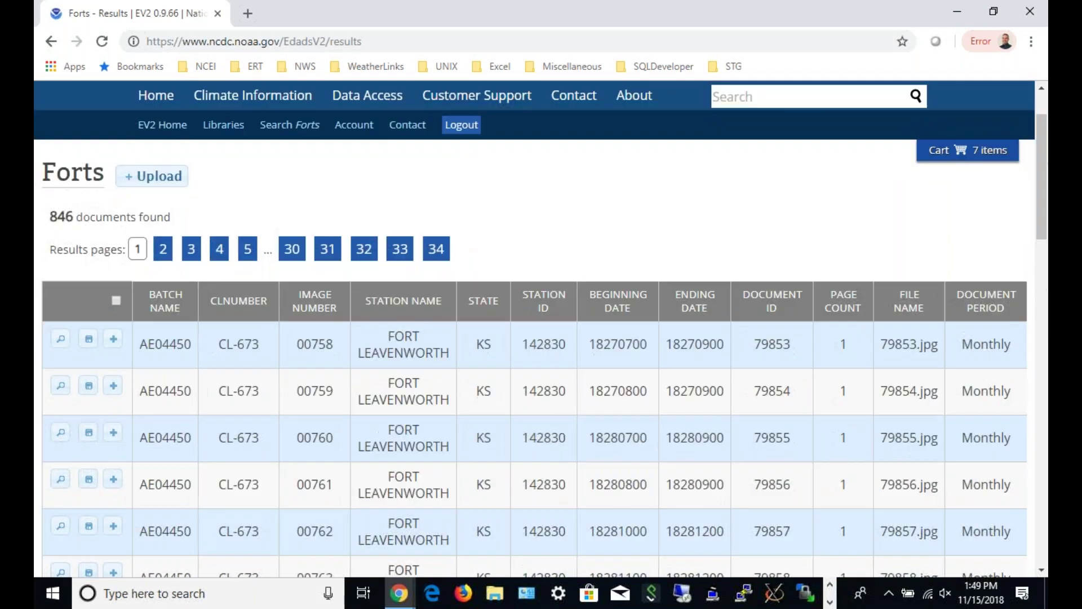
- Go to page 5 of the Fort Leavenworth results and open the 18430100 record with image number 00872
{"action": "left_click", "coordinate": [248, 249]}
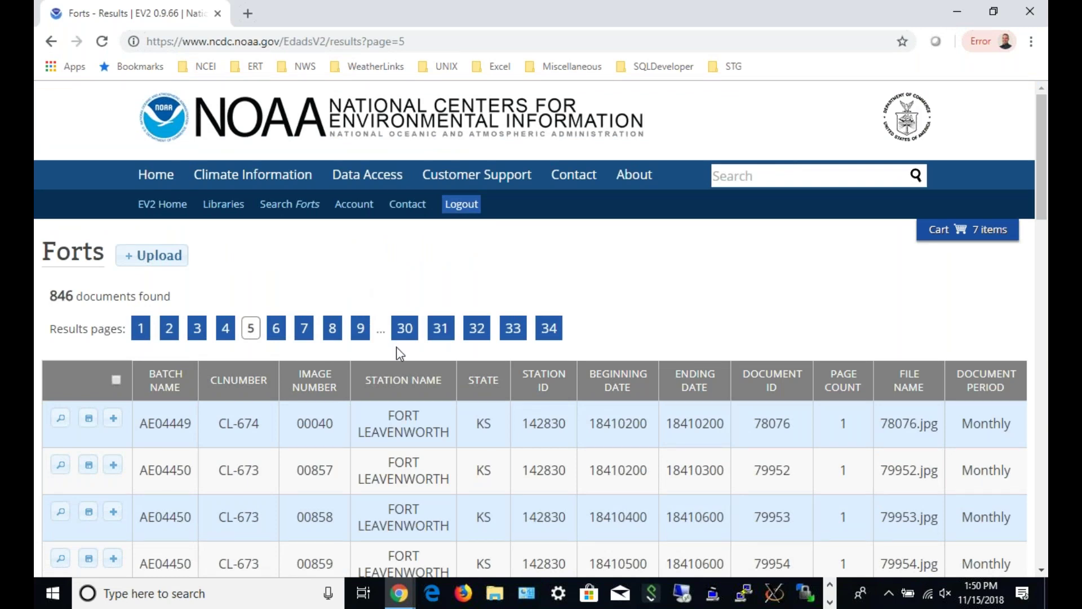
{"action": "scroll", "coordinate": [397, 346], "scroll_direction": "down", "scroll_amount": 4}
{"action": "scroll", "coordinate": [397, 350], "scroll_direction": "down", "scroll_amount": 12}
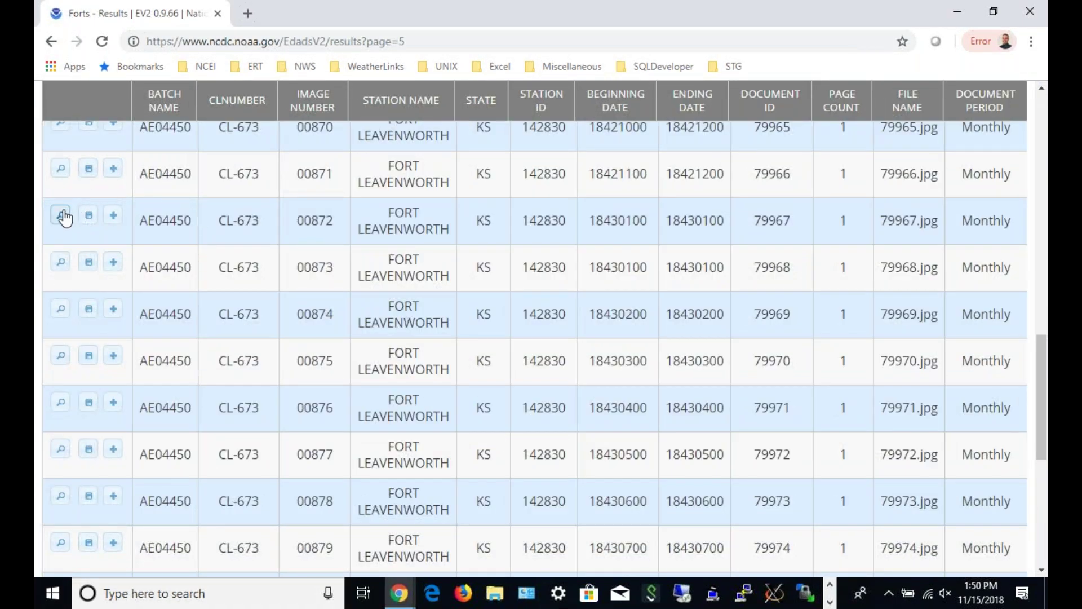
{"action": "left_click", "coordinate": [63, 216]}
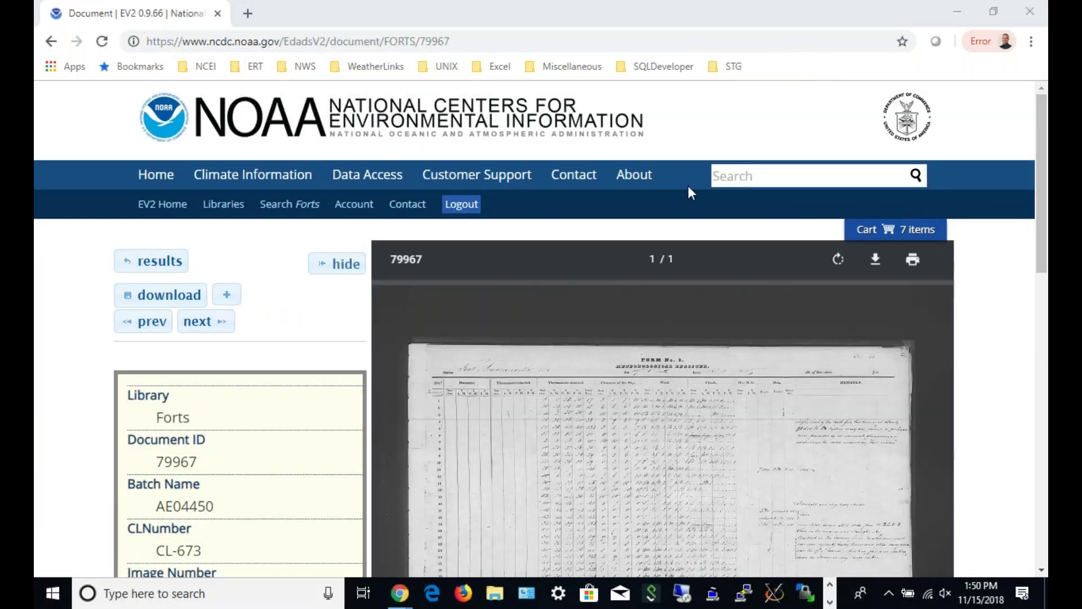
- Enlarge the scanned meteorological register and examine its observation columns, heading and remarks
{"action": "left_click_drag", "start_coordinate": [1044, 247], "coordinate": [1029, 500]}
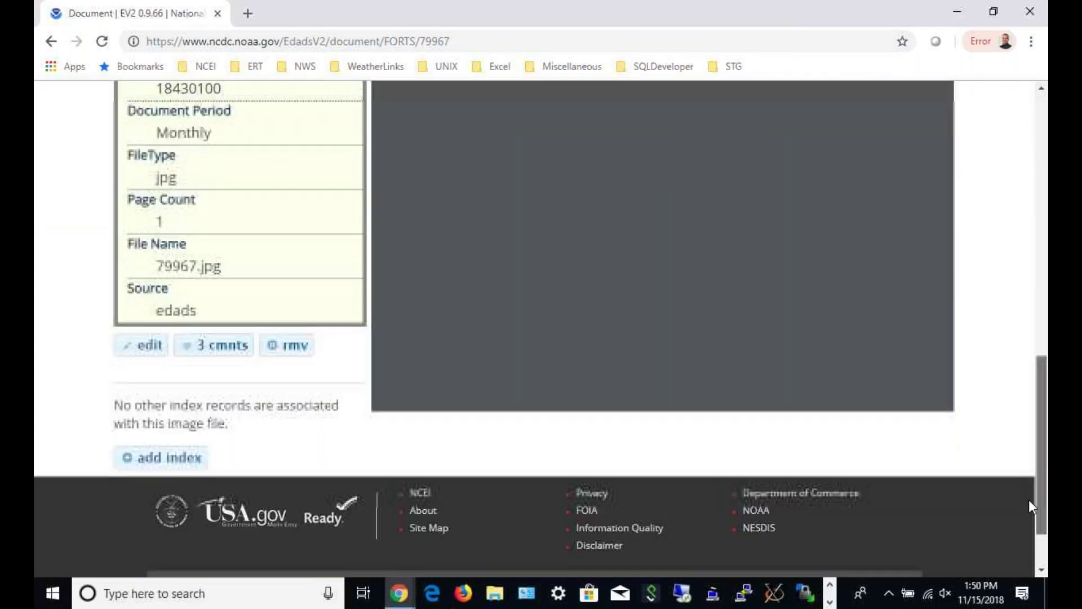
{"action": "left_click", "coordinate": [895, 297]}
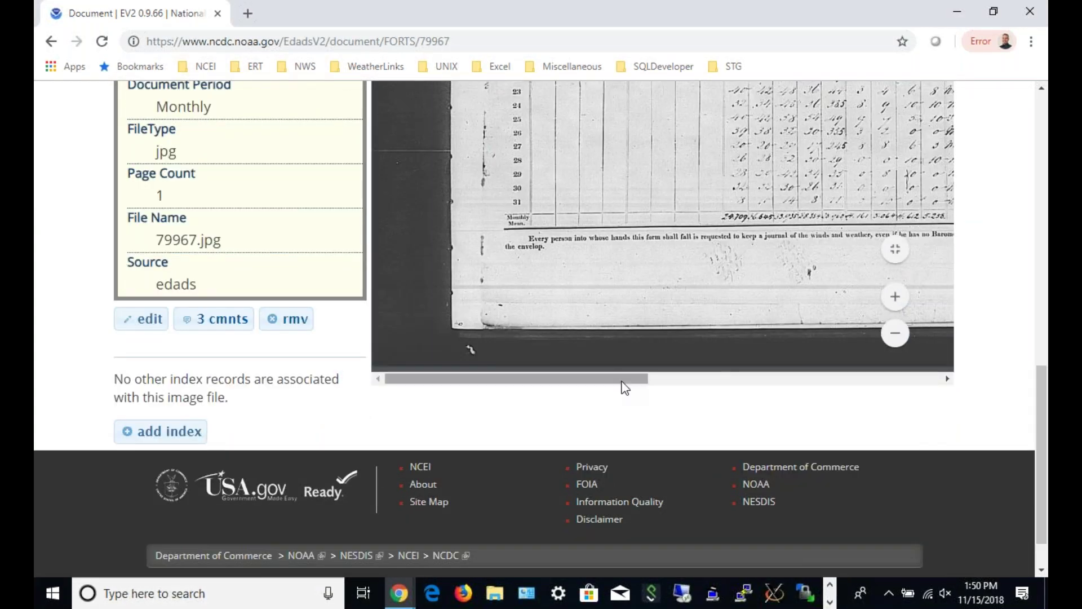
{"action": "left_click_drag", "start_coordinate": [620, 383], "coordinate": [715, 379]}
{"action": "left_click_drag", "start_coordinate": [1042, 406], "coordinate": [1010, 250]}
{"action": "left_click_drag", "start_coordinate": [1040, 319], "coordinate": [1030, 416]}
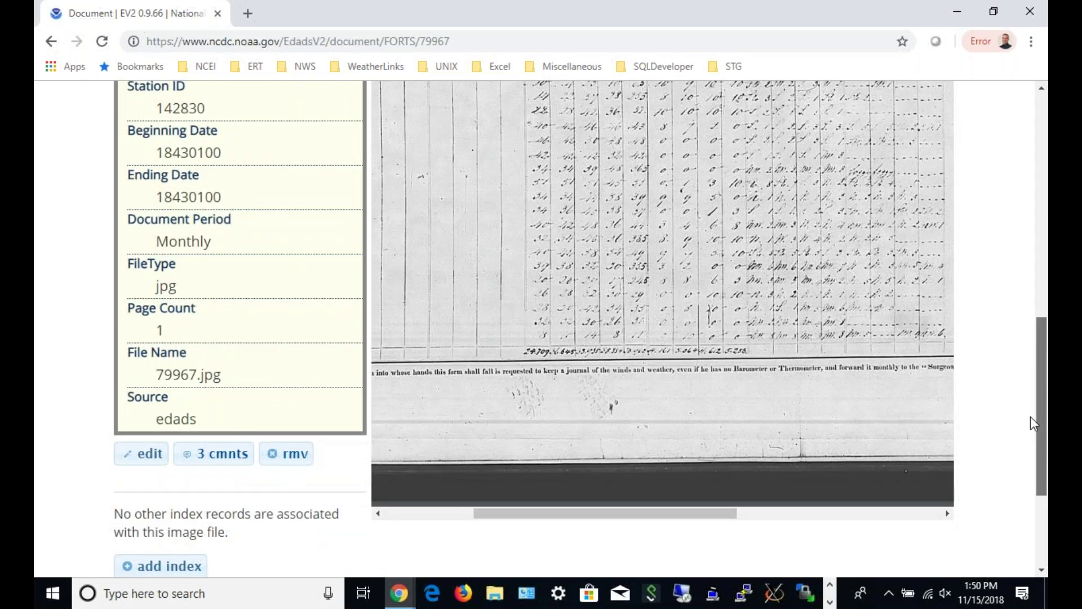
{"action": "left_click_drag", "start_coordinate": [647, 519], "coordinate": [769, 517]}
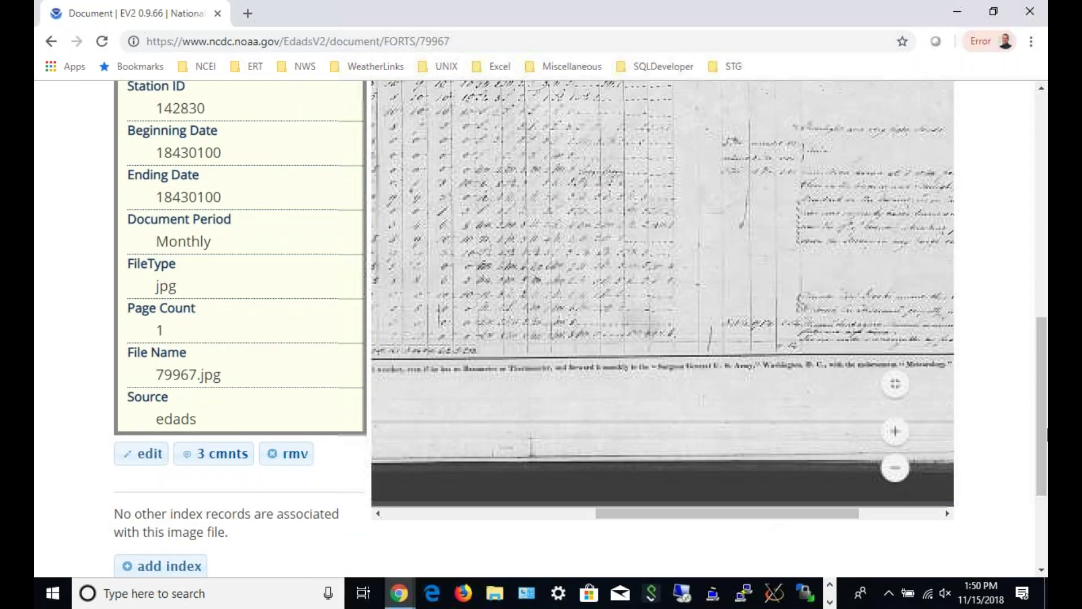
{"action": "left_click_drag", "start_coordinate": [1037, 417], "coordinate": [1021, 311]}
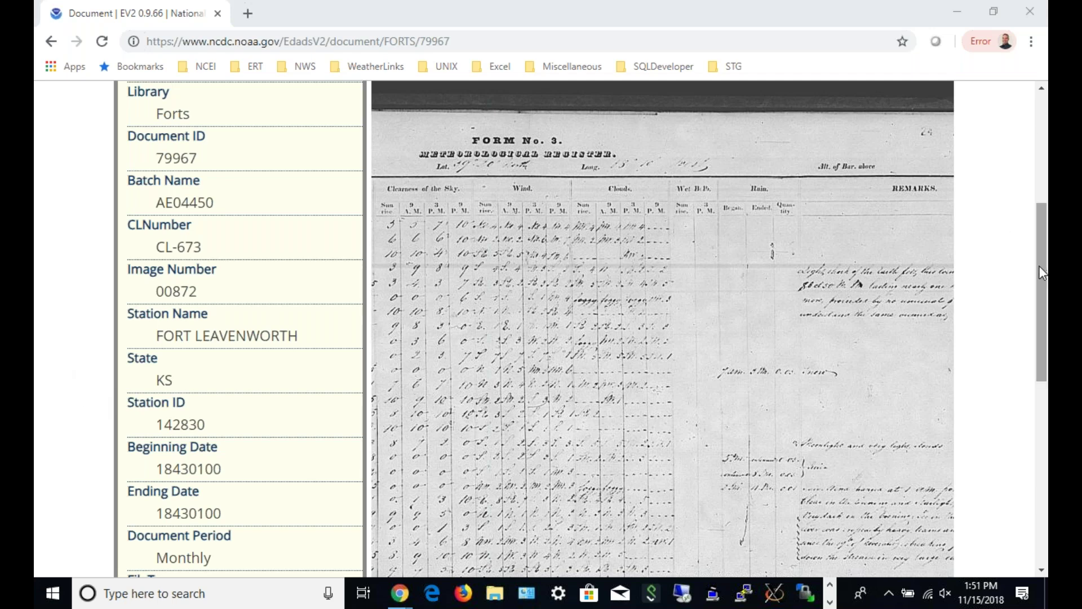
{"action": "left_click_drag", "start_coordinate": [1040, 264], "coordinate": [1026, 150]}
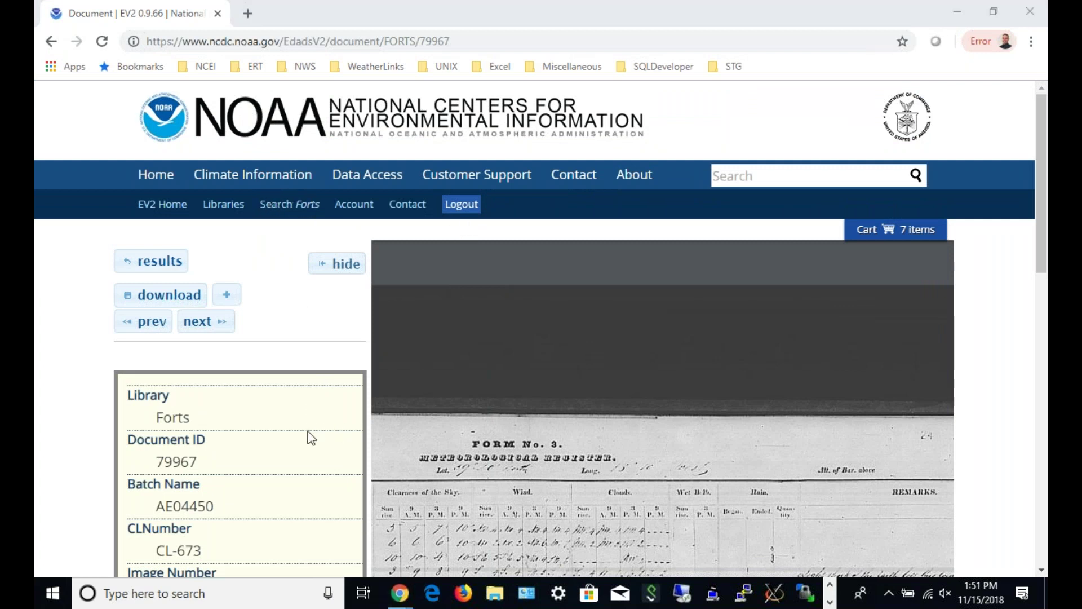
{"action": "mouse_move", "coordinate": [371, 239]}
{"action": "left_click", "coordinate": [360, 233]}
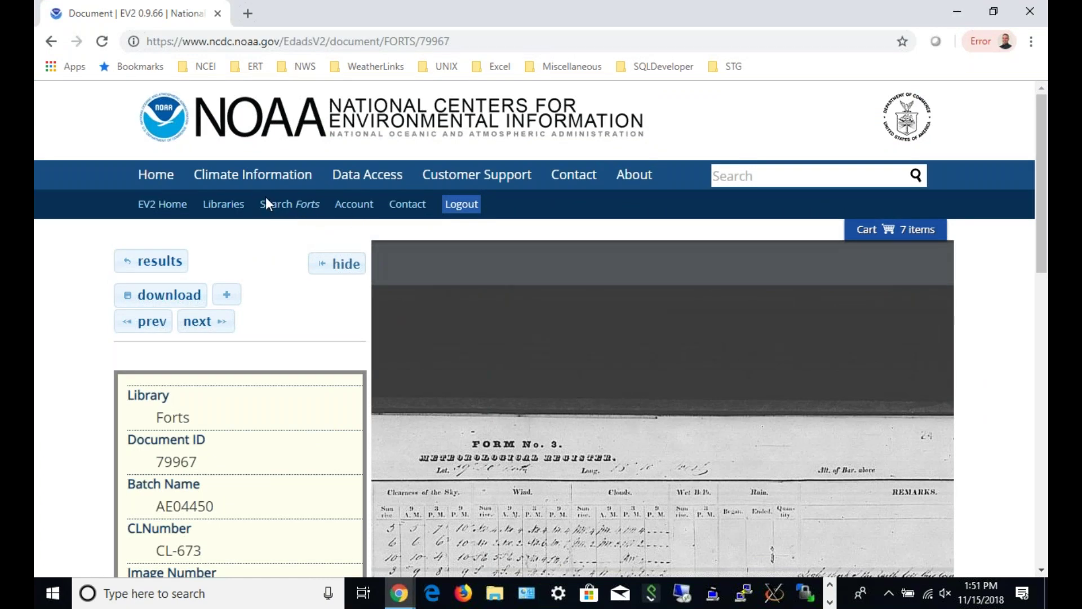
- Go back to the list of EV2 libraries and open Cooperative Station History Forms under Metadata
{"action": "left_click", "coordinate": [226, 211]}
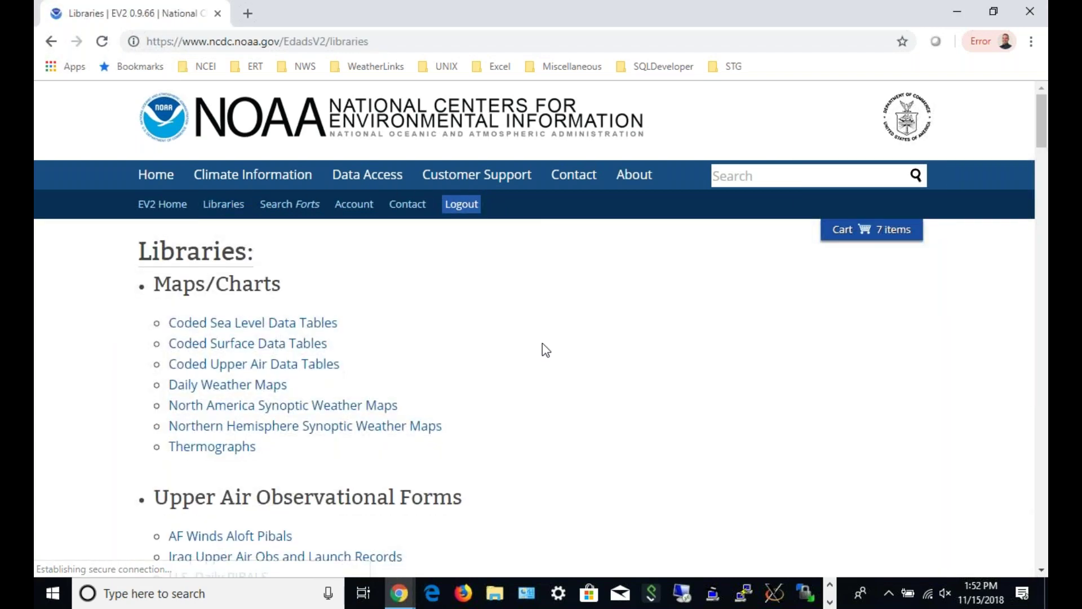
{"action": "scroll", "coordinate": [542, 341], "scroll_direction": "down", "scroll_amount": 4}
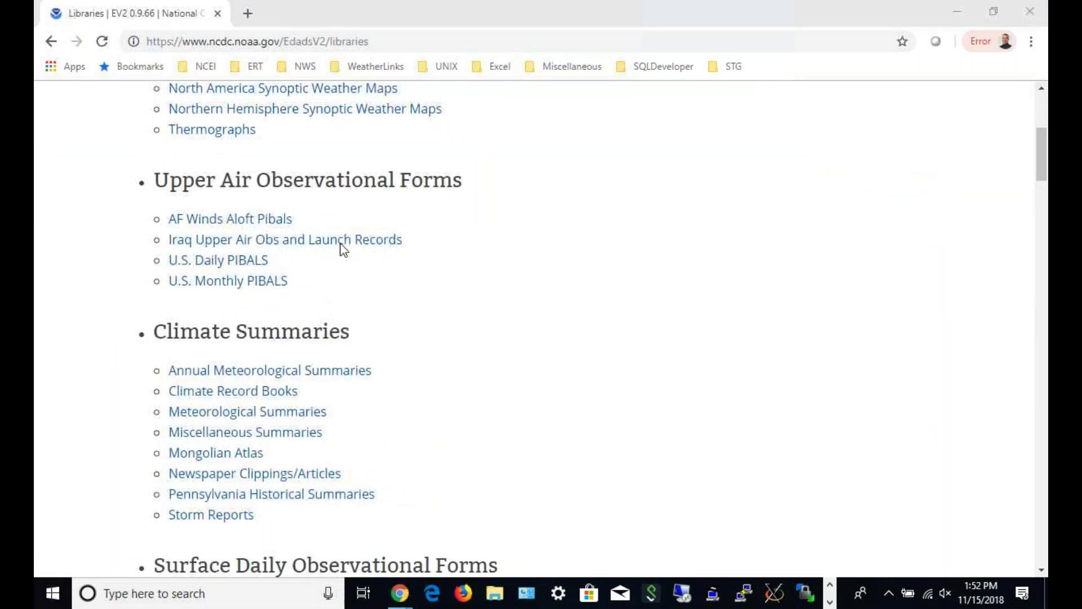
{"action": "scroll", "coordinate": [455, 310], "scroll_direction": "down", "scroll_amount": 16}
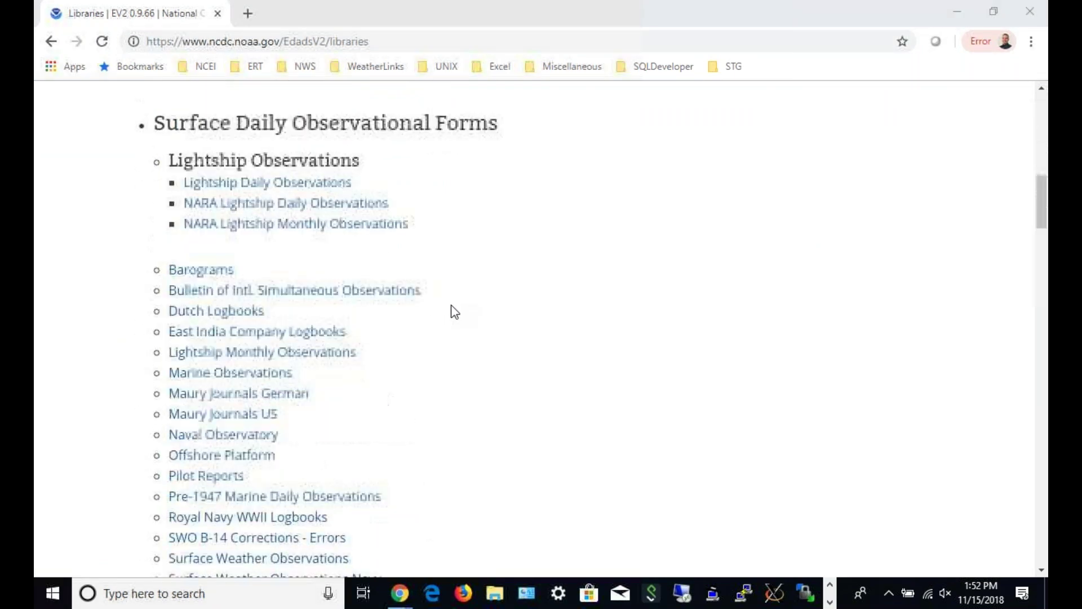
{"action": "scroll", "coordinate": [454, 310], "scroll_direction": "down", "scroll_amount": 11}
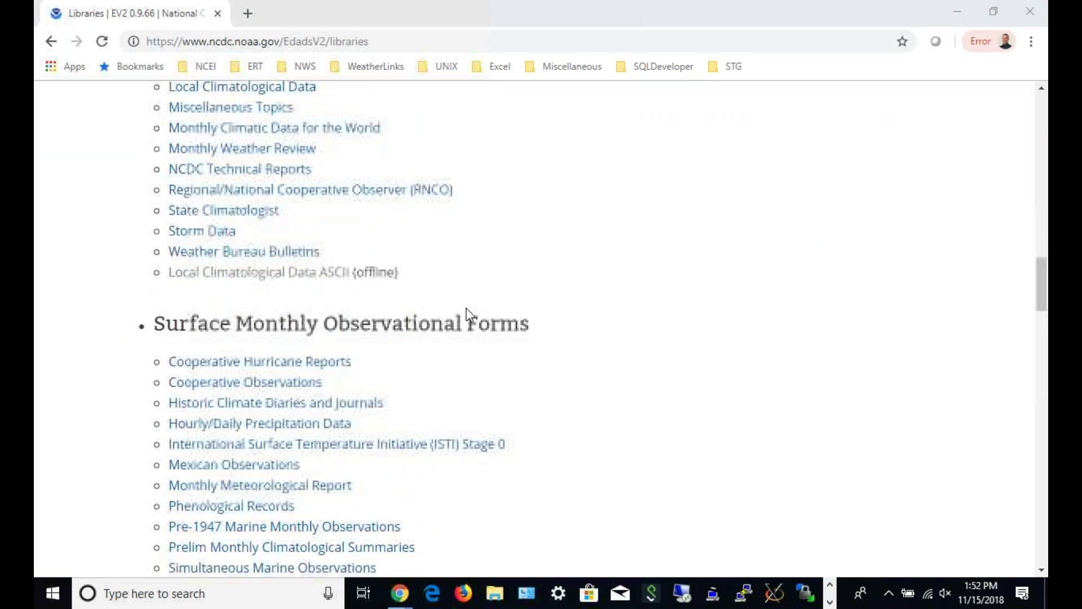
{"action": "scroll", "coordinate": [468, 318], "scroll_direction": "down", "scroll_amount": 3}
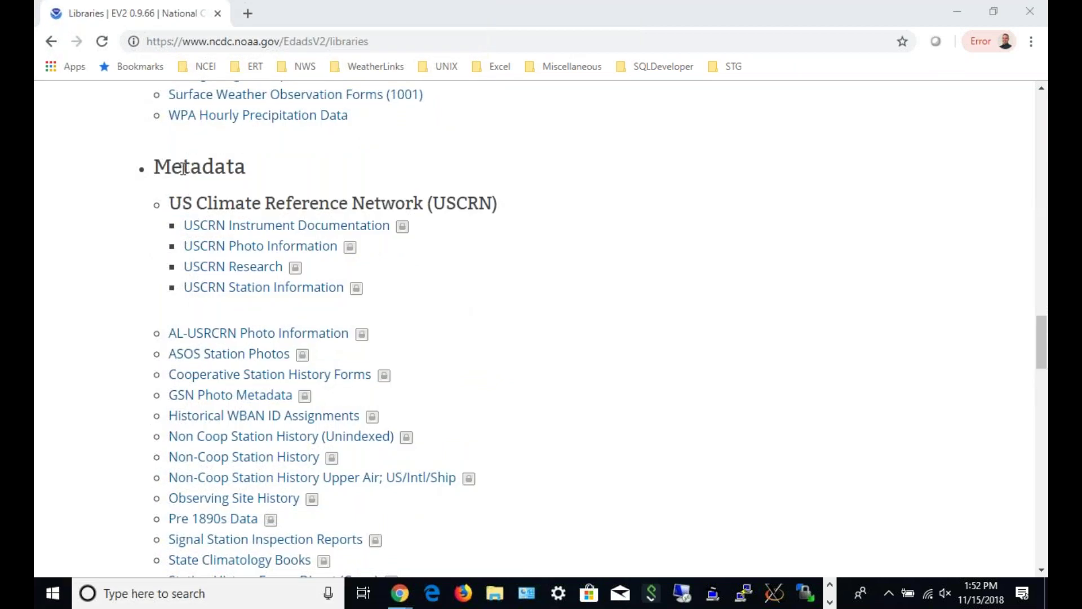
{"action": "left_click", "coordinate": [234, 378]}
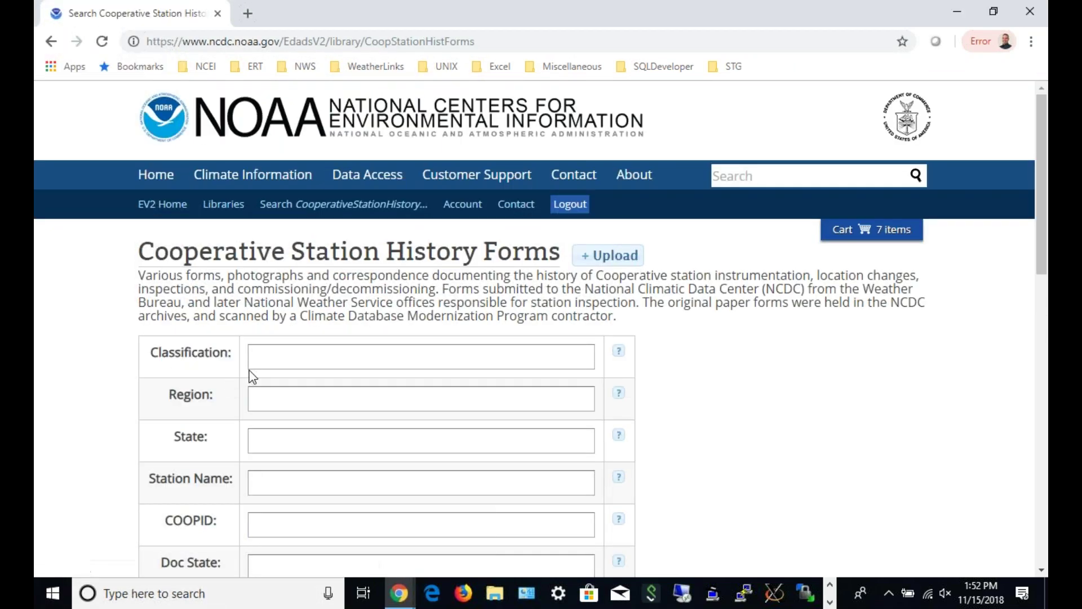
- Enter Columbia* as the station name and SC as the state in the Cooperative Station History Forms search
{"action": "scroll", "coordinate": [287, 338], "scroll_direction": "down", "scroll_amount": 3}
{"action": "left_click", "coordinate": [267, 367]}
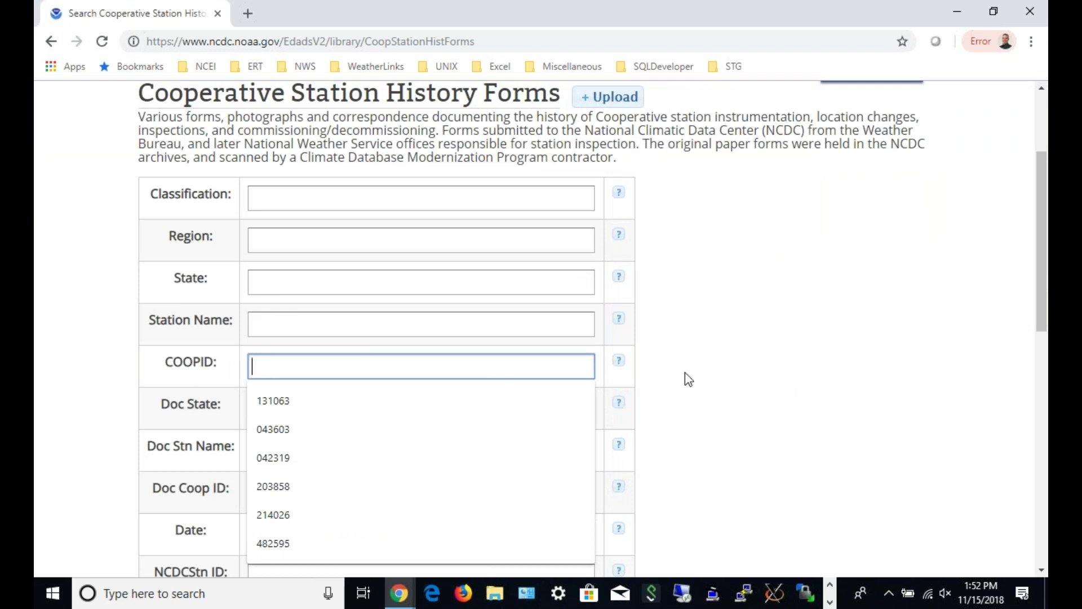
{"action": "left_click", "coordinate": [269, 324]}
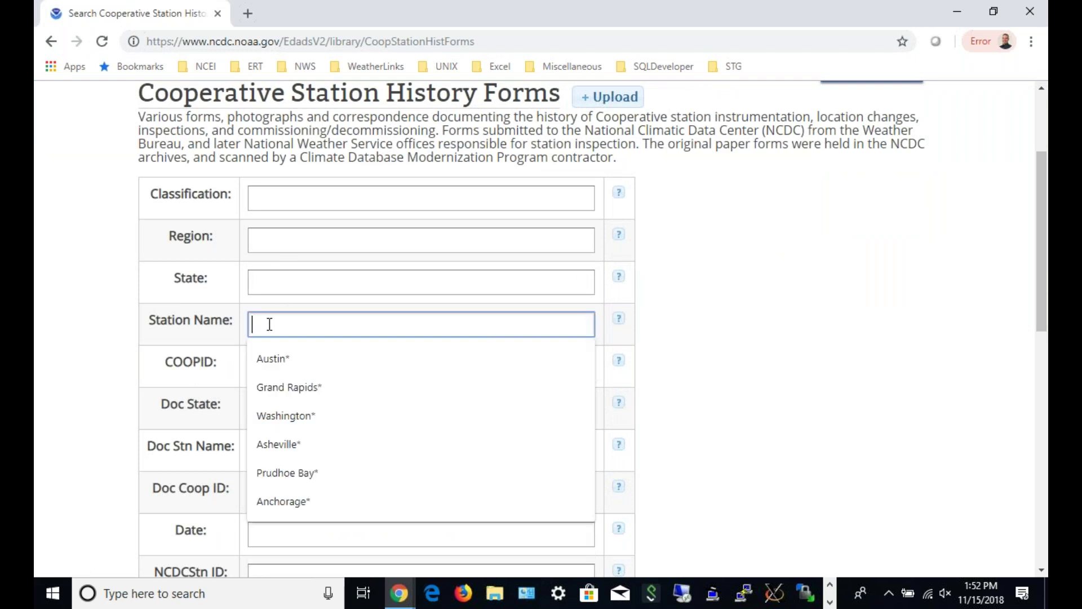
{"action": "type", "text": "Columbia"}
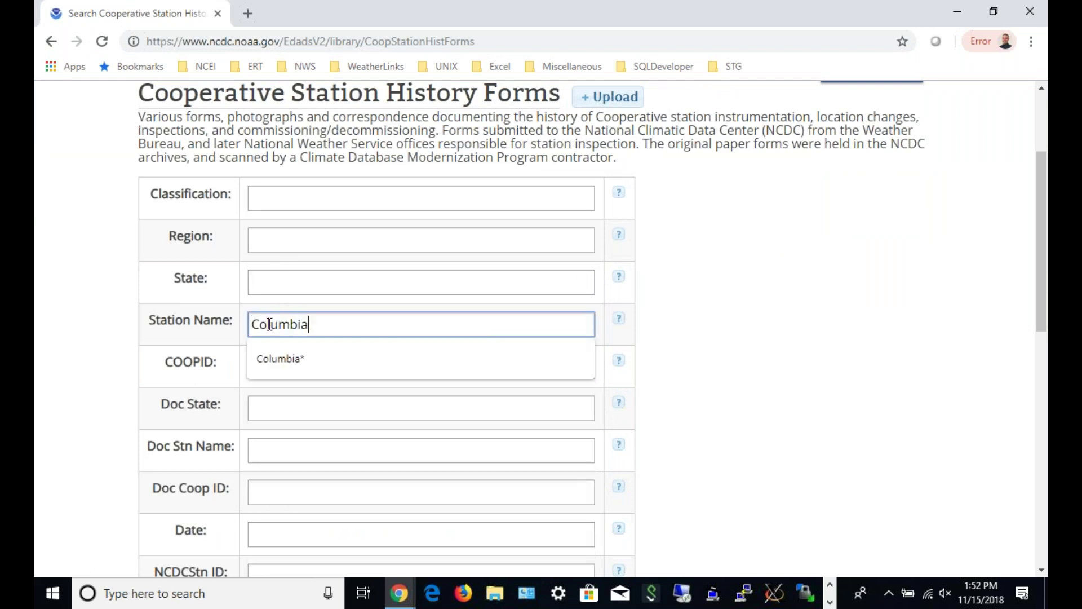
{"action": "left_click", "coordinate": [290, 363]}
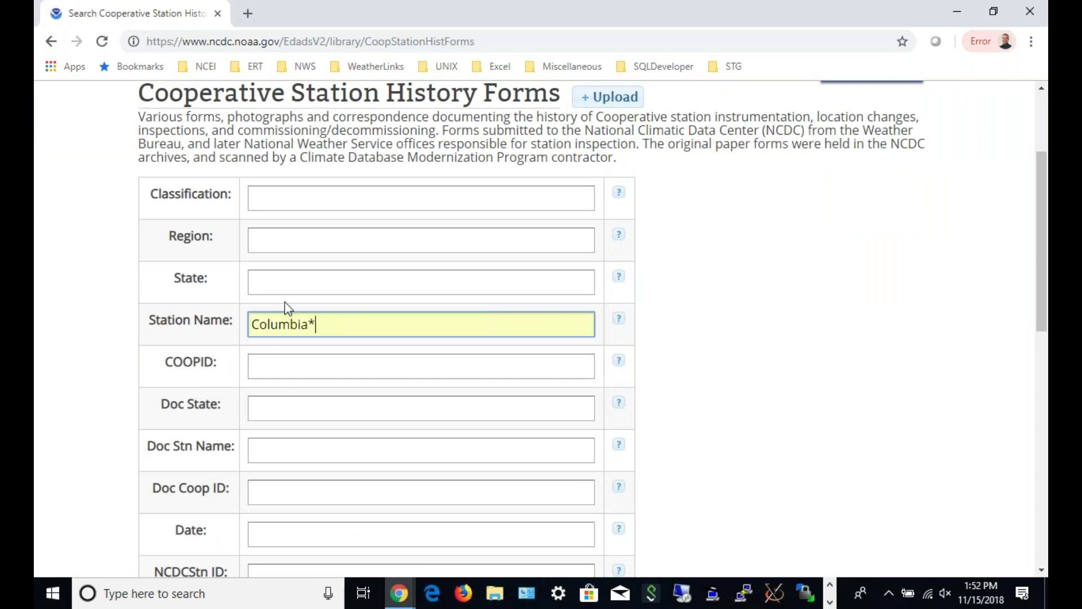
{"action": "left_click", "coordinate": [287, 288]}
{"action": "type", "text": "SC"}
{"action": "left_click", "coordinate": [113, 330]}
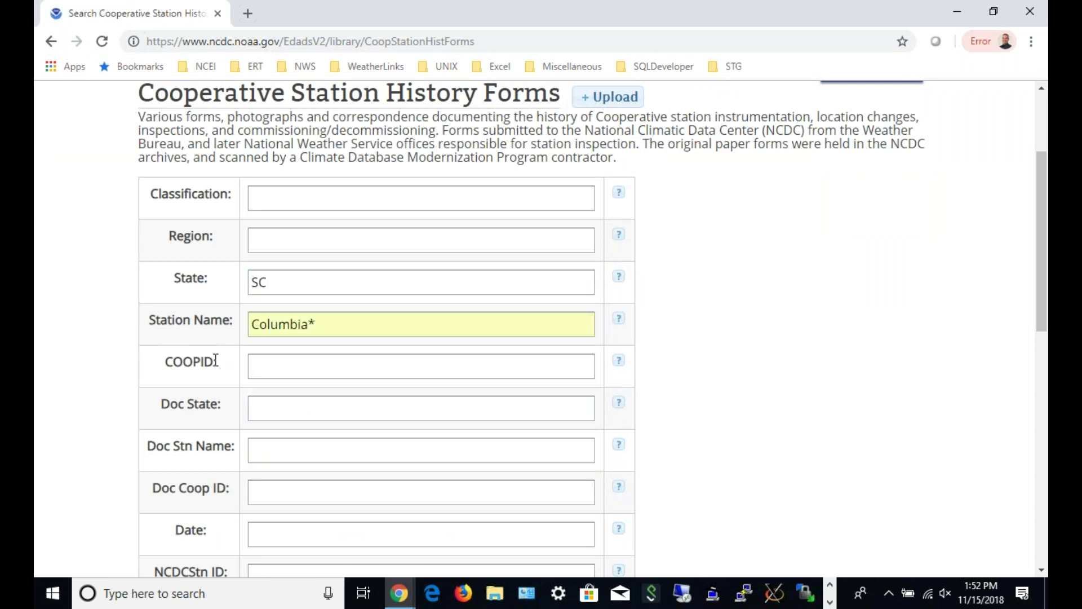
- Check the remaining search fields and sort options, and run the Cooperative Station History Forms search
{"action": "scroll", "coordinate": [214, 360], "scroll_direction": "down", "scroll_amount": 1}
{"action": "scroll", "coordinate": [212, 361], "scroll_direction": "down", "scroll_amount": 2}
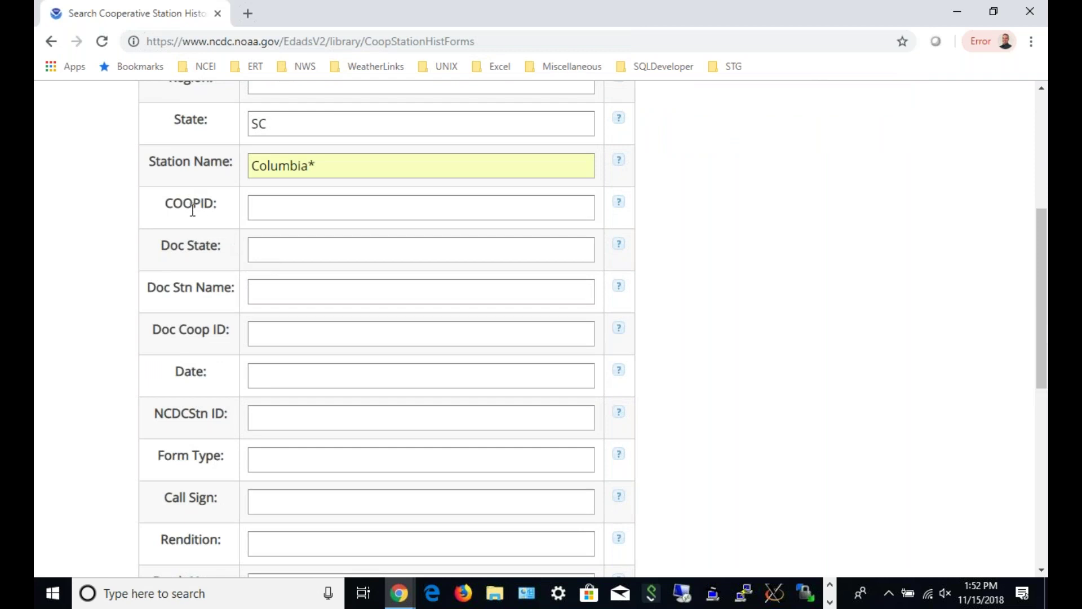
{"action": "left_click", "coordinate": [293, 204]}
{"action": "left_click", "coordinate": [185, 225]}
{"action": "scroll", "coordinate": [123, 340], "scroll_direction": "down", "scroll_amount": 1}
{"action": "scroll", "coordinate": [123, 340], "scroll_direction": "up", "scroll_amount": 2}
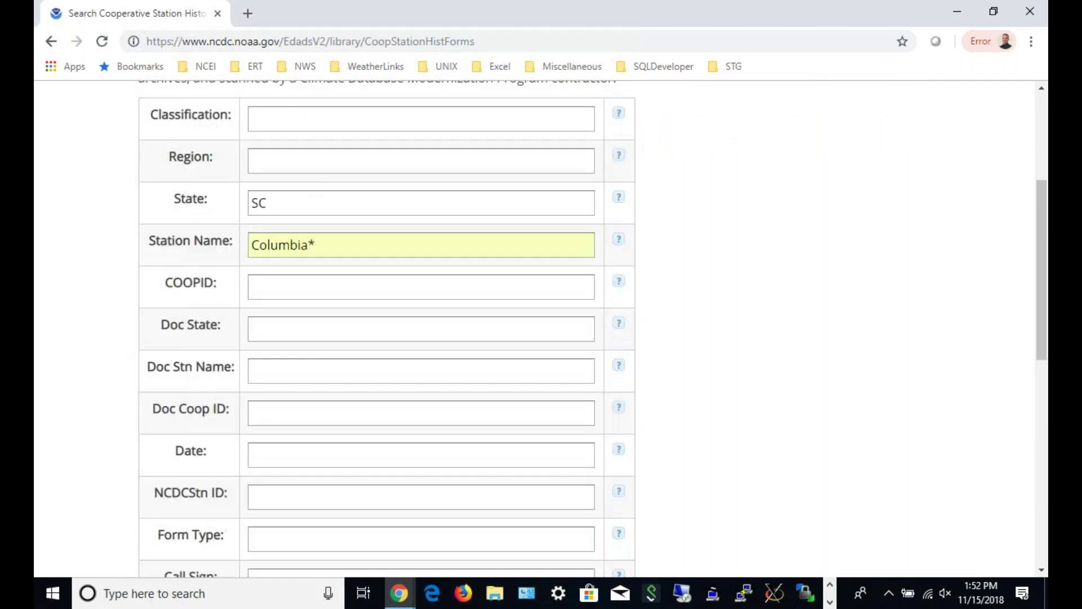
{"action": "scroll", "coordinate": [180, 387], "scroll_direction": "down", "scroll_amount": 5}
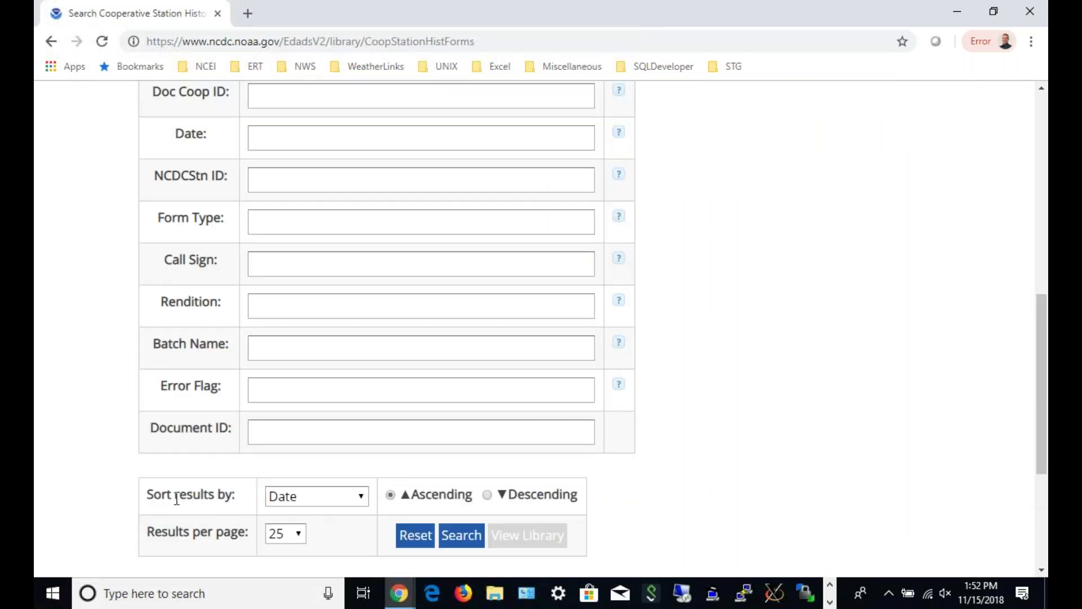
{"action": "left_click", "coordinate": [466, 537]}
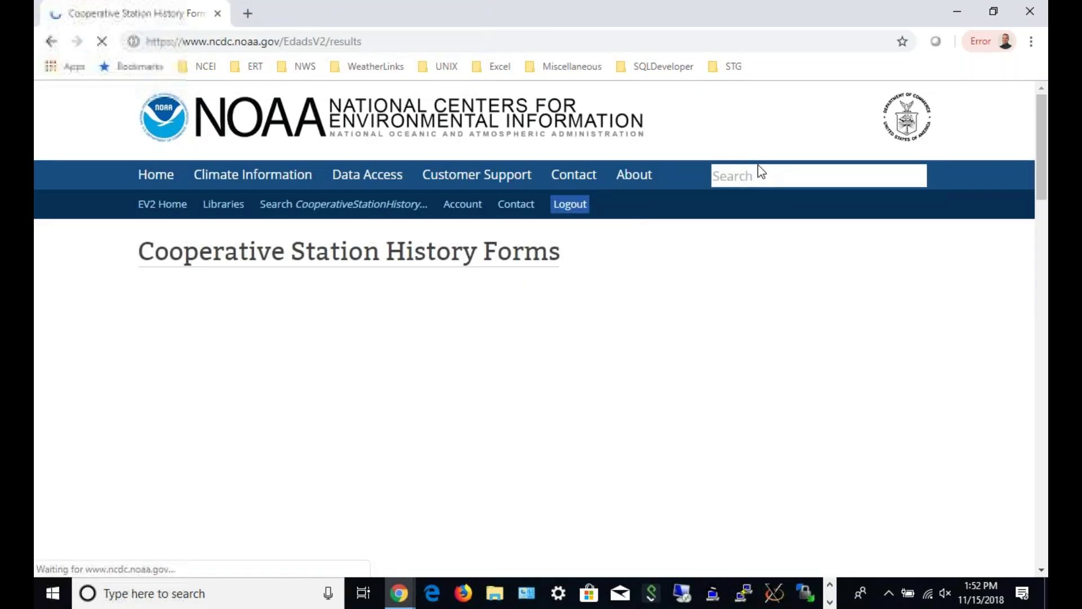
- Look through the first page of Columbia results and go to results page 4
{"action": "scroll", "coordinate": [533, 279], "scroll_direction": "down", "scroll_amount": 2}
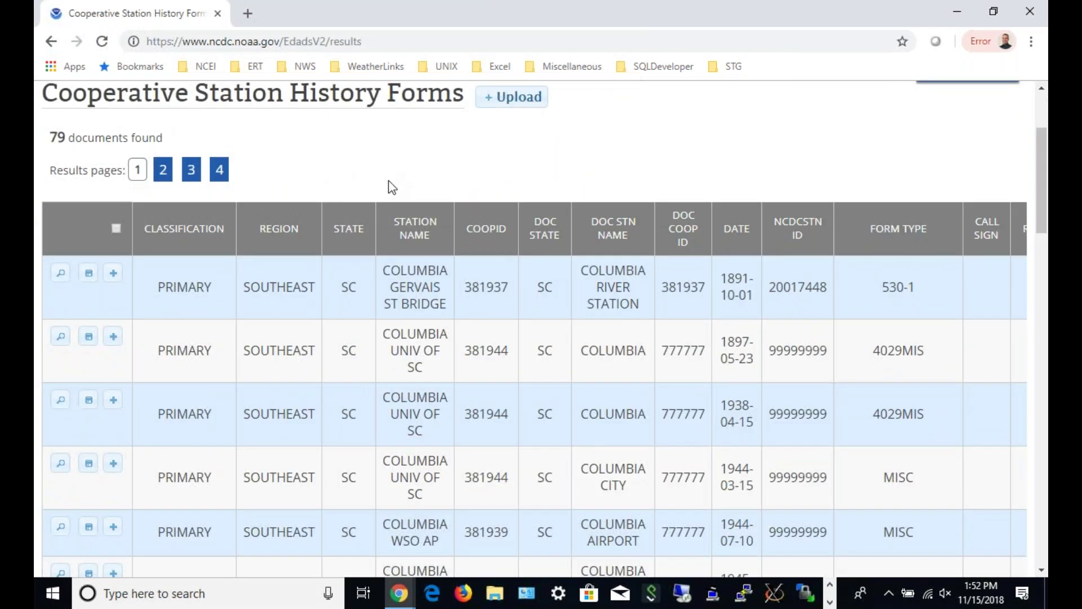
{"action": "scroll", "coordinate": [388, 181], "scroll_direction": "down", "scroll_amount": 3}
{"action": "scroll", "coordinate": [378, 185], "scroll_direction": "down", "scroll_amount": 3}
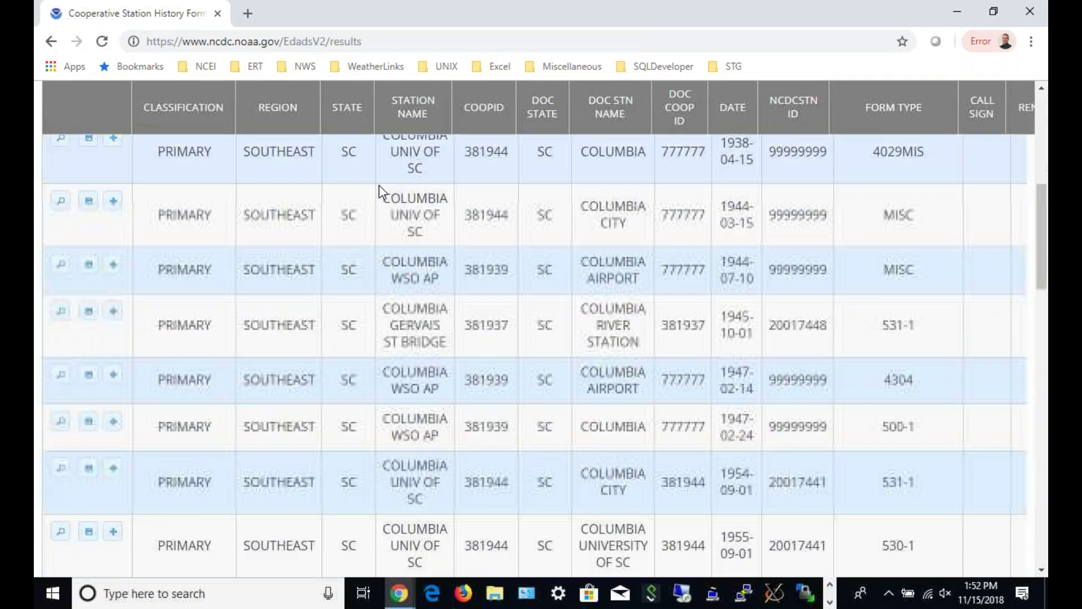
{"action": "scroll", "coordinate": [174, 354], "scroll_direction": "down", "scroll_amount": 12}
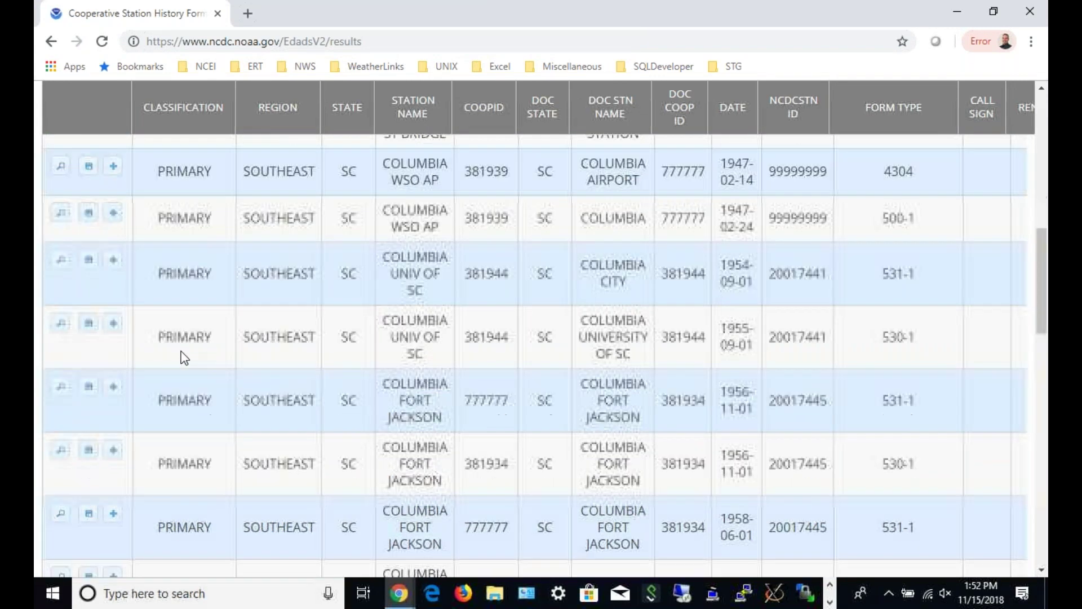
{"action": "scroll", "coordinate": [283, 338], "scroll_direction": "down", "scroll_amount": 5}
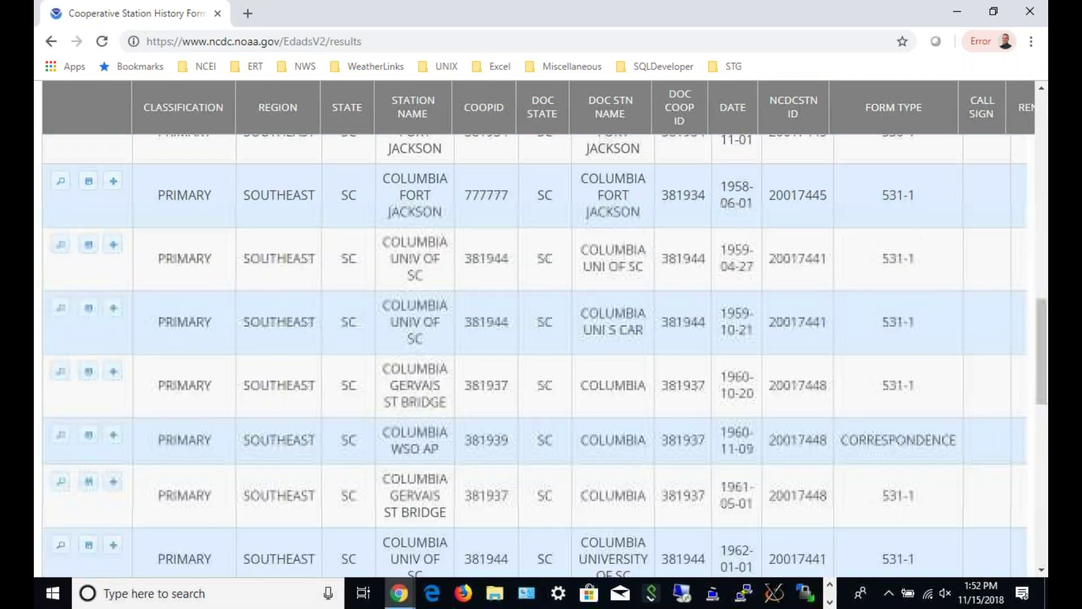
{"action": "scroll", "coordinate": [283, 338], "scroll_direction": "up", "scroll_amount": 1}
{"action": "left_click", "coordinate": [220, 478]}
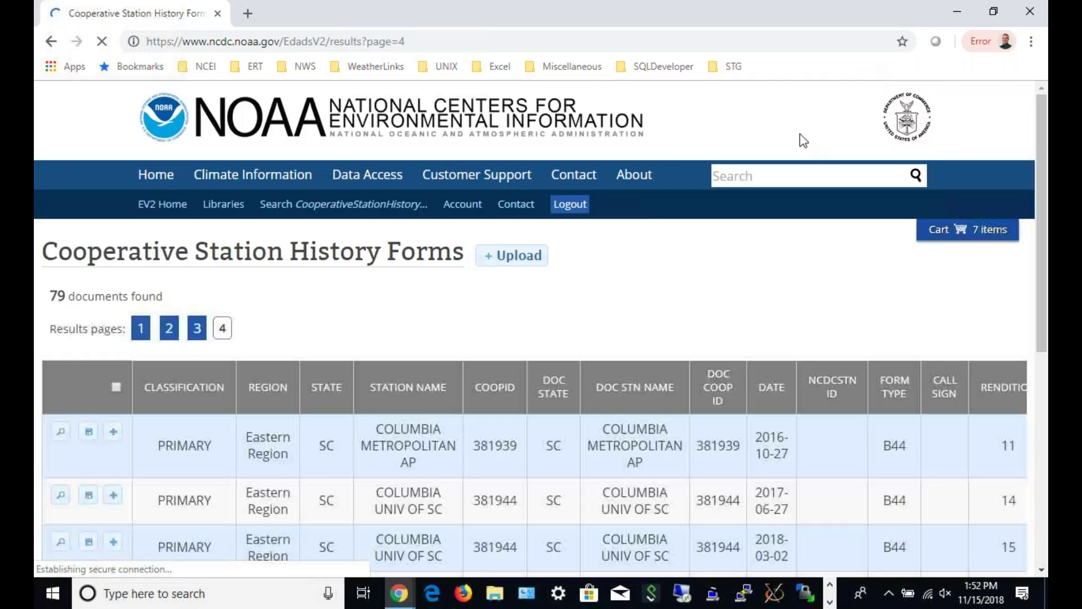
{"action": "left_click_drag", "start_coordinate": [1044, 151], "coordinate": [1035, 254]}
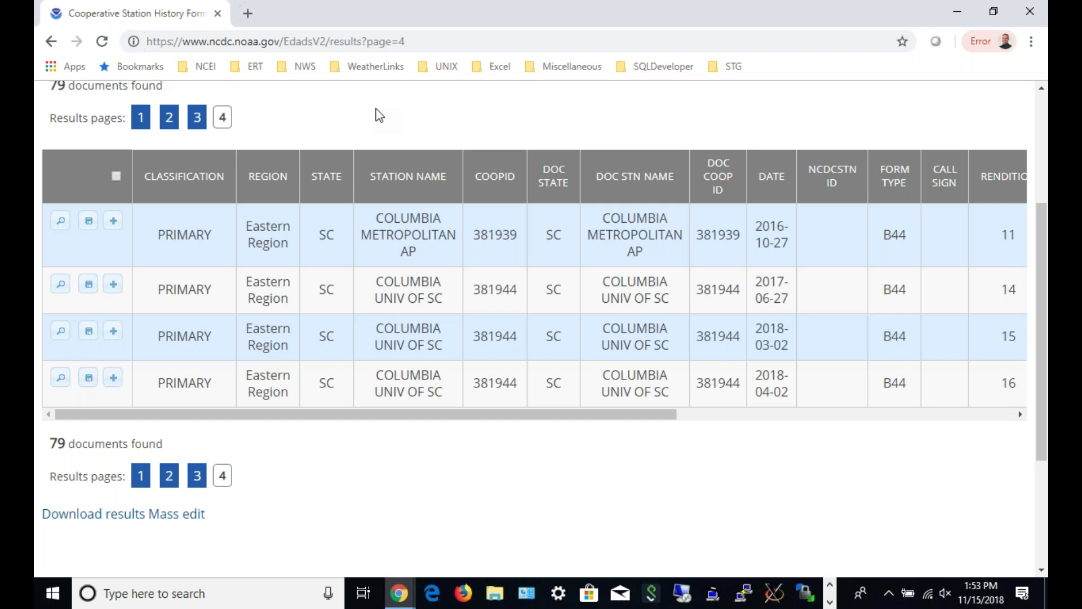
- View the 2018-03-02 Columbia Univ of SC station report and return to the results list
{"action": "left_click", "coordinate": [61, 331]}
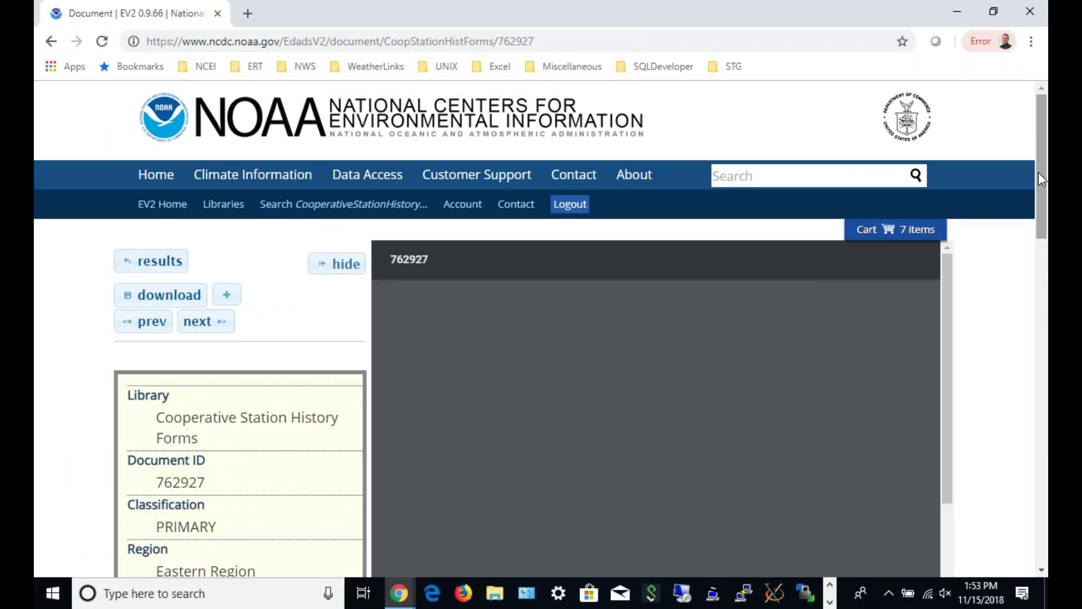
{"action": "mouse_move", "coordinate": [1038, 174]}
{"action": "left_mouse_down"}
{"action": "mouse_move", "coordinate": [1030, 293]}
{"action": "mouse_move", "coordinate": [1029, 190]}
{"action": "left_mouse_up"}
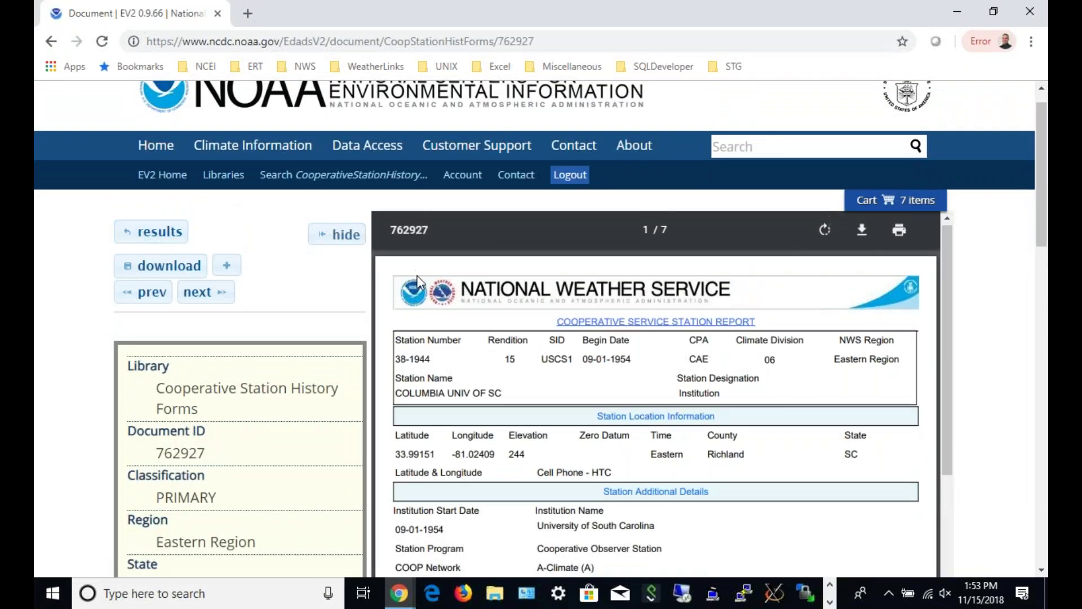
{"action": "scroll", "coordinate": [418, 280], "scroll_direction": "down", "scroll_amount": 3}
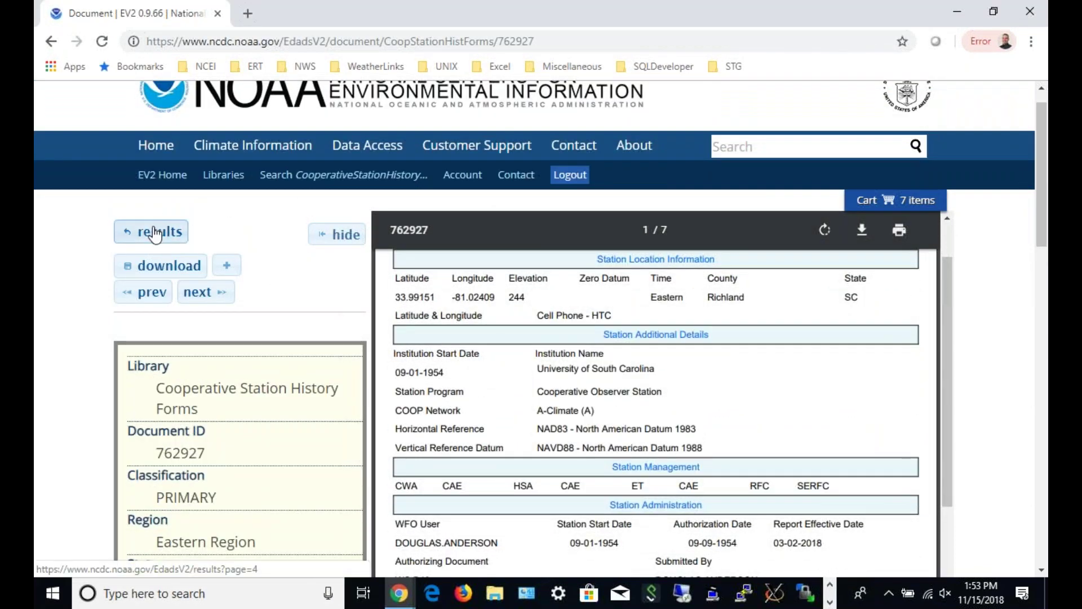
{"action": "left_click", "coordinate": [155, 233]}
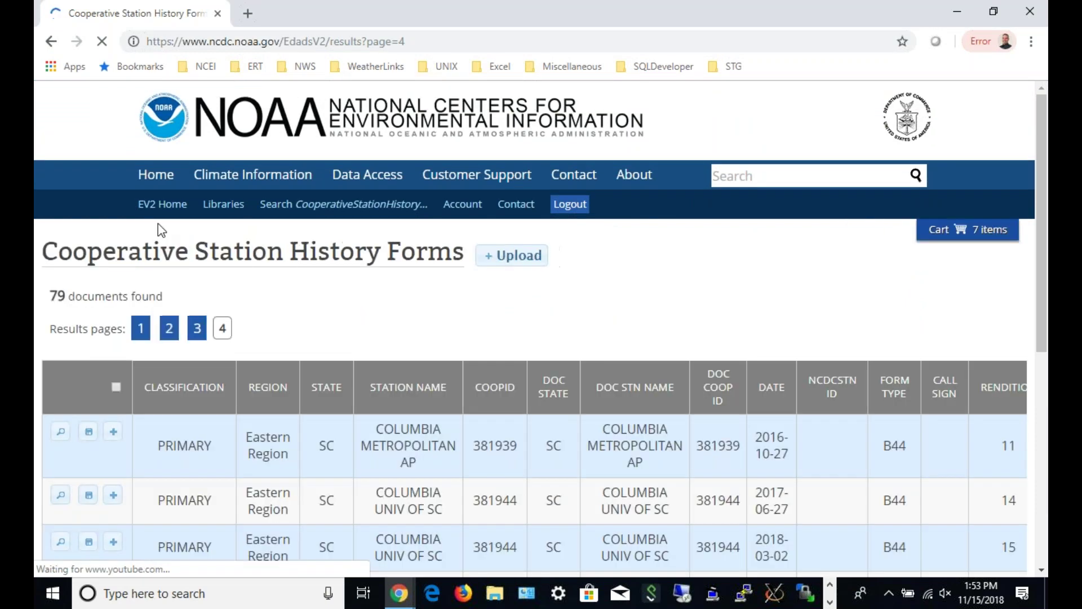
- Go to results page 1 and open the 1891-10-01 Columbia Gervais St Bridge document
{"action": "left_click", "coordinate": [140, 328]}
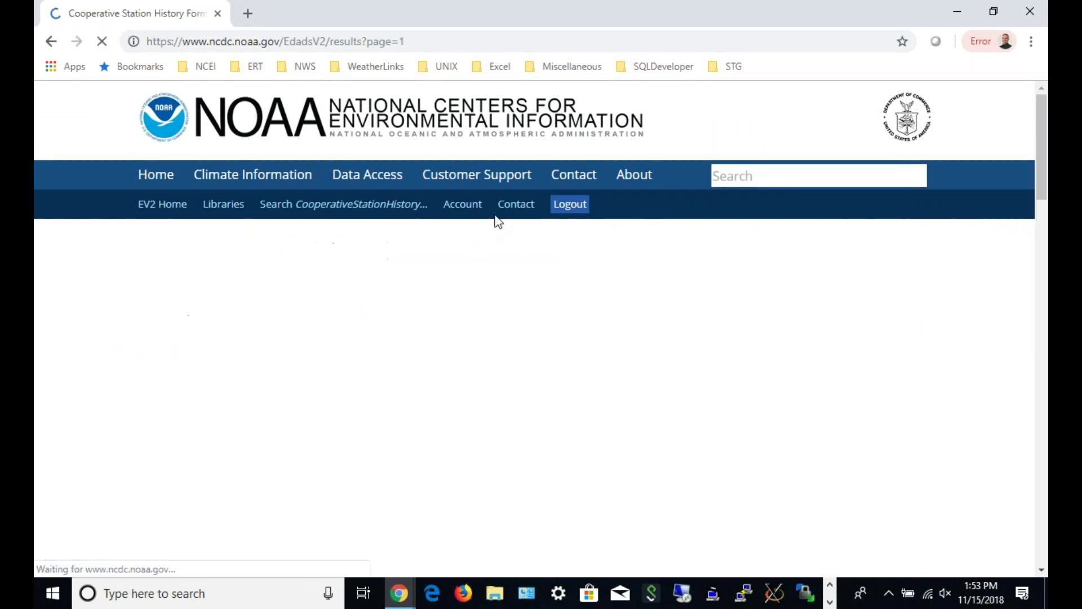
{"action": "scroll", "coordinate": [363, 357], "scroll_direction": "down", "scroll_amount": 1}
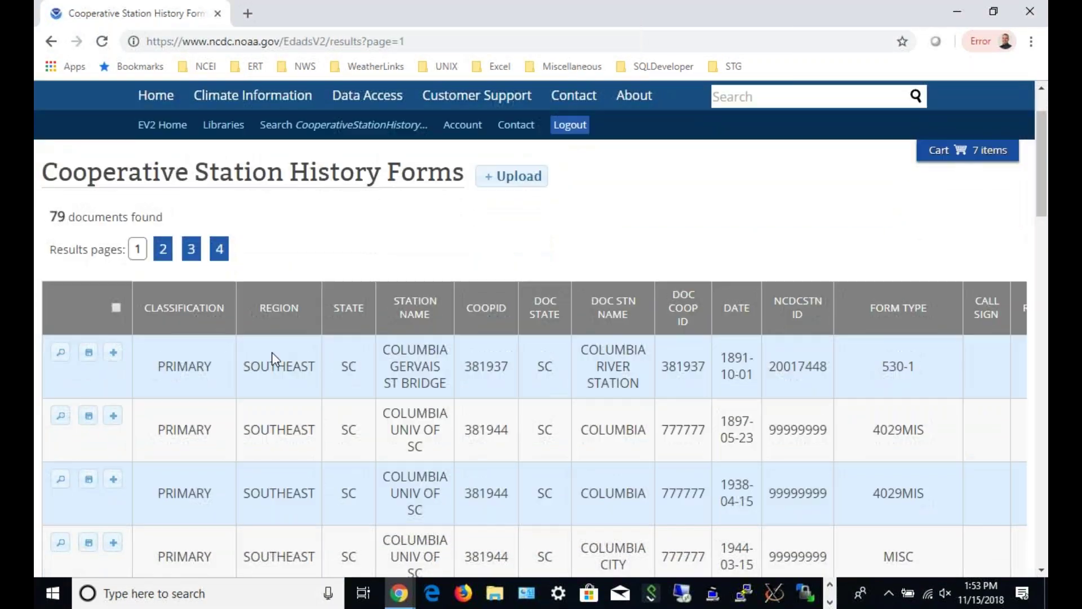
{"action": "left_click", "coordinate": [61, 354]}
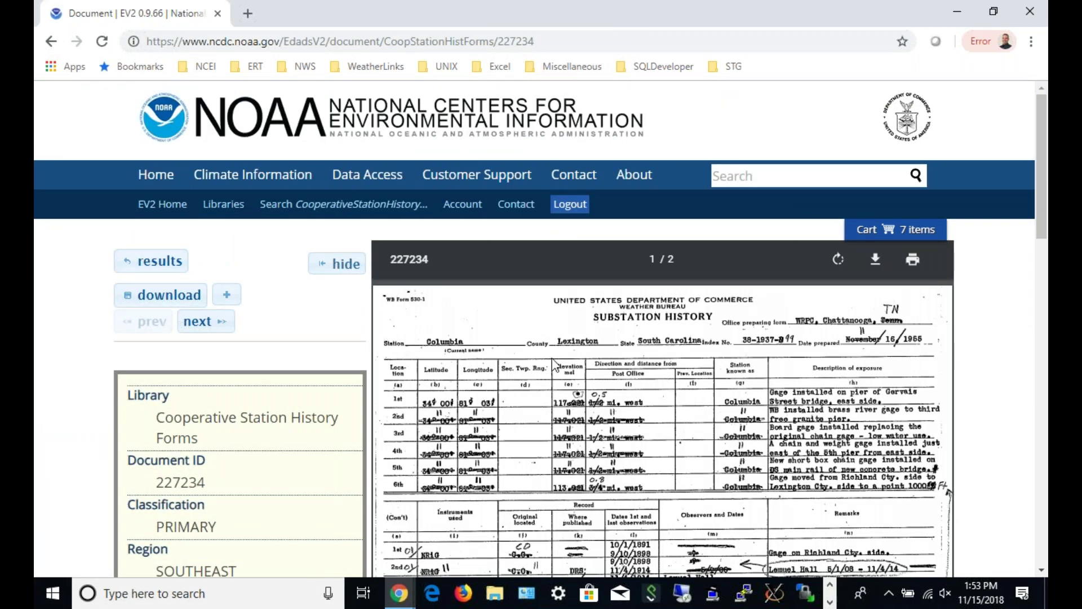
- Examine the Columbia Gervais St Bridge substation history form, including its location, instrument and observer entries
{"action": "scroll", "coordinate": [555, 365], "scroll_direction": "down", "scroll_amount": 3}
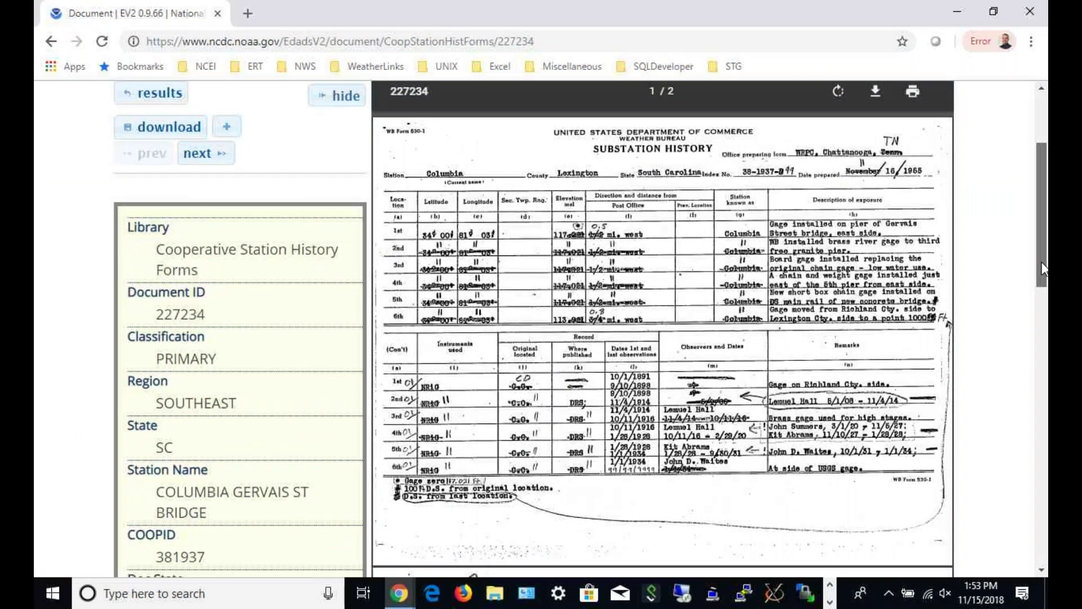
{"action": "scroll", "coordinate": [1040, 276], "scroll_direction": "down", "scroll_amount": 1}
{"action": "left_click_drag", "start_coordinate": [1040, 272], "coordinate": [1036, 291]}
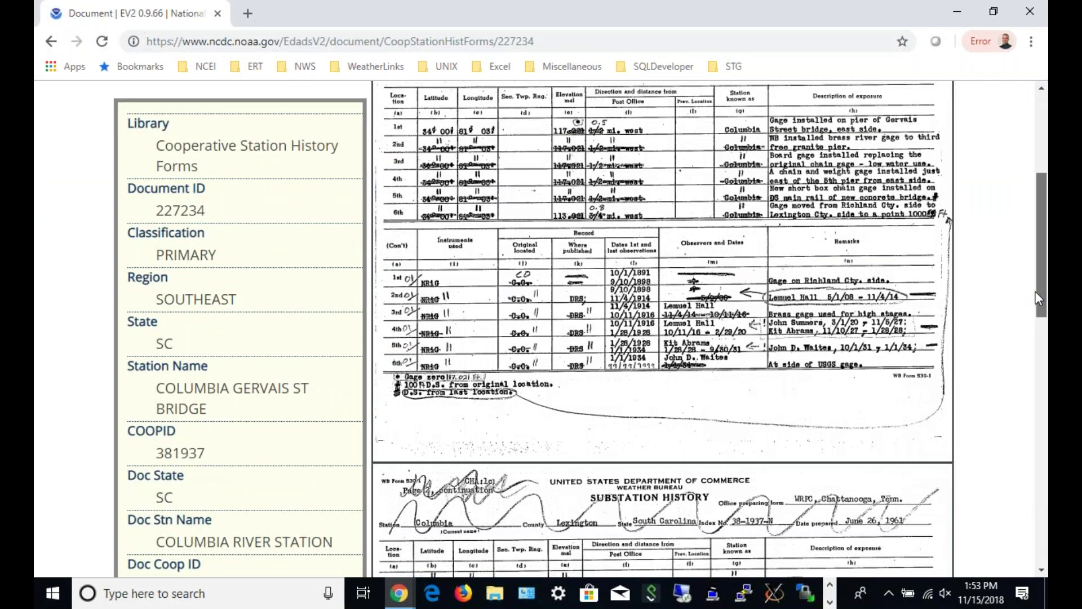
{"action": "left_click_drag", "start_coordinate": [1034, 292], "coordinate": [1033, 275]}
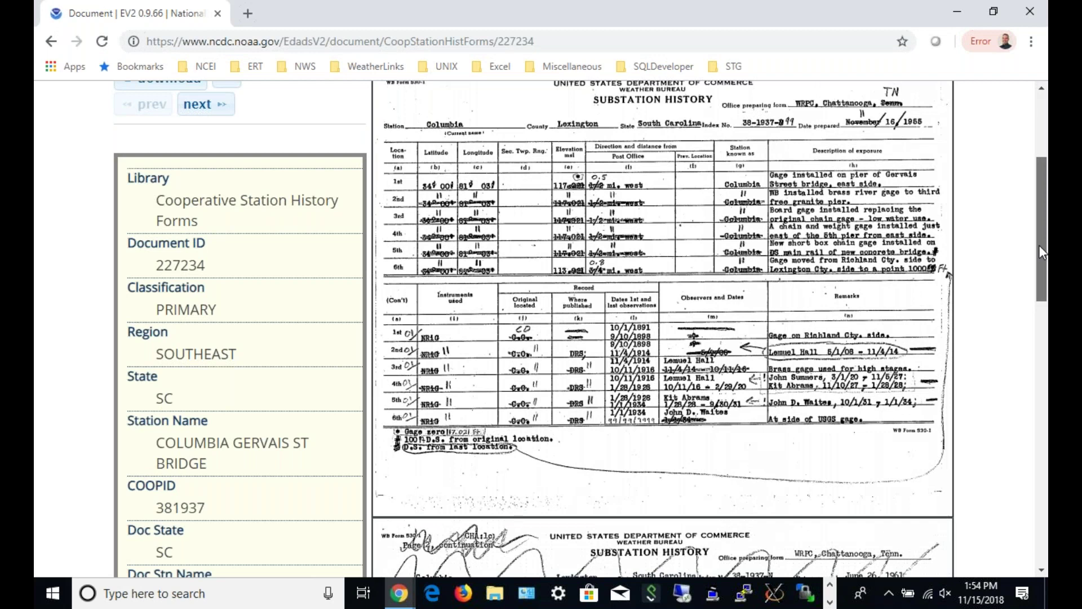
{"action": "left_click_drag", "start_coordinate": [1039, 244], "coordinate": [1039, 255]}
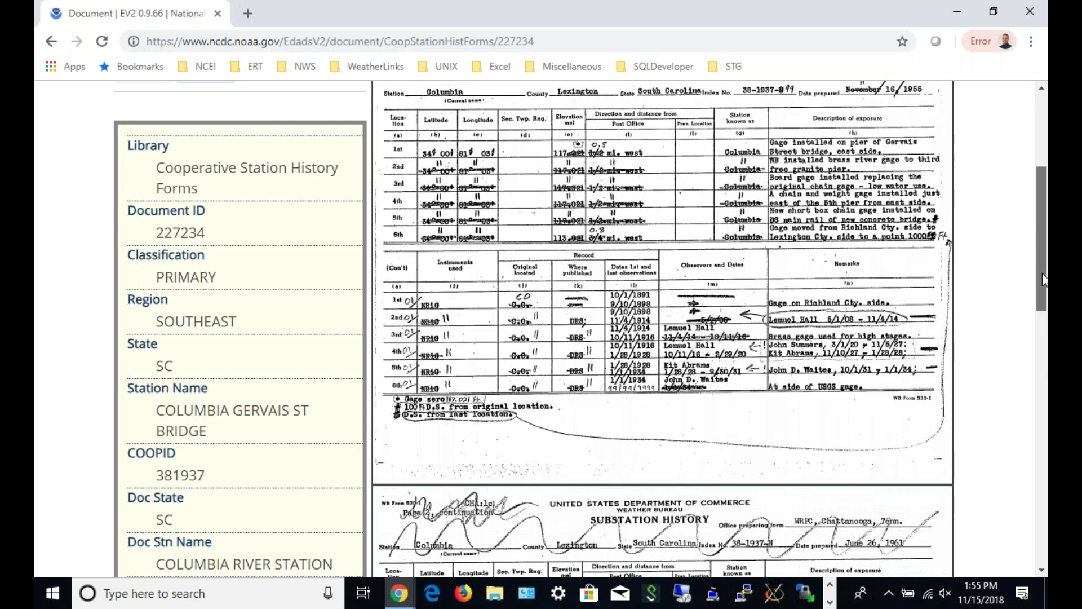
{"action": "left_click_drag", "start_coordinate": [1042, 280], "coordinate": [1019, 162]}
- Open the Cooperative Observations library from the Surface Monthly Observational Forms group of the library list
{"action": "left_click", "coordinate": [223, 204]}
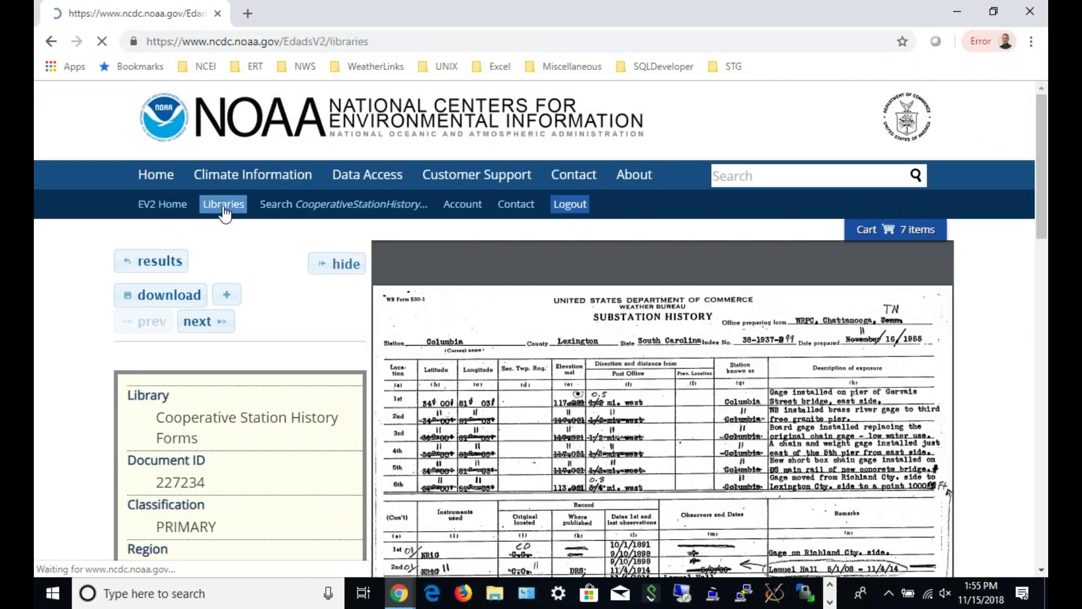
{"action": "scroll", "coordinate": [461, 303], "scroll_direction": "down", "scroll_amount": 3}
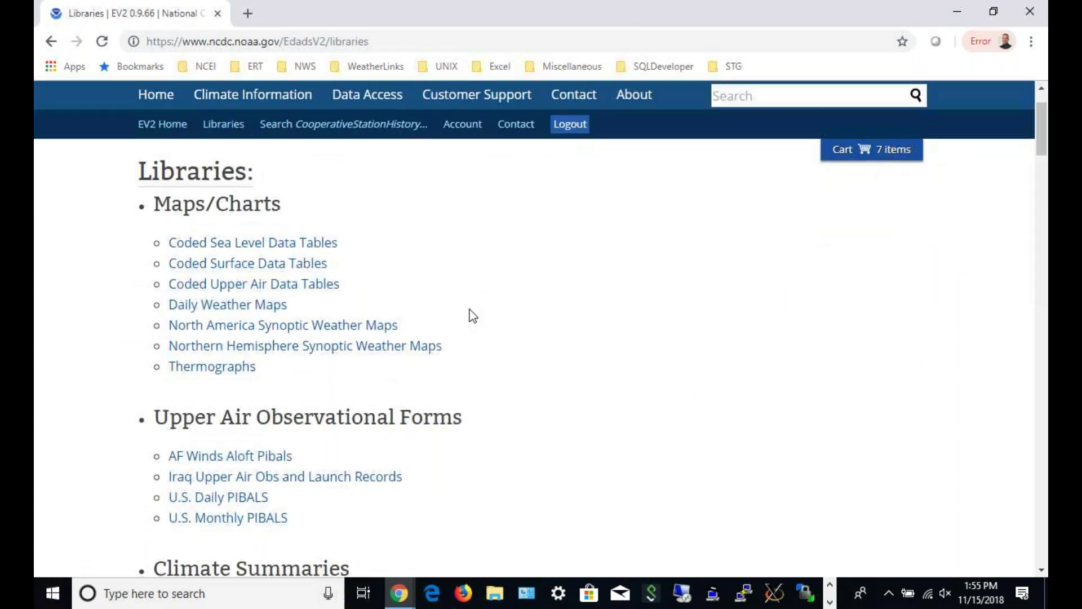
{"action": "scroll", "coordinate": [312, 424], "scroll_direction": "down", "scroll_amount": 20}
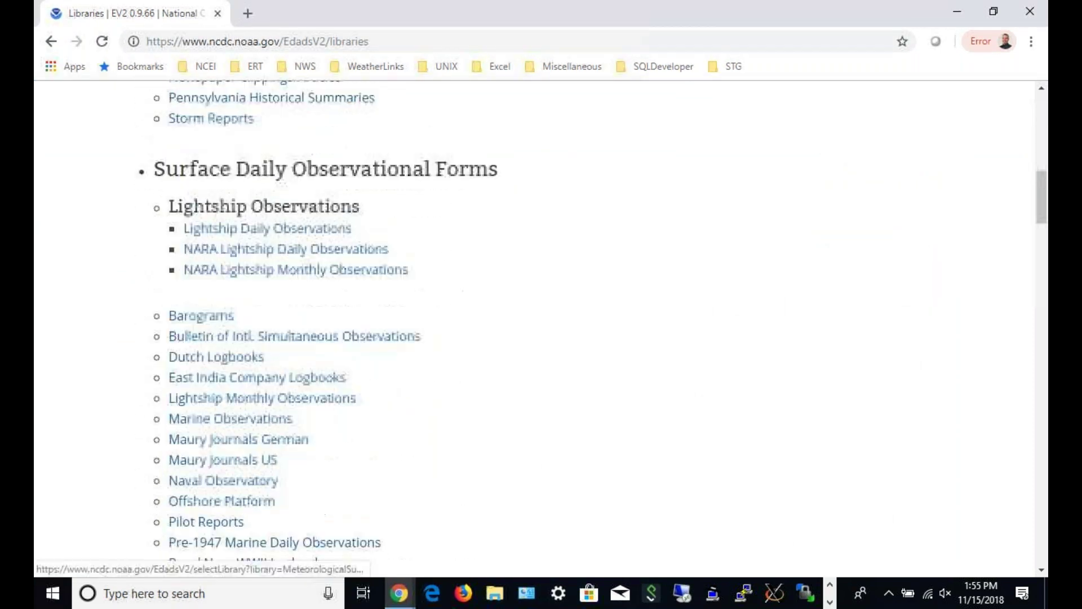
{"action": "scroll", "coordinate": [312, 409], "scroll_direction": "down", "scroll_amount": 8}
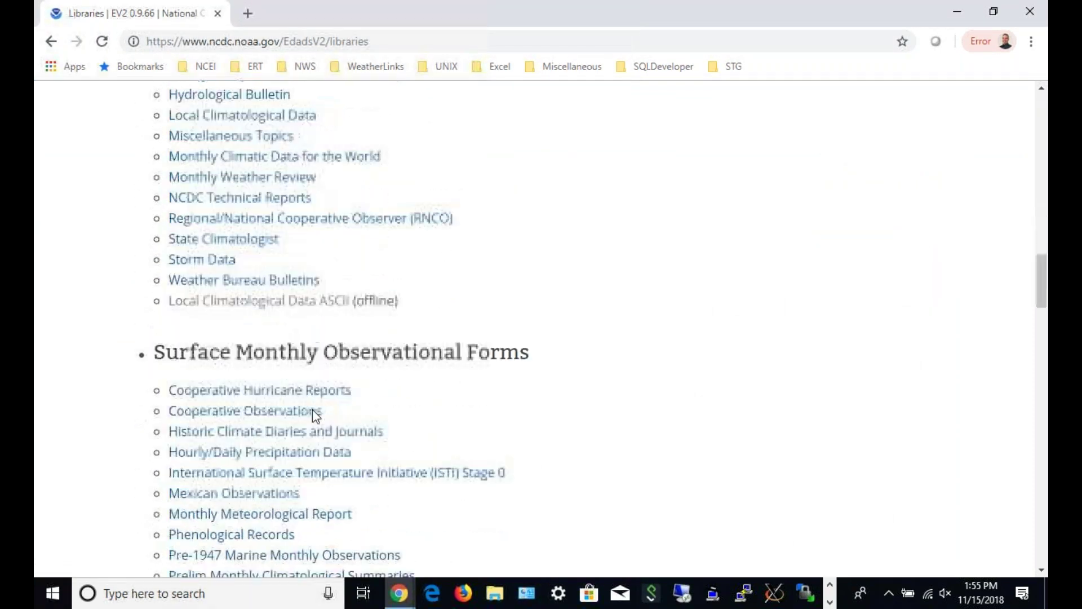
{"action": "left_click", "coordinate": [313, 326]}
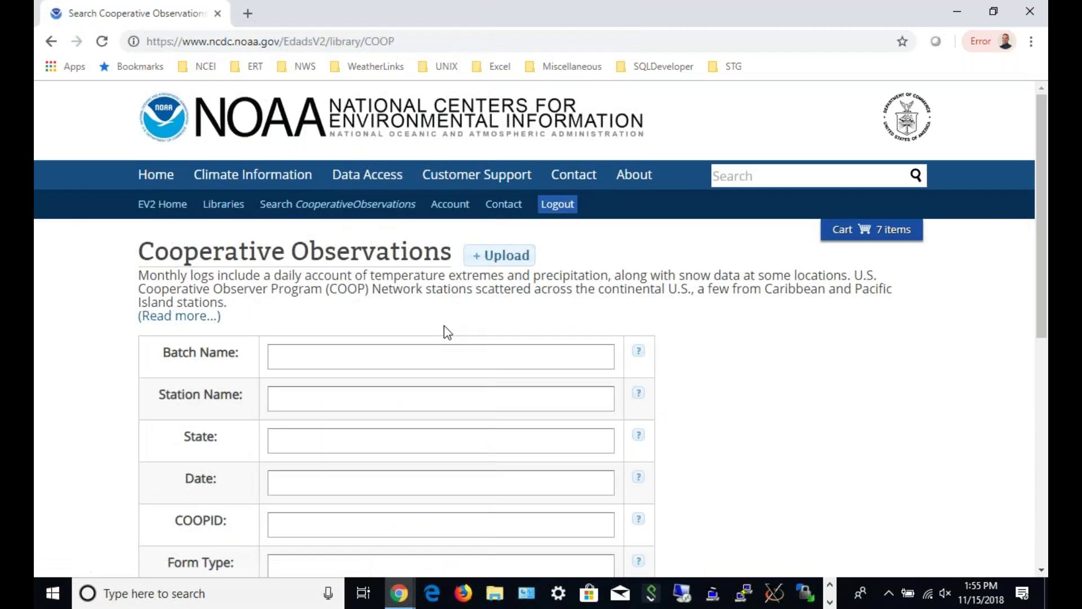
- Display the entire Cooperative Observations library without entering any search criteria
{"action": "scroll", "coordinate": [430, 325], "scroll_direction": "down", "scroll_amount": 3}
{"action": "scroll", "coordinate": [429, 326], "scroll_direction": "down", "scroll_amount": 1}
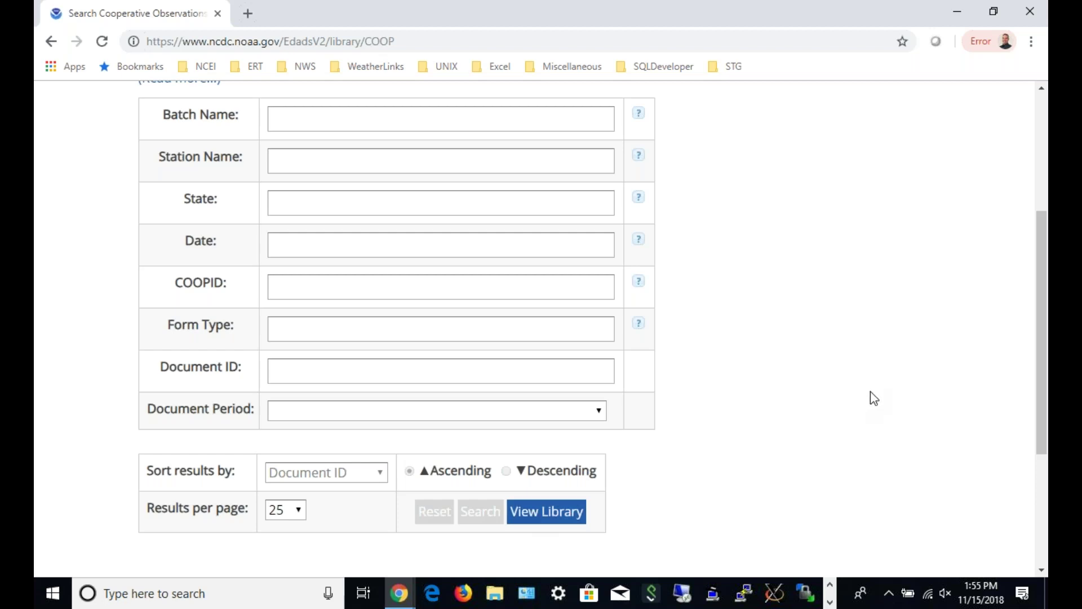
{"action": "left_click", "coordinate": [552, 512]}
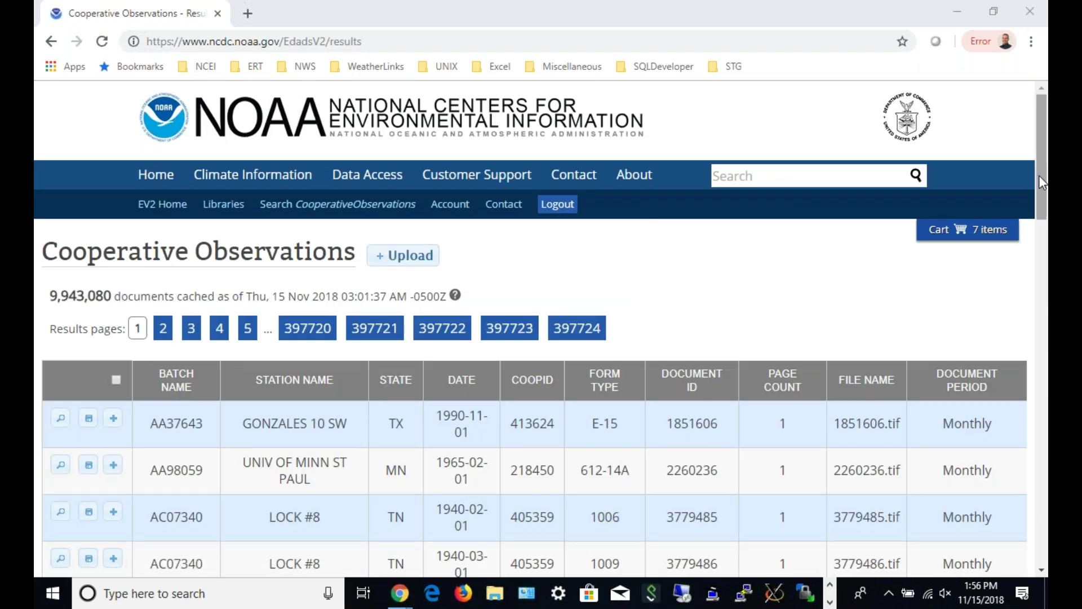
- Highlight the total document count above the Cooperative Observations results
{"action": "mouse_move", "coordinate": [1039, 175]}
{"action": "left_mouse_down"}
{"action": "mouse_move", "coordinate": [1029, 199]}
{"action": "mouse_move", "coordinate": [1028, 173]}
{"action": "left_mouse_up"}
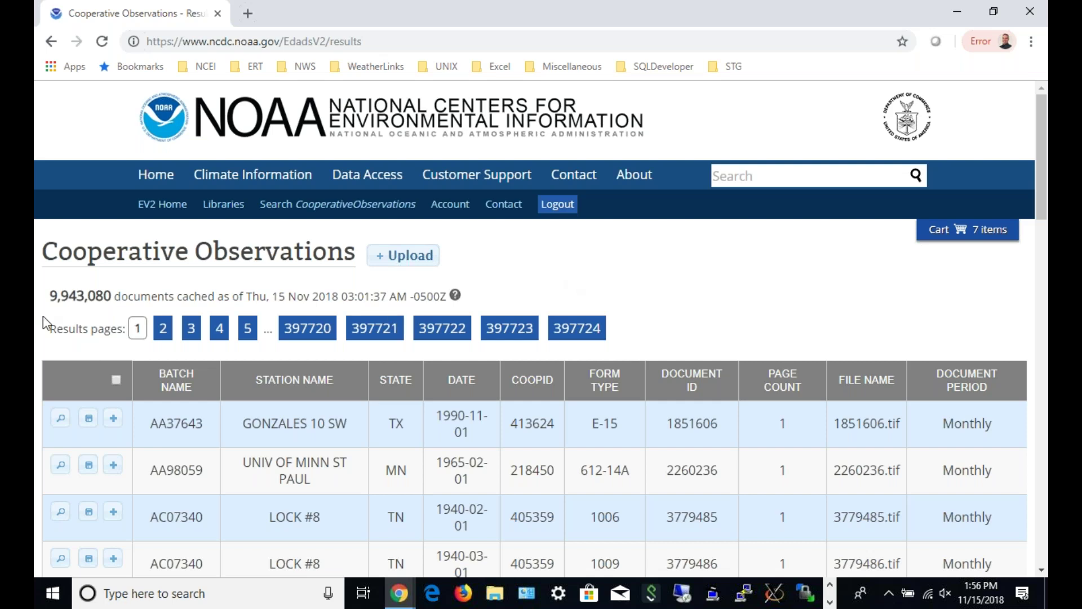
{"action": "left_click_drag", "start_coordinate": [52, 296], "coordinate": [107, 301]}
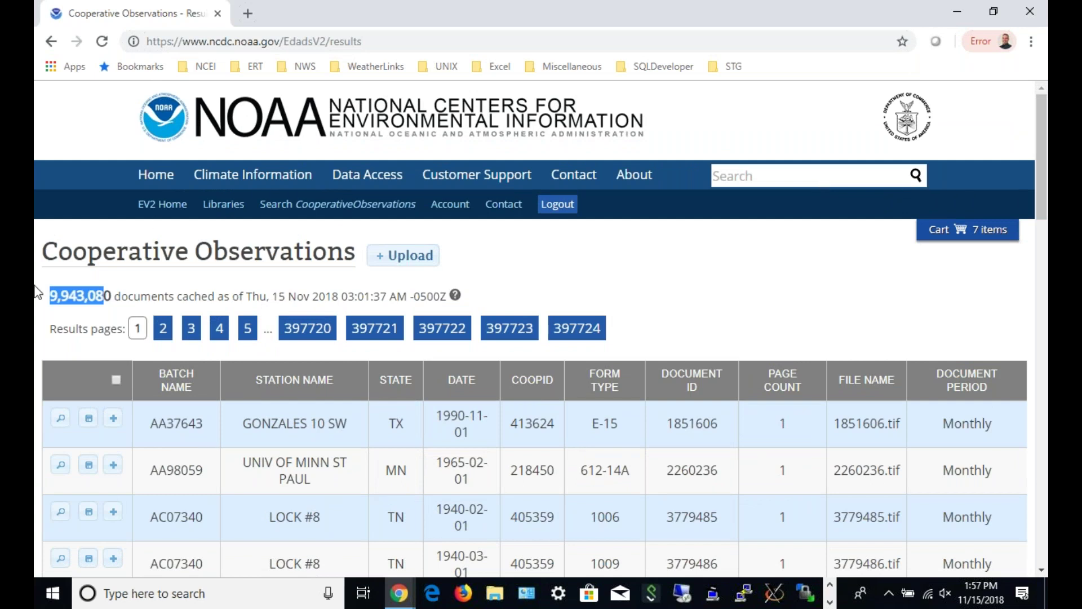
{"action": "left_click", "coordinate": [54, 294]}
{"action": "left_click_drag", "start_coordinate": [54, 293], "coordinate": [109, 293]}
- Return to the library list and open the Forts library under Publications
{"action": "left_click", "coordinate": [307, 214]}
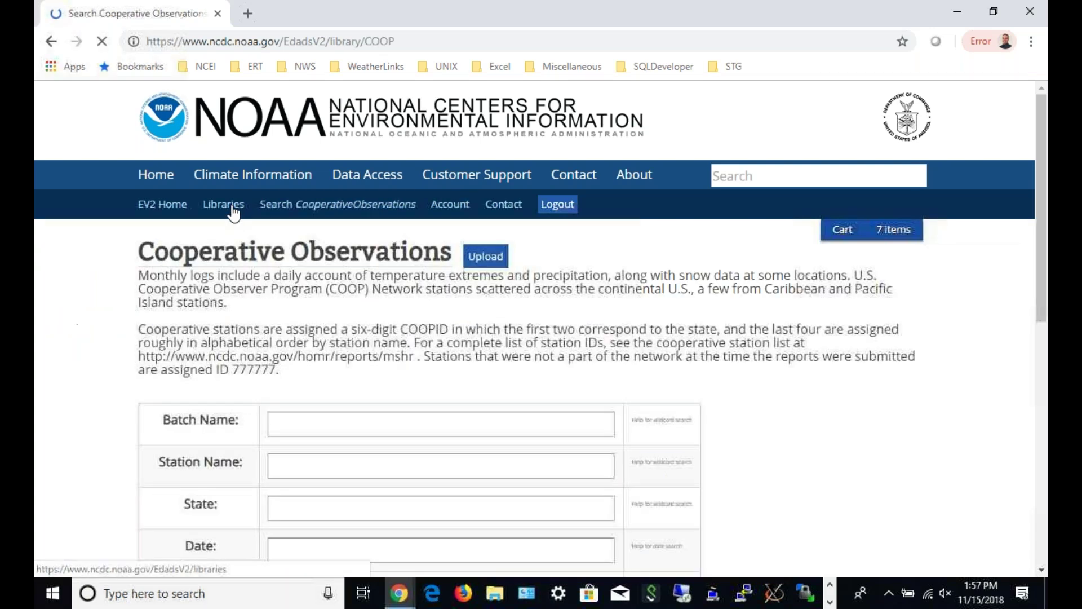
{"action": "left_click", "coordinate": [233, 209]}
{"action": "scroll", "coordinate": [475, 349], "scroll_direction": "down", "scroll_amount": 5}
{"action": "scroll", "coordinate": [472, 353], "scroll_direction": "down", "scroll_amount": 15}
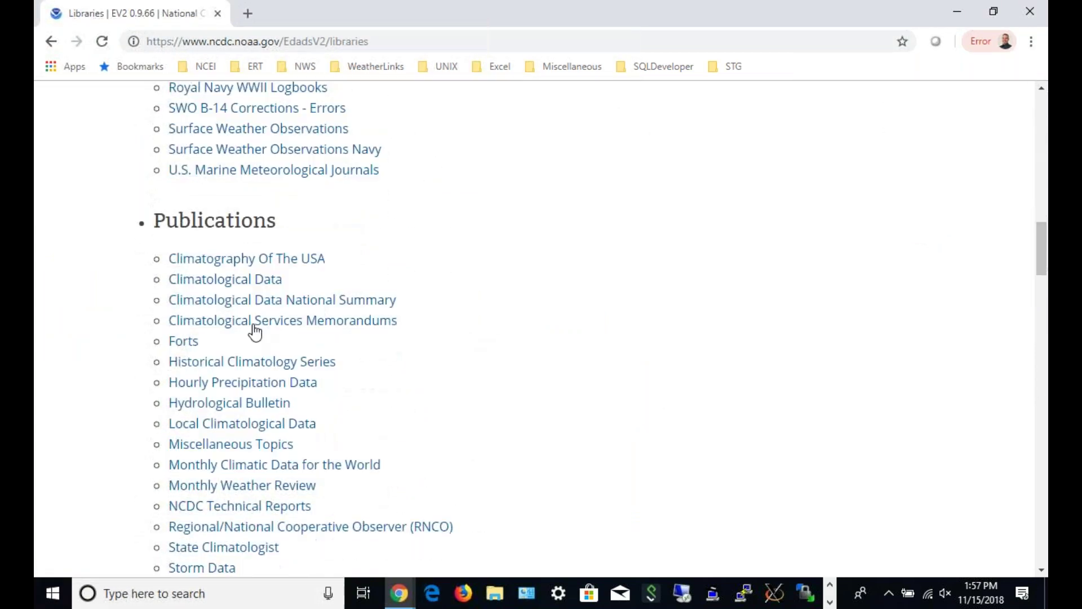
{"action": "left_click", "coordinate": [184, 343]}
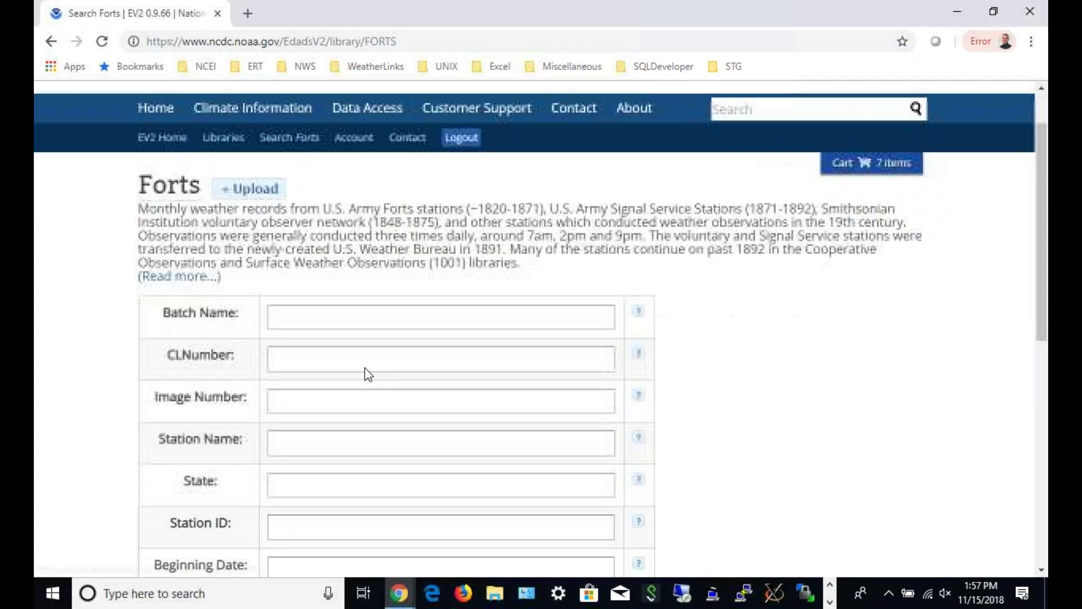
- Enter <18450101 as the beginning date in the Forts search form
{"action": "scroll", "coordinate": [364, 367], "scroll_direction": "down", "scroll_amount": 2}
{"action": "left_click", "coordinate": [303, 471]}
{"action": "type", "text": "<185"}
{"action": "key", "text": "BackSpace"}
{"action": "type", "text": "4501"}
{"action": "key", "text": "BackSpace"}
{"action": "type", "text": "101"}
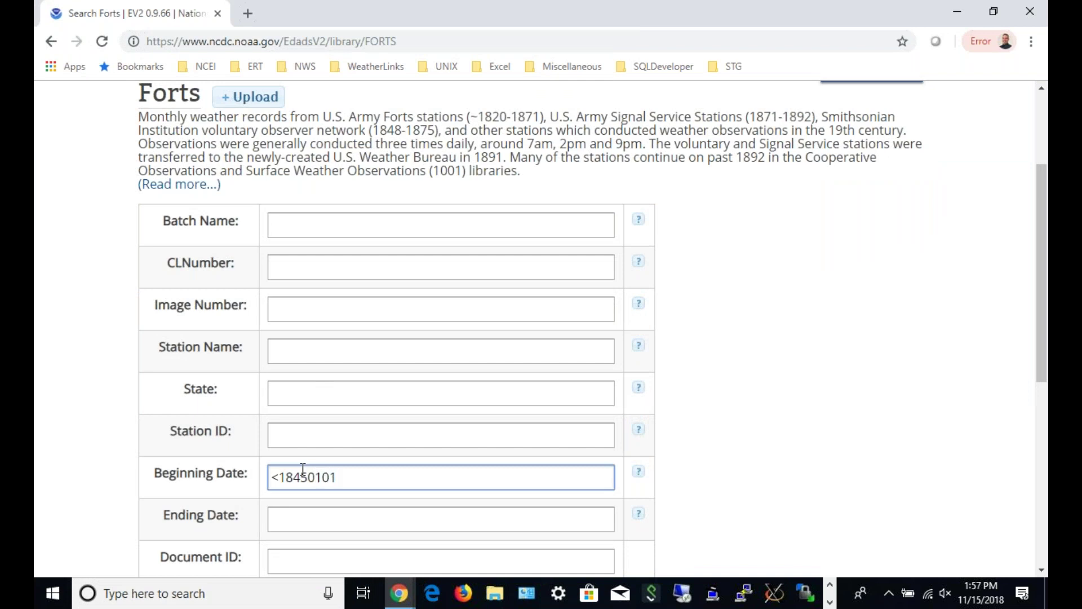
- Enter *leavenworth* as the station name and run the Forts search
{"action": "left_click", "coordinate": [378, 344]}
{"action": "type", "text": "*leavenworth*"}
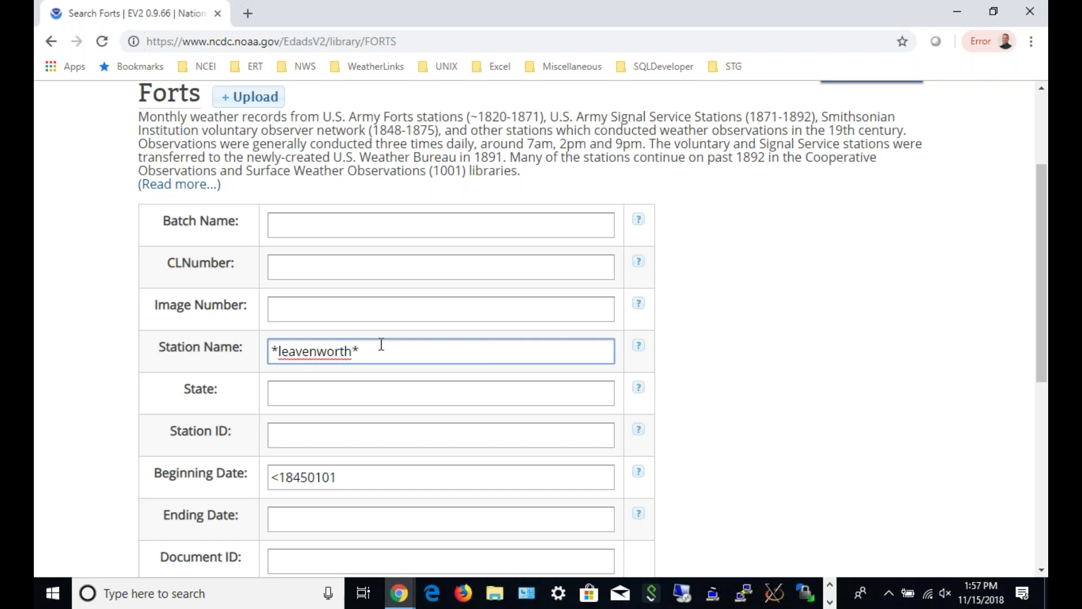
{"action": "scroll", "coordinate": [378, 345], "scroll_direction": "down", "scroll_amount": 3}
{"action": "left_click", "coordinate": [471, 537]}
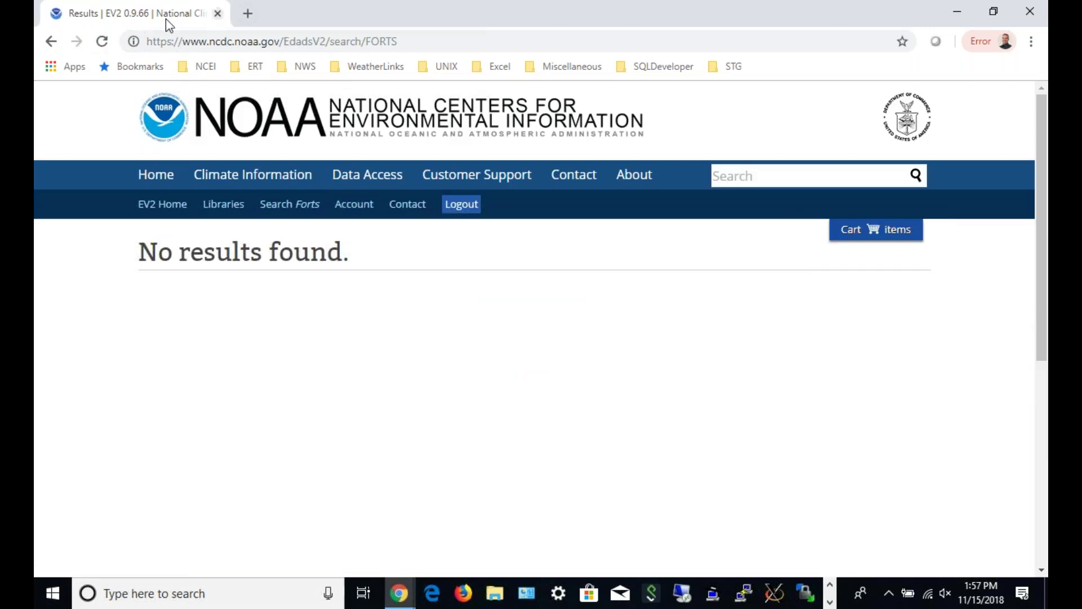
- Return to the filled-in Forts search form, shorten the beginning date by removing trailing digits, and rerun the search
{"action": "left_click", "coordinate": [56, 44]}
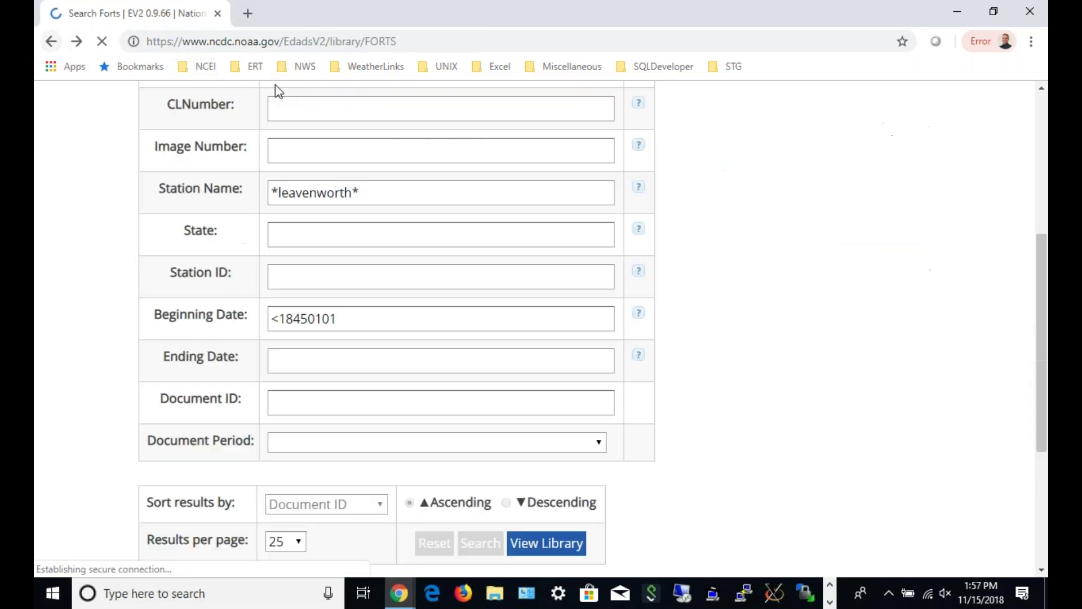
{"action": "left_click", "coordinate": [377, 319]}
{"action": "key", "text": "BackSpace"}
{"action": "key", "text": "BackSpace"}
{"action": "key", "text": "BackSpace"}
{"action": "key", "text": "BackSpace"}
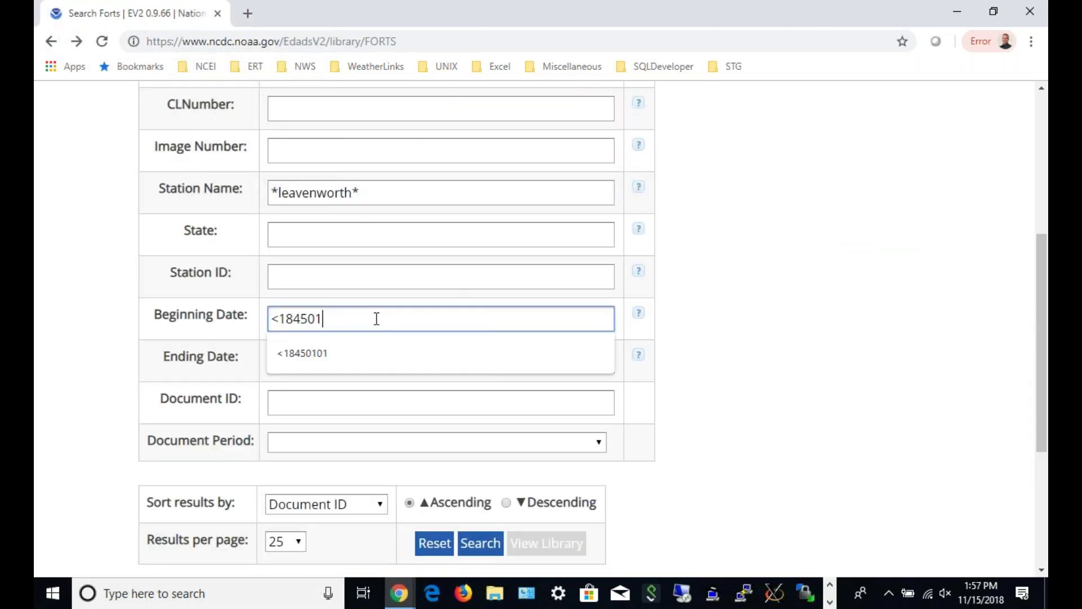
{"action": "left_click", "coordinate": [477, 541]}
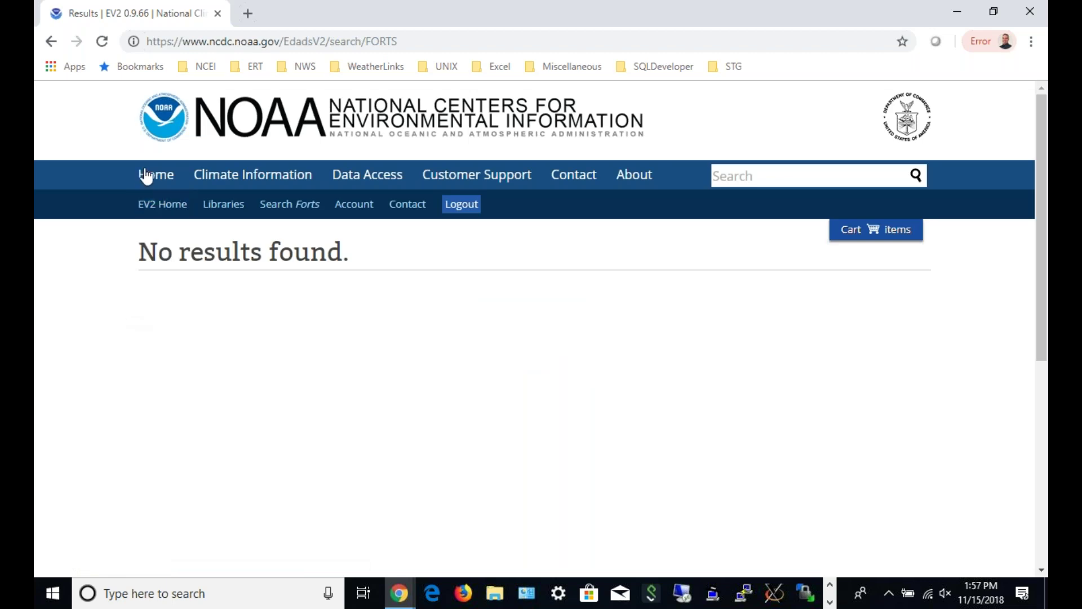
- Reopen a blank Forts search form and look over its search fields
{"action": "left_click", "coordinate": [292, 210]}
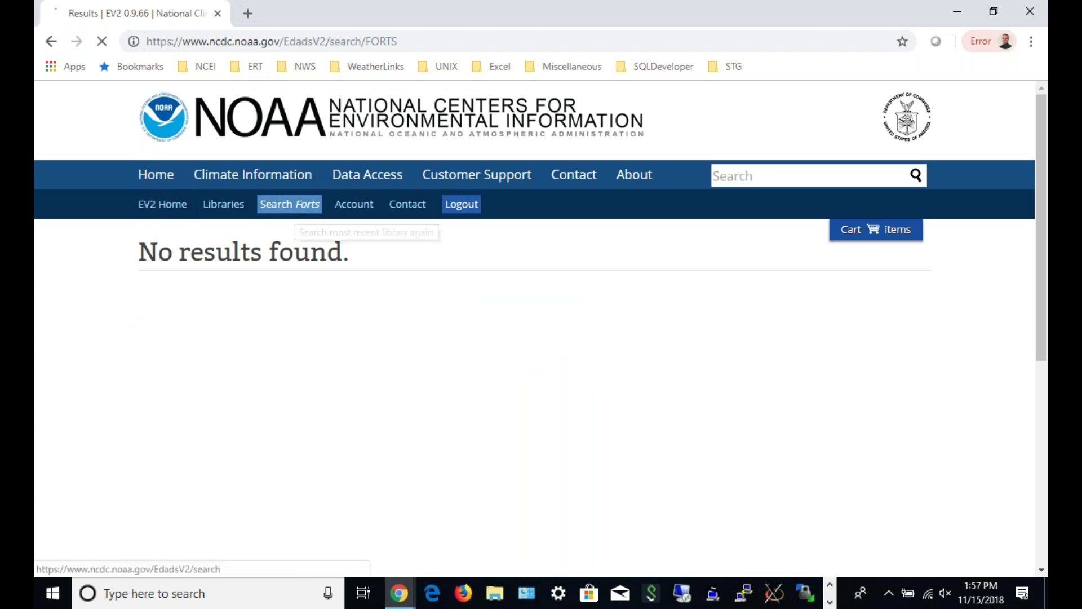
{"action": "scroll", "coordinate": [419, 377], "scroll_direction": "down", "scroll_amount": 1}
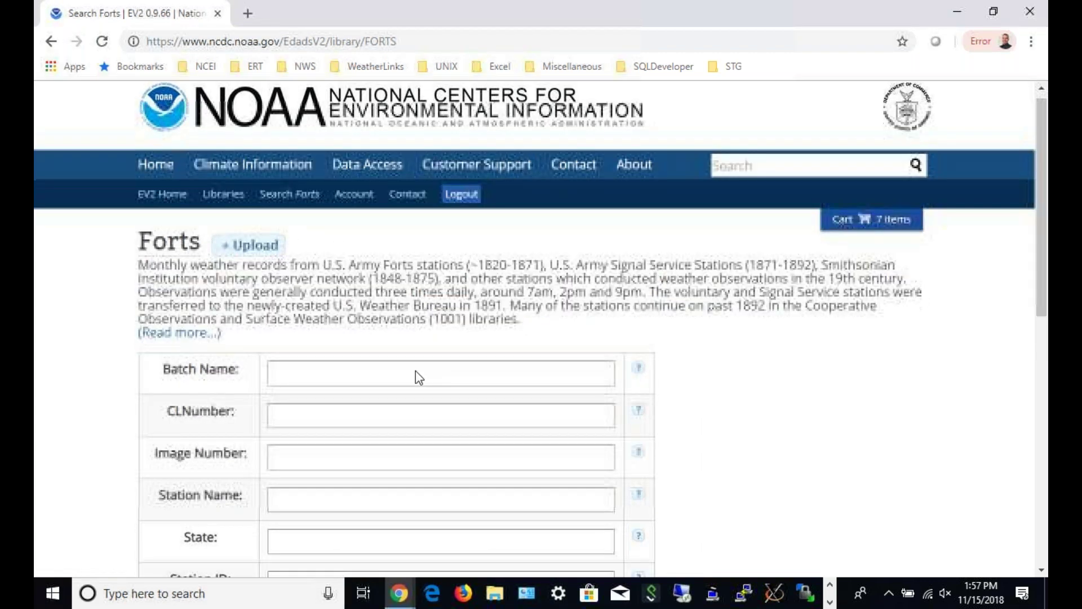
{"action": "scroll", "coordinate": [418, 378], "scroll_direction": "down", "scroll_amount": 4}
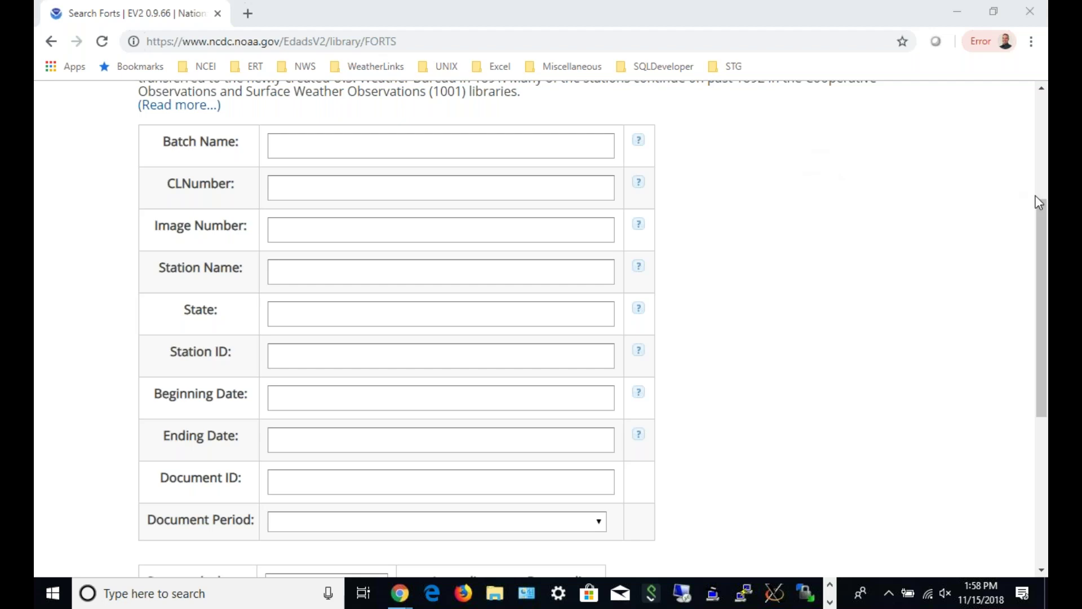
{"action": "left_click_drag", "start_coordinate": [1042, 267], "coordinate": [1015, 155]}
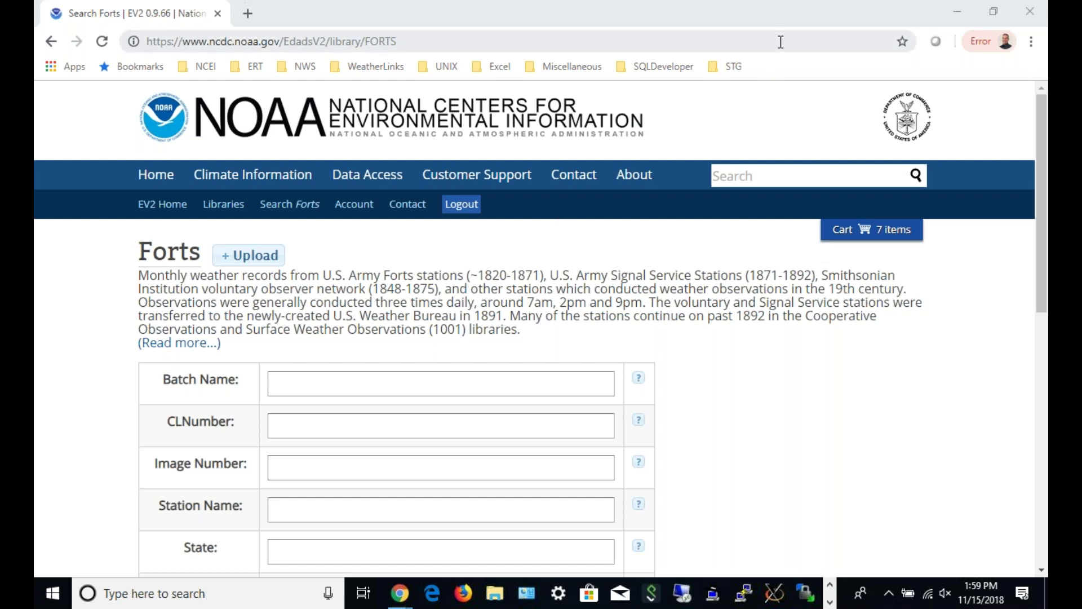
- Switch to the EV2 presentation in PowerPoint, start the slide show from slide 34, and change its display settings
{"action": "left_click", "coordinate": [830, 602]}
{"action": "left_click", "coordinate": [675, 596]}
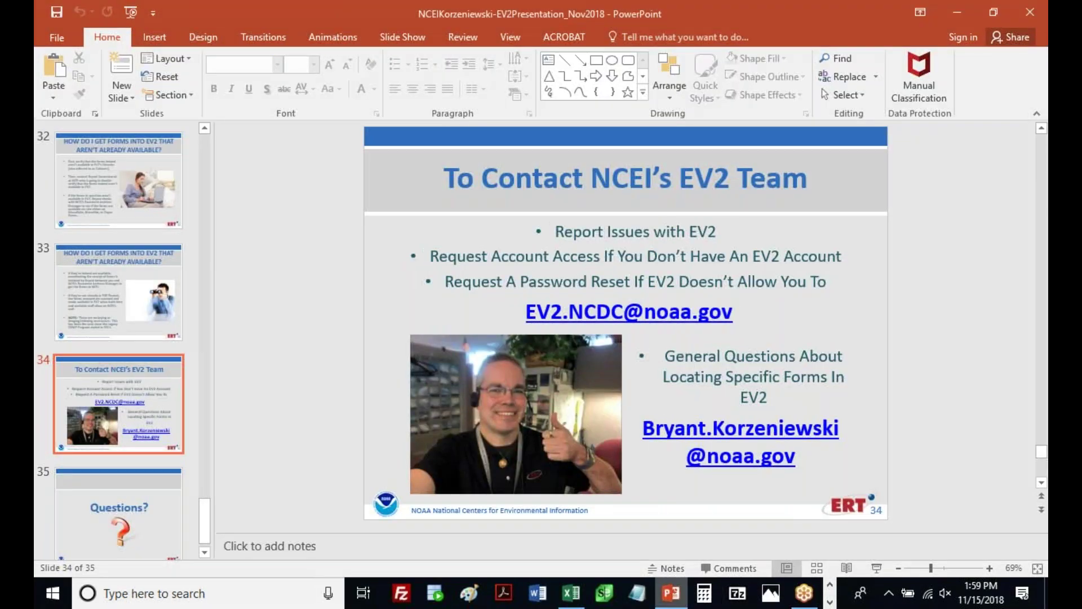
{"action": "left_click", "coordinate": [876, 563]}
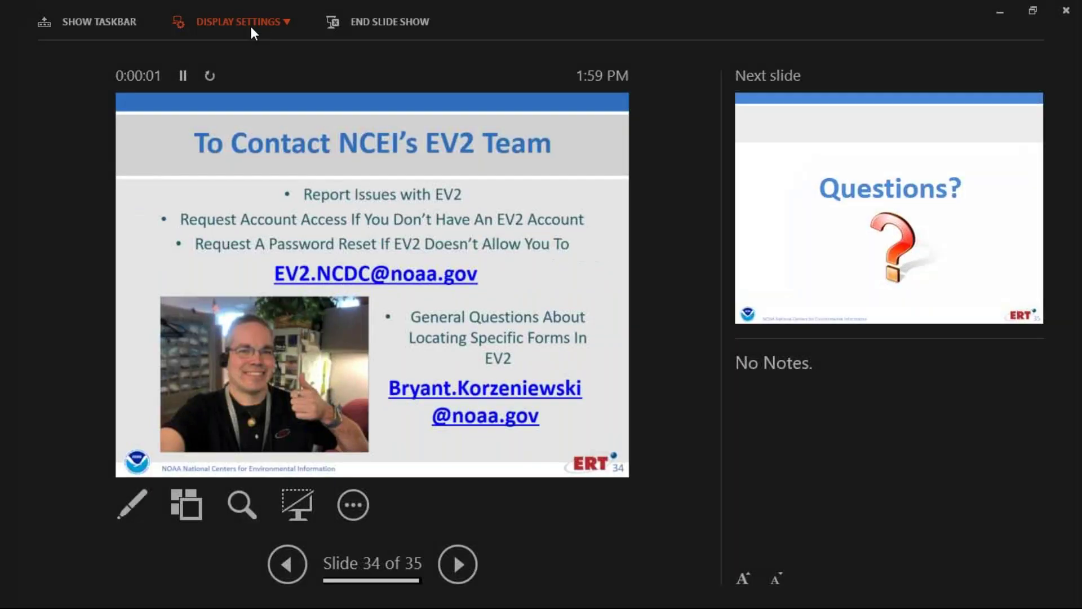
{"action": "left_click", "coordinate": [252, 32]}
{"action": "left_click", "coordinate": [251, 88]}
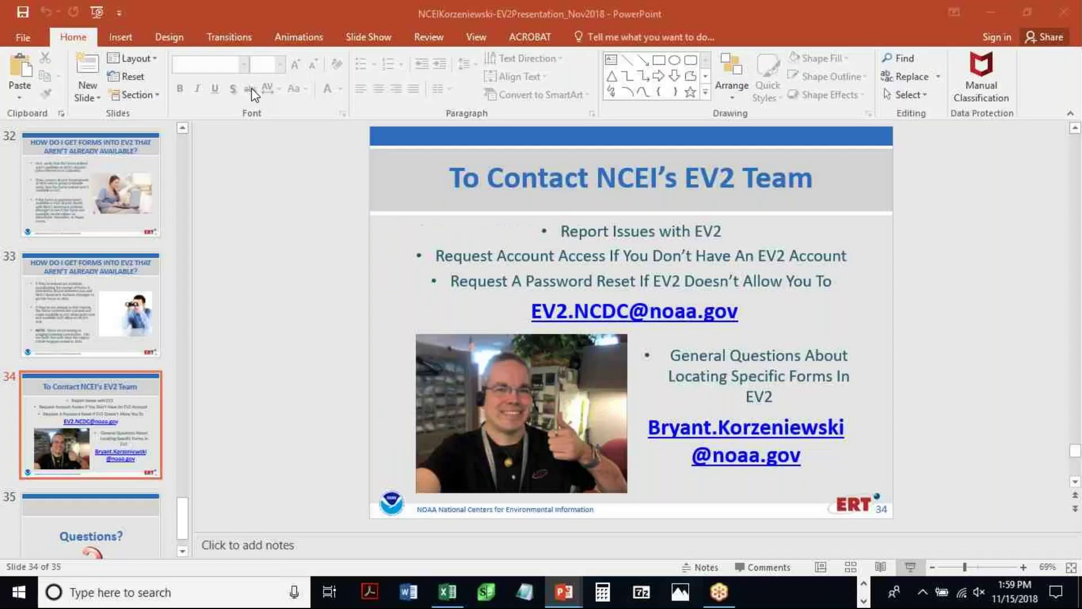